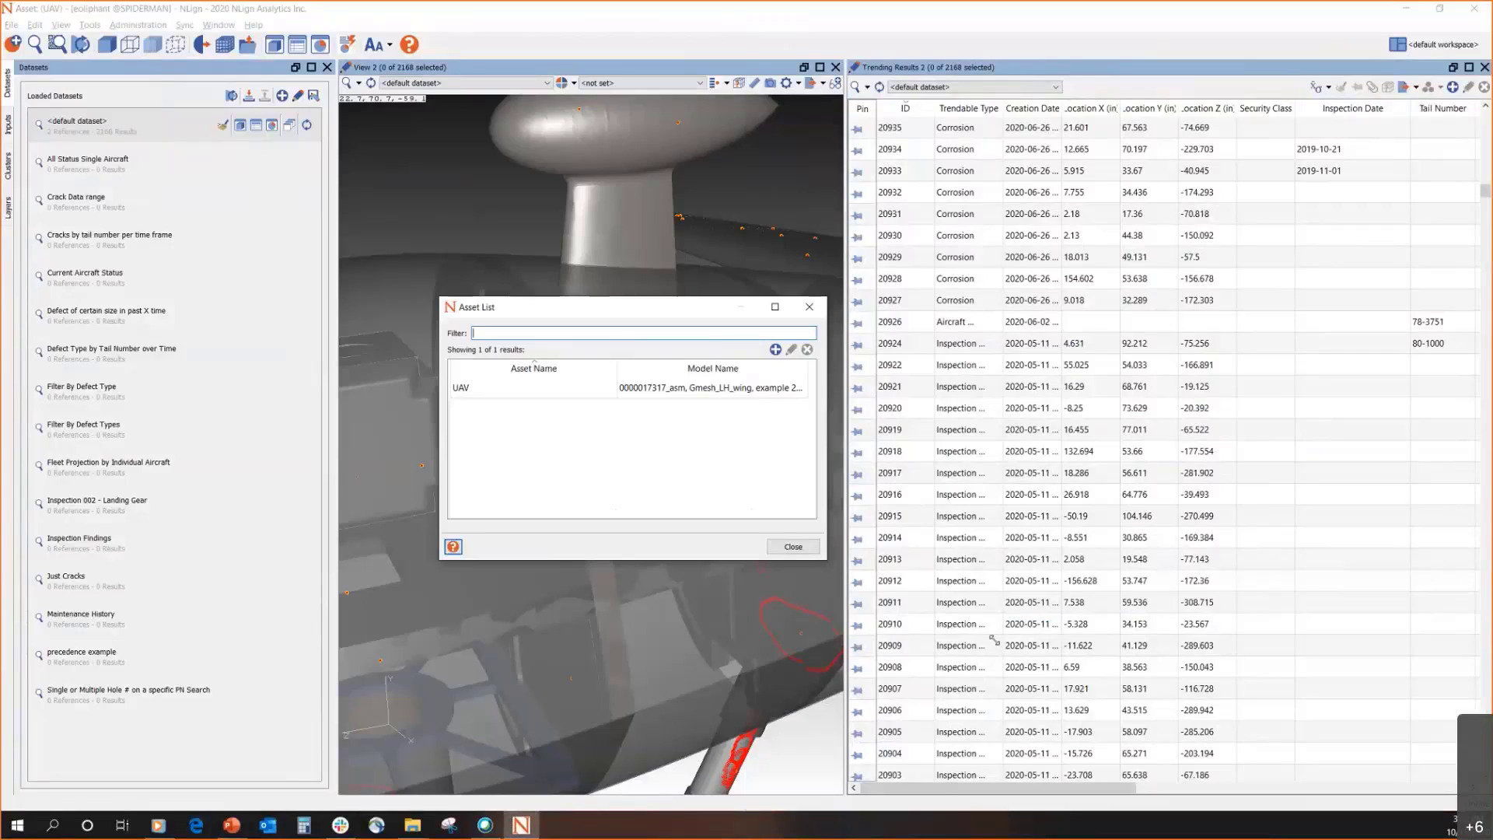
# Create a new asset named Maintence Data that copies its asset folders from UAV
pyautogui.moveTo(827, 560); pyautogui.dragTo(994, 640)
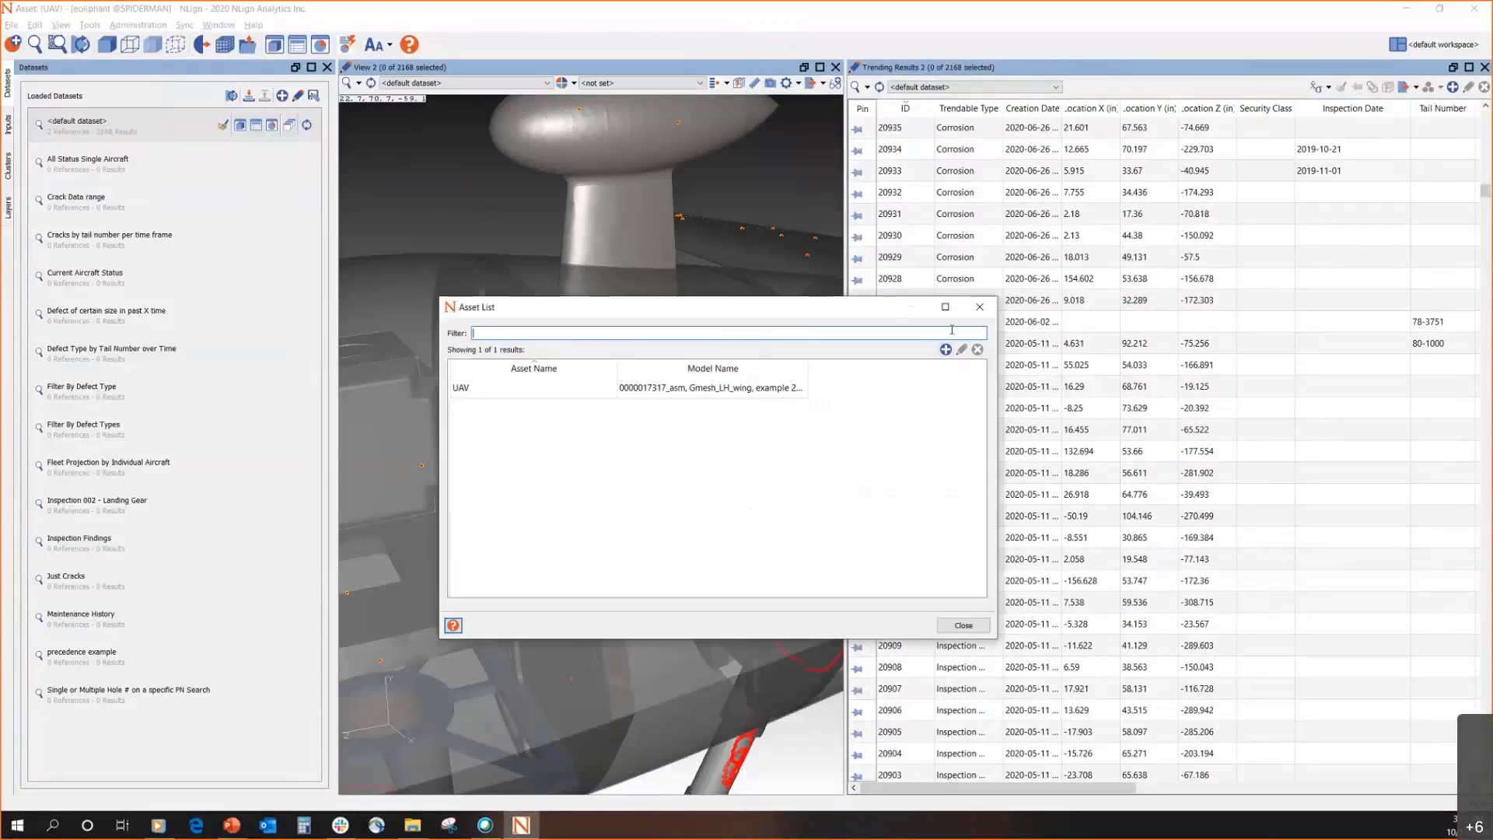
pyautogui.press('Tab')
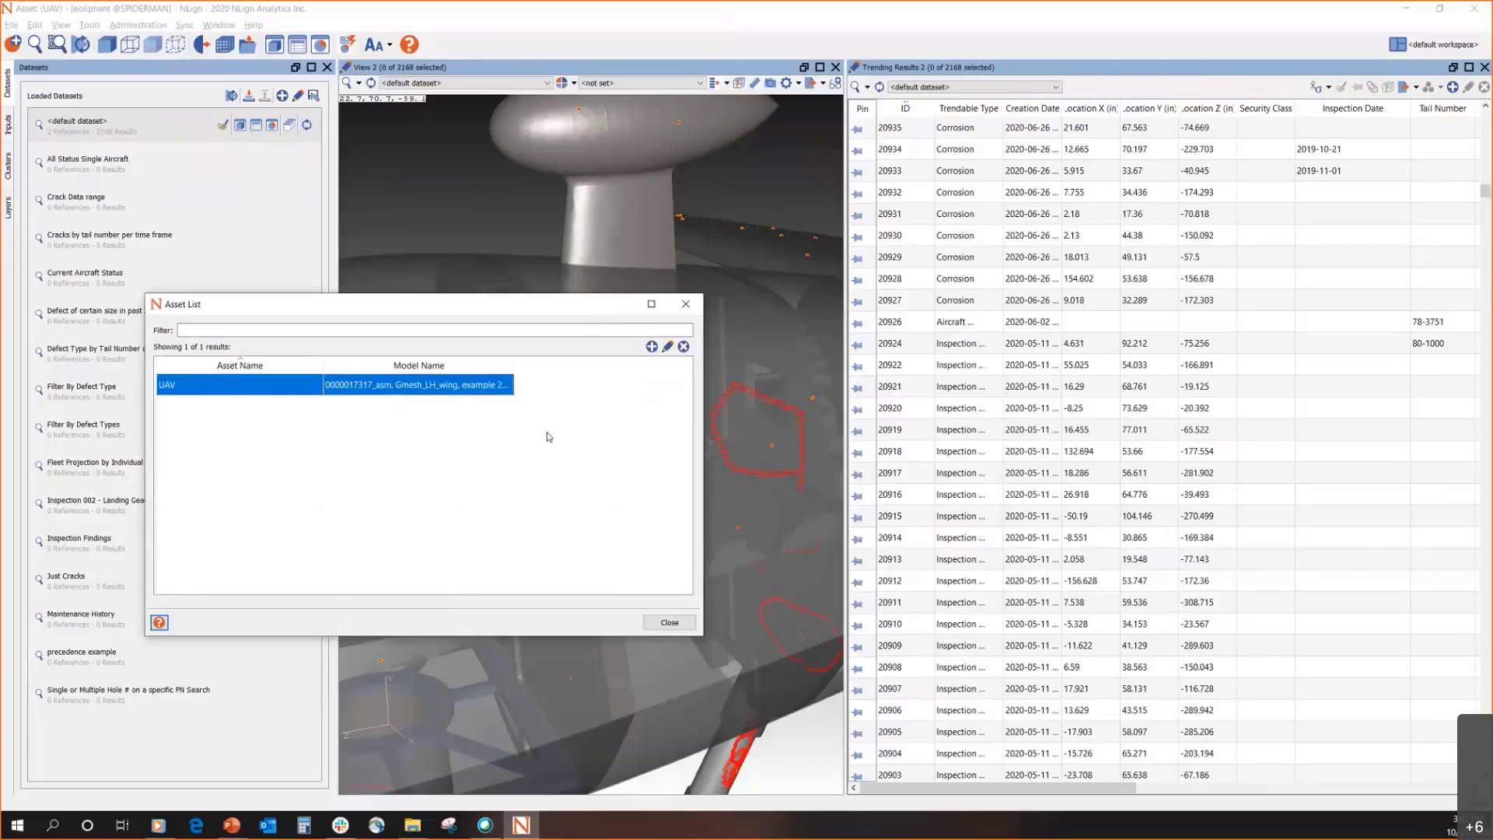
pyautogui.click(651, 346)
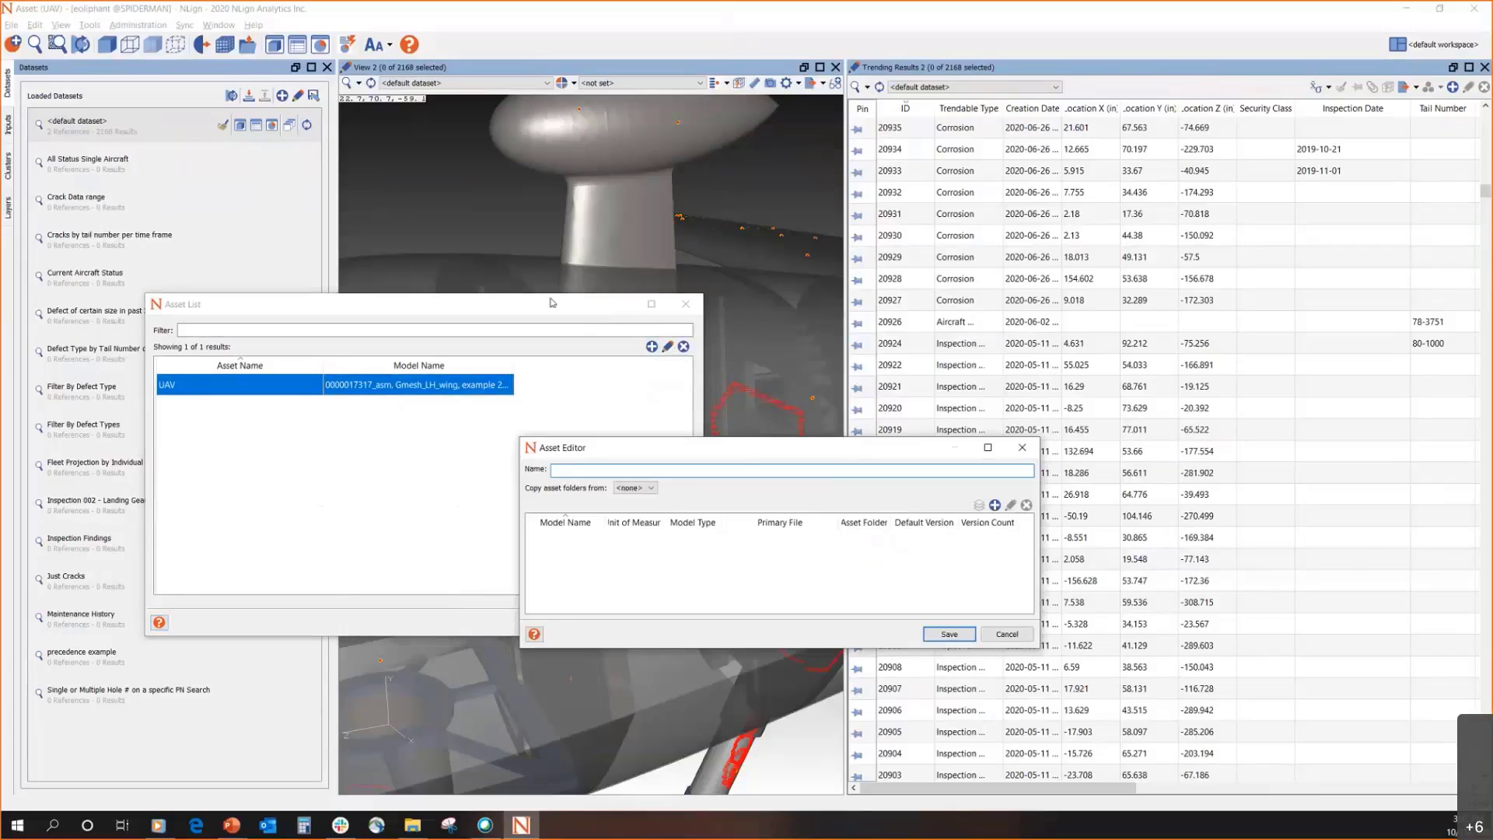
pyautogui.moveTo(696, 458); pyautogui.dragTo(454, 280)
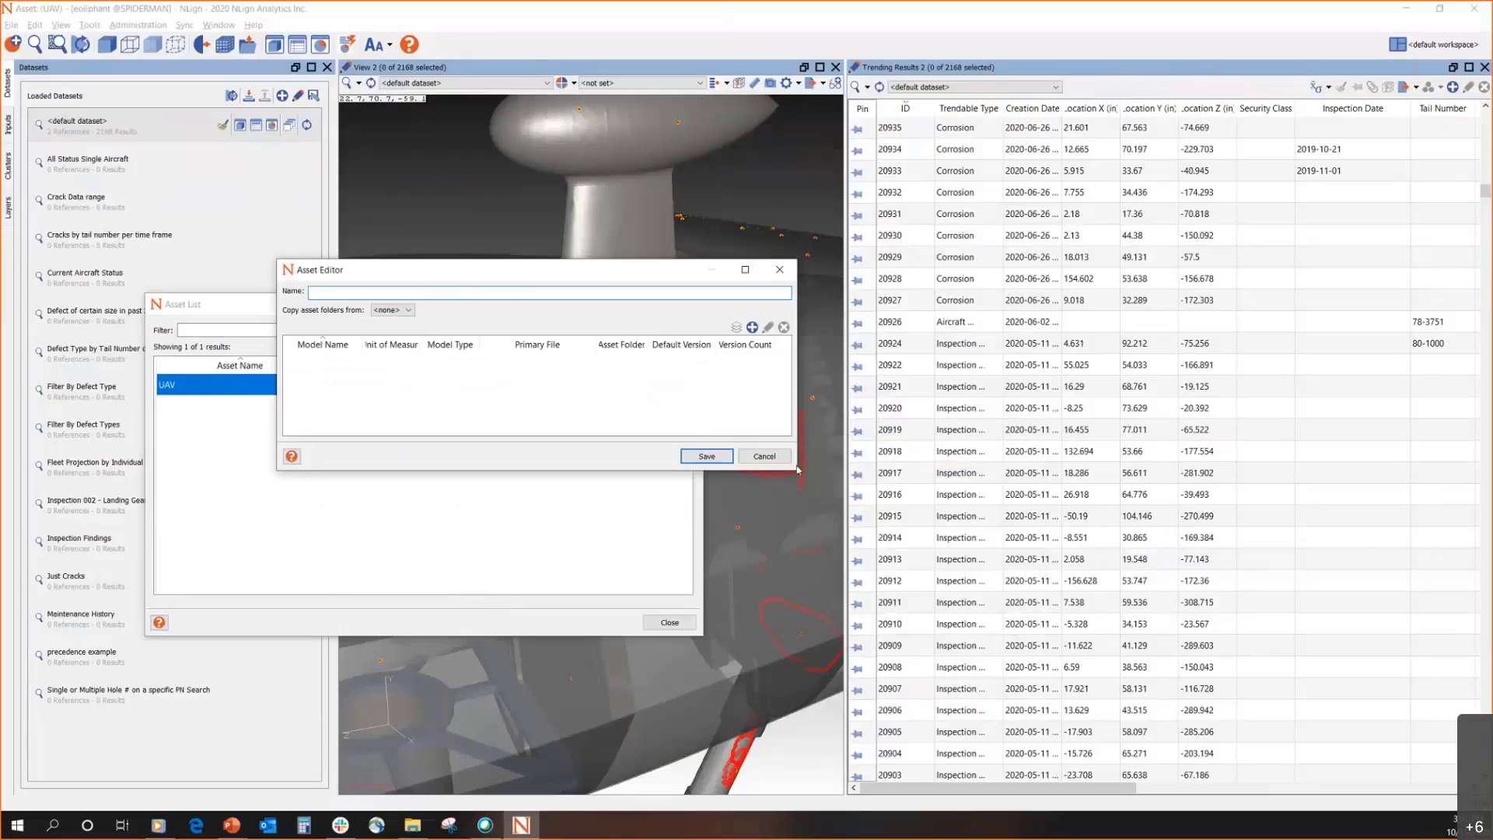
pyautogui.moveTo(795, 686); pyautogui.dragTo(795, 686)
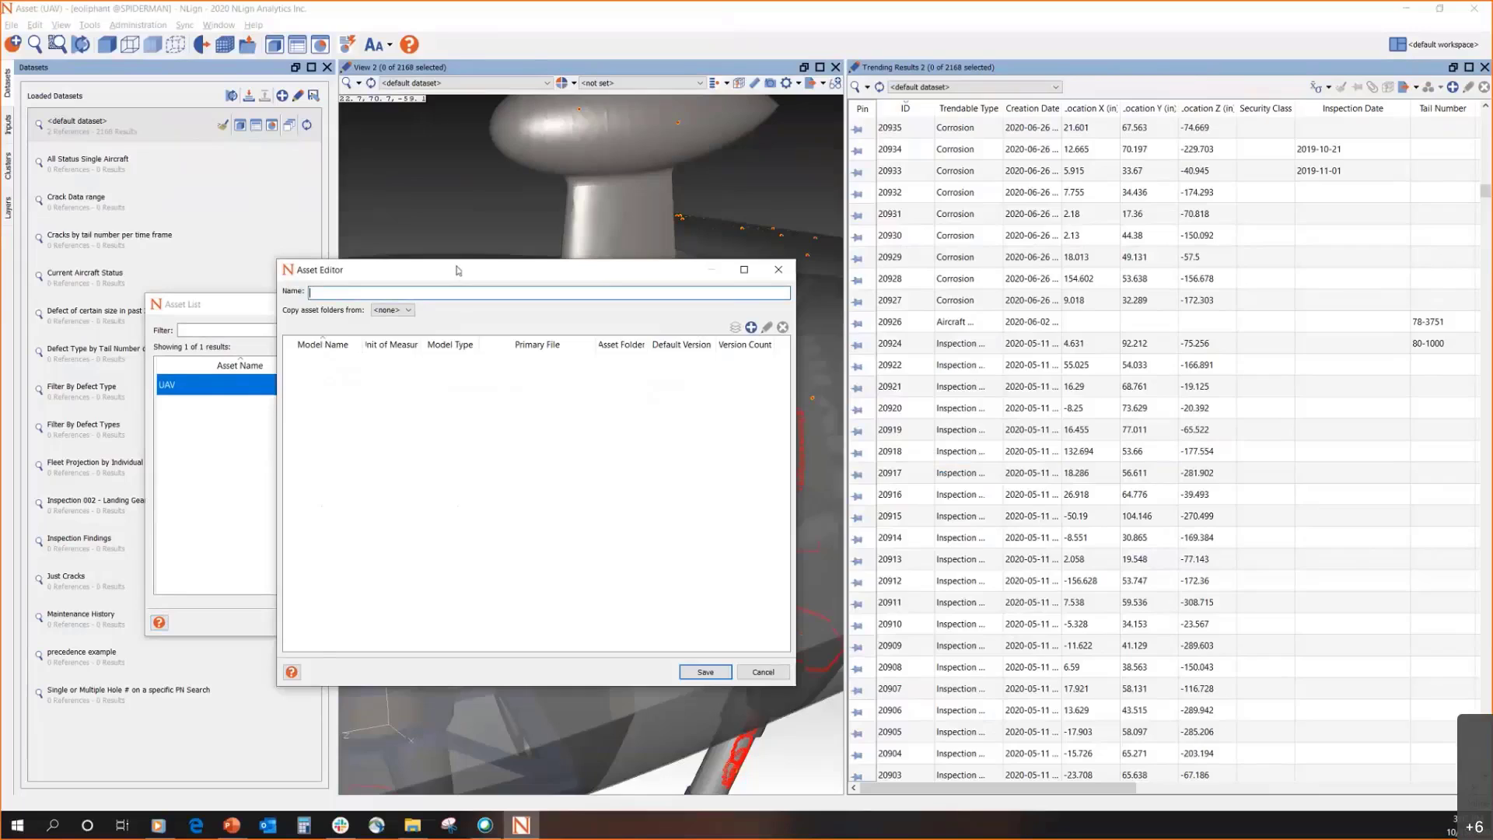
pyautogui.moveTo(458, 270); pyautogui.dragTo(504, 281)
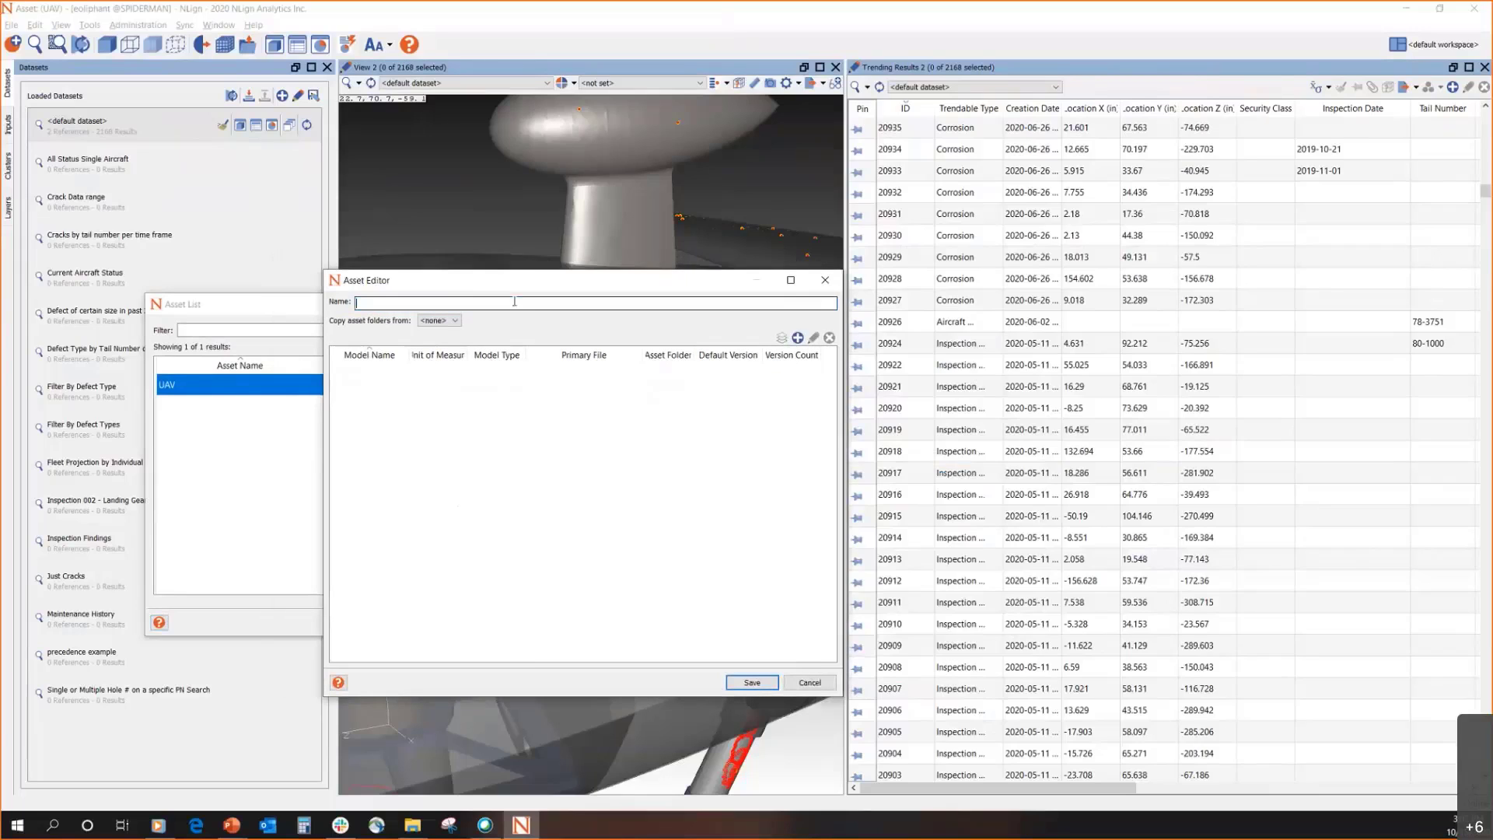
pyautogui.write('Maintence Data')
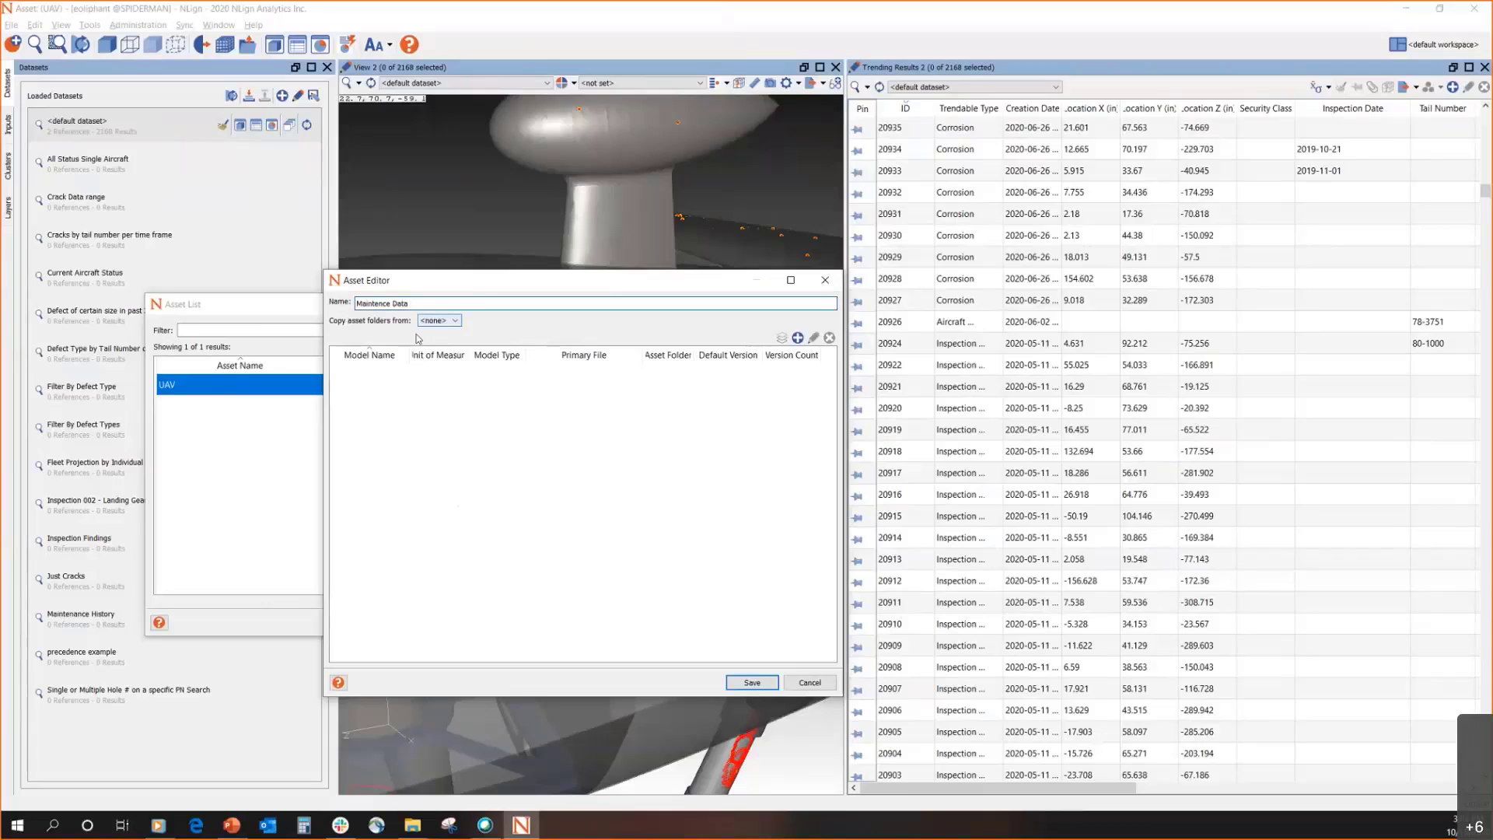
pyautogui.click(455, 325)
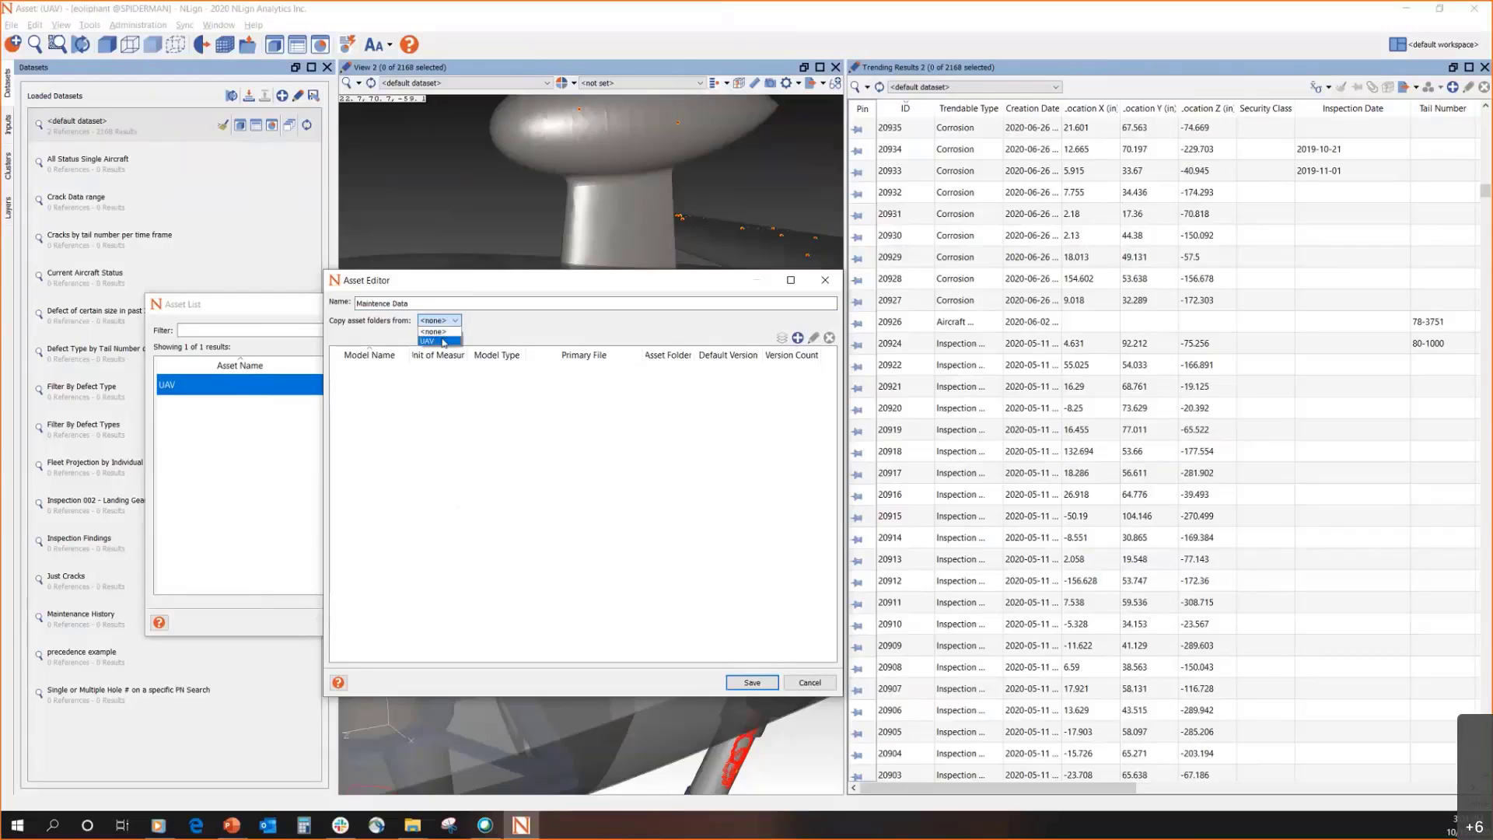
pyautogui.click(444, 343)
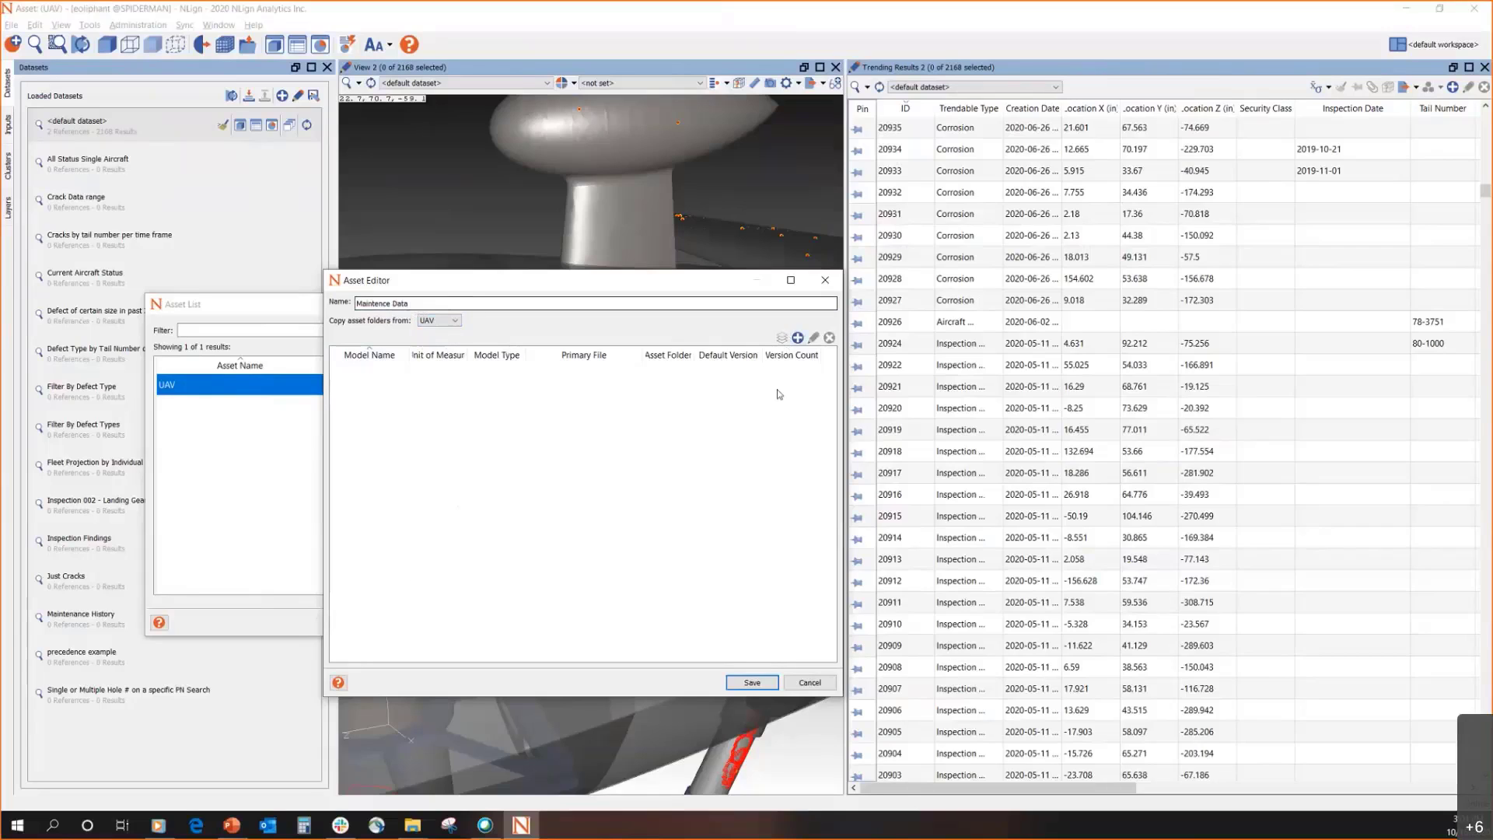
# Add a model named FEM- wing model to the asset, using -29 Wing.bdf as its model file
pyautogui.click(798, 337)
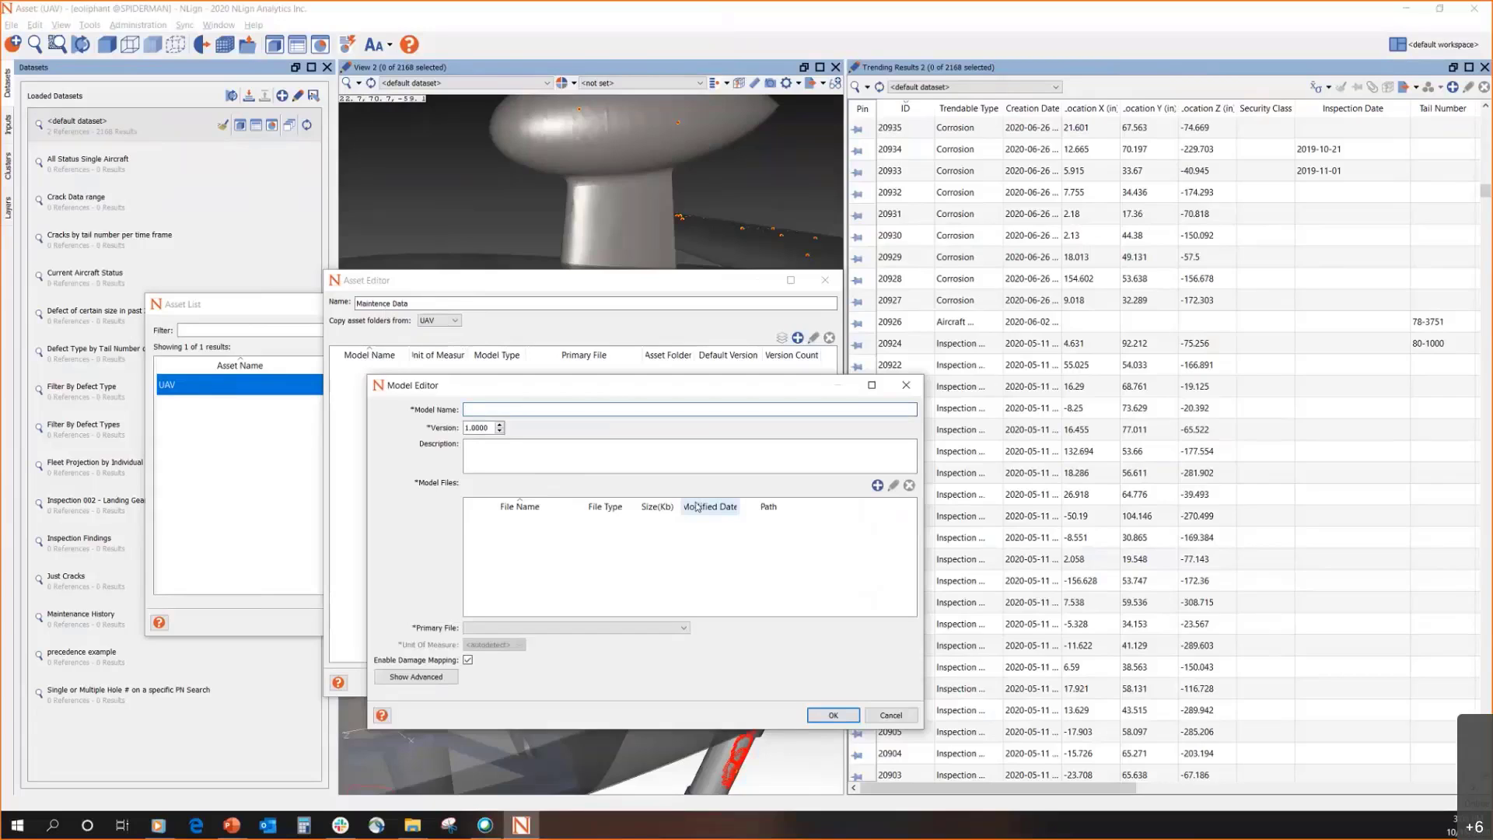
pyautogui.write('FEM')
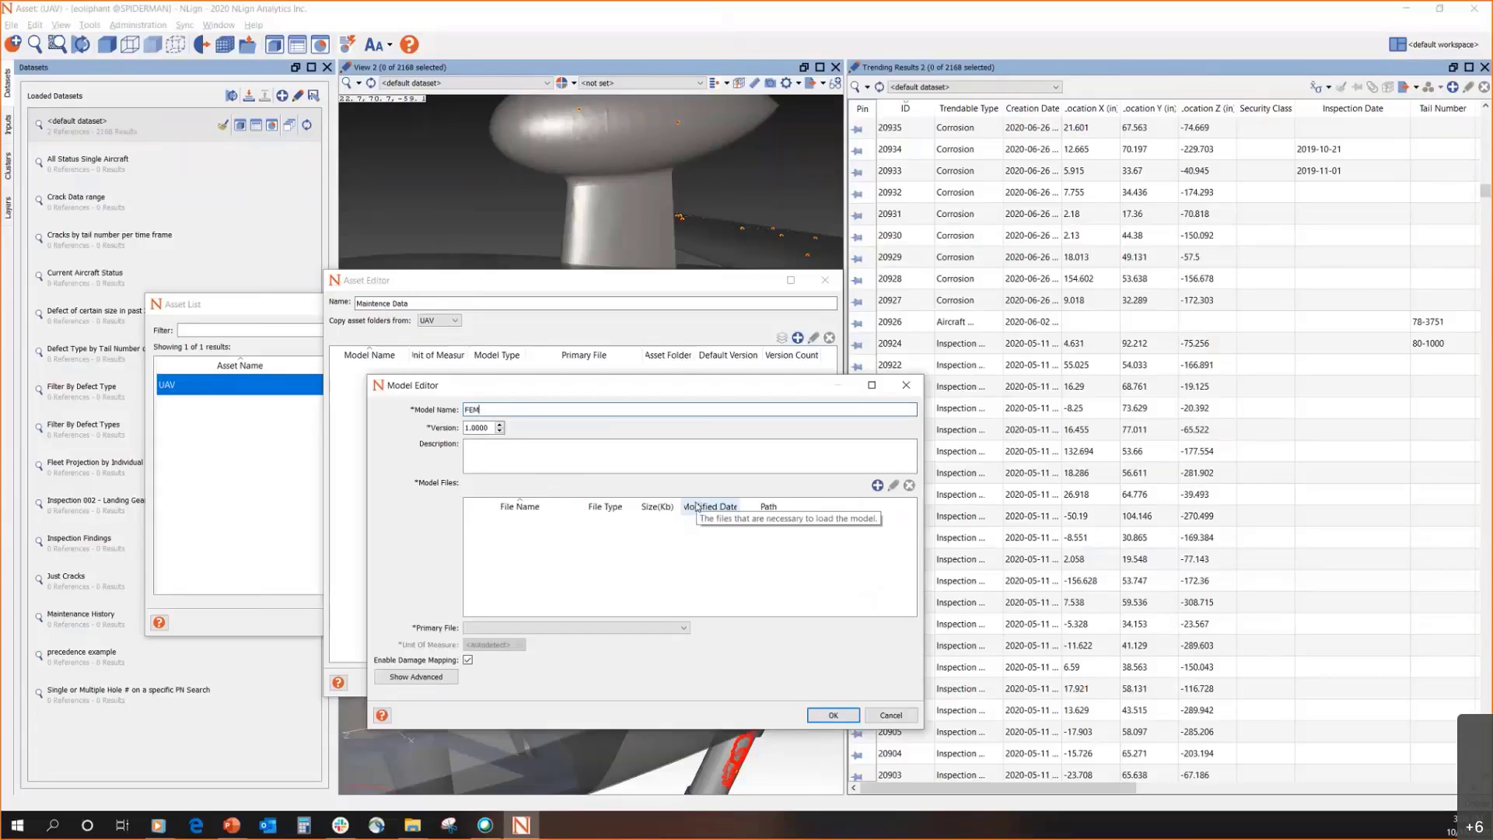
pyautogui.press('BackSpace')
pyautogui.press('BackSpace')
pyautogui.press('BackSpace')
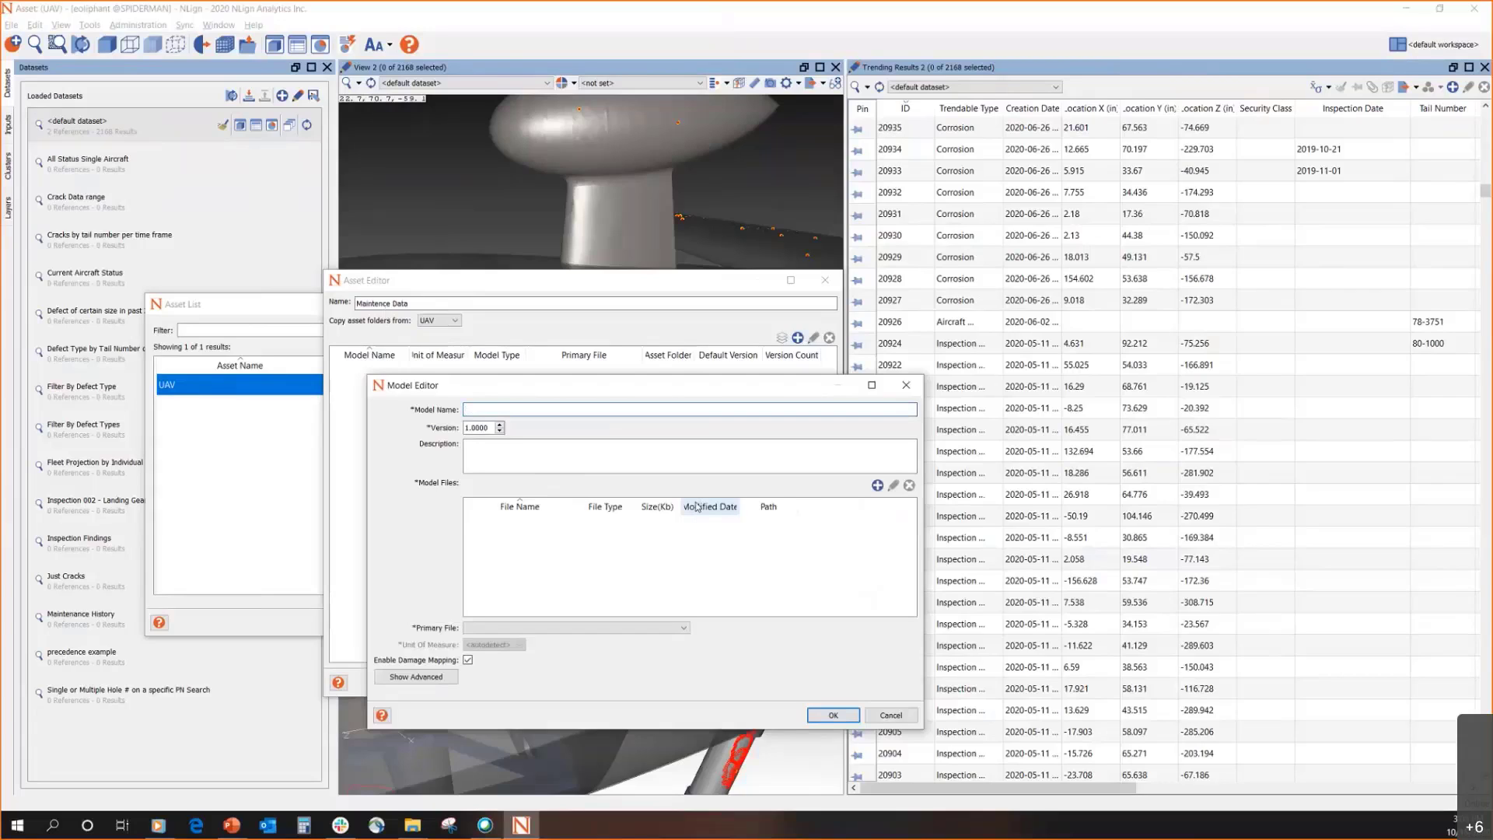
pyautogui.write('FEM- wing model')
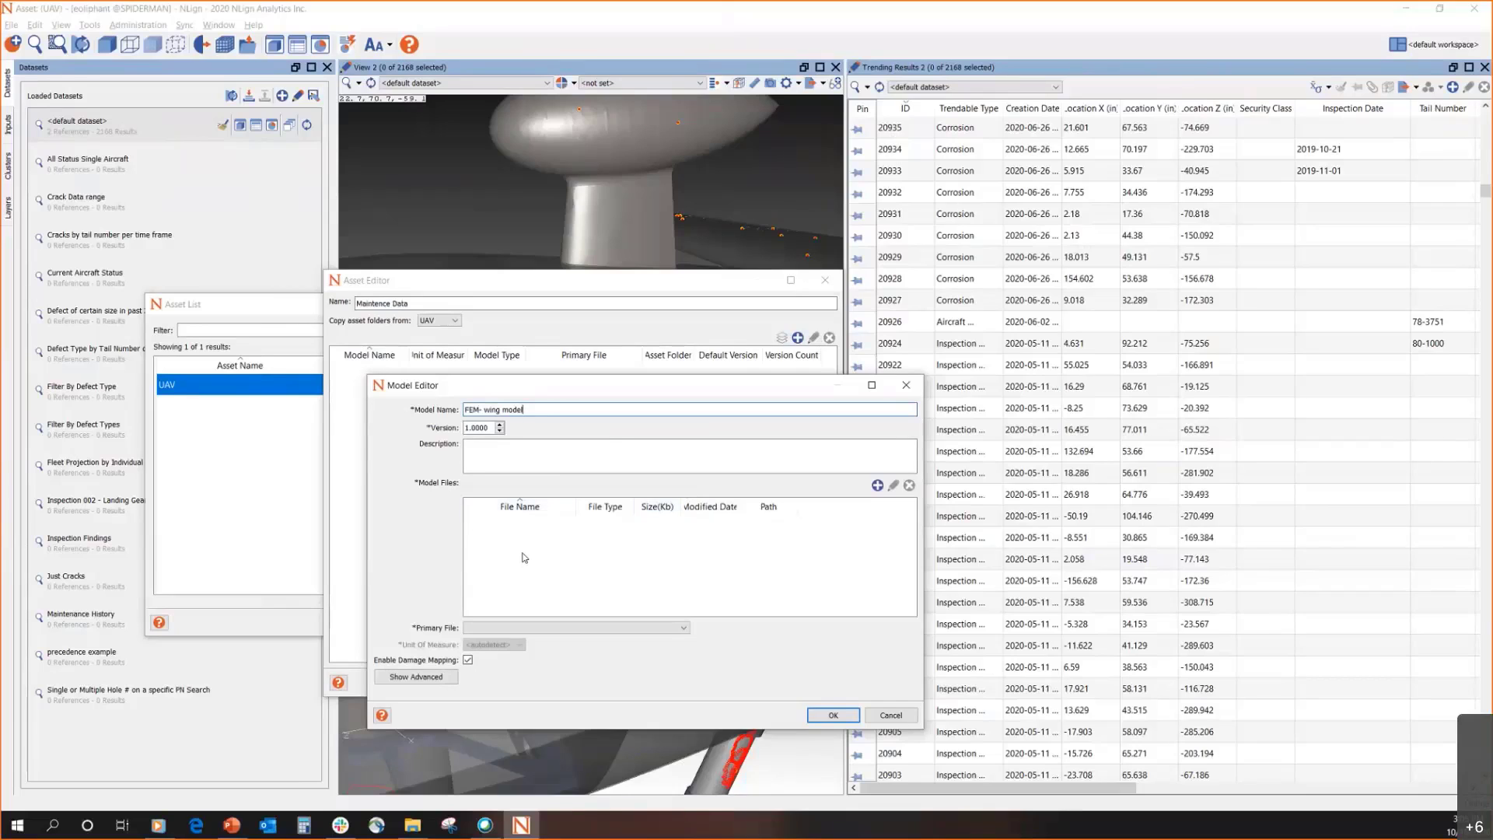
pyautogui.click(879, 485)
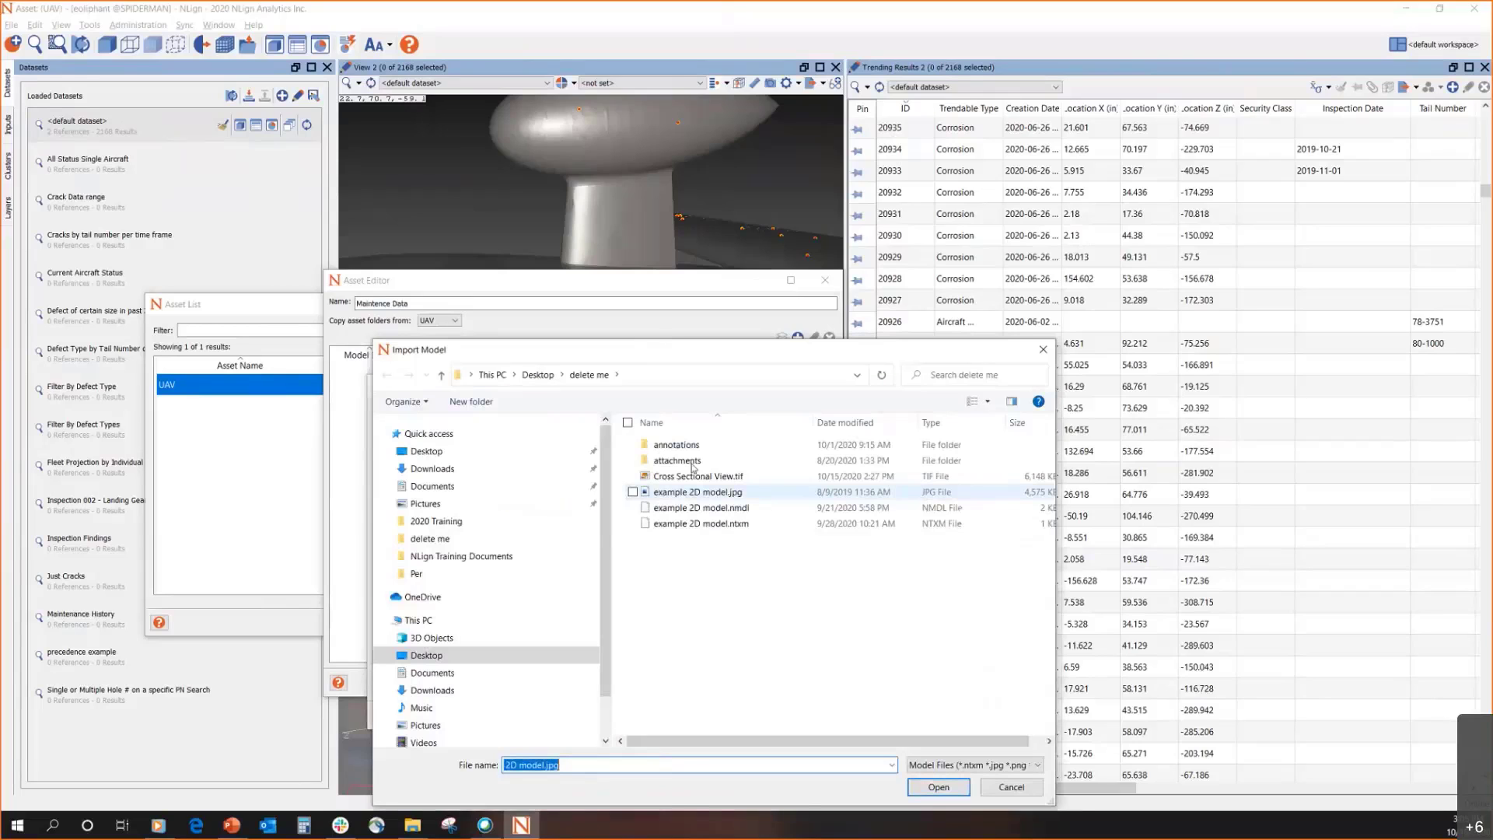
pyautogui.moveTo(692, 465); pyautogui.dragTo(714, 480)
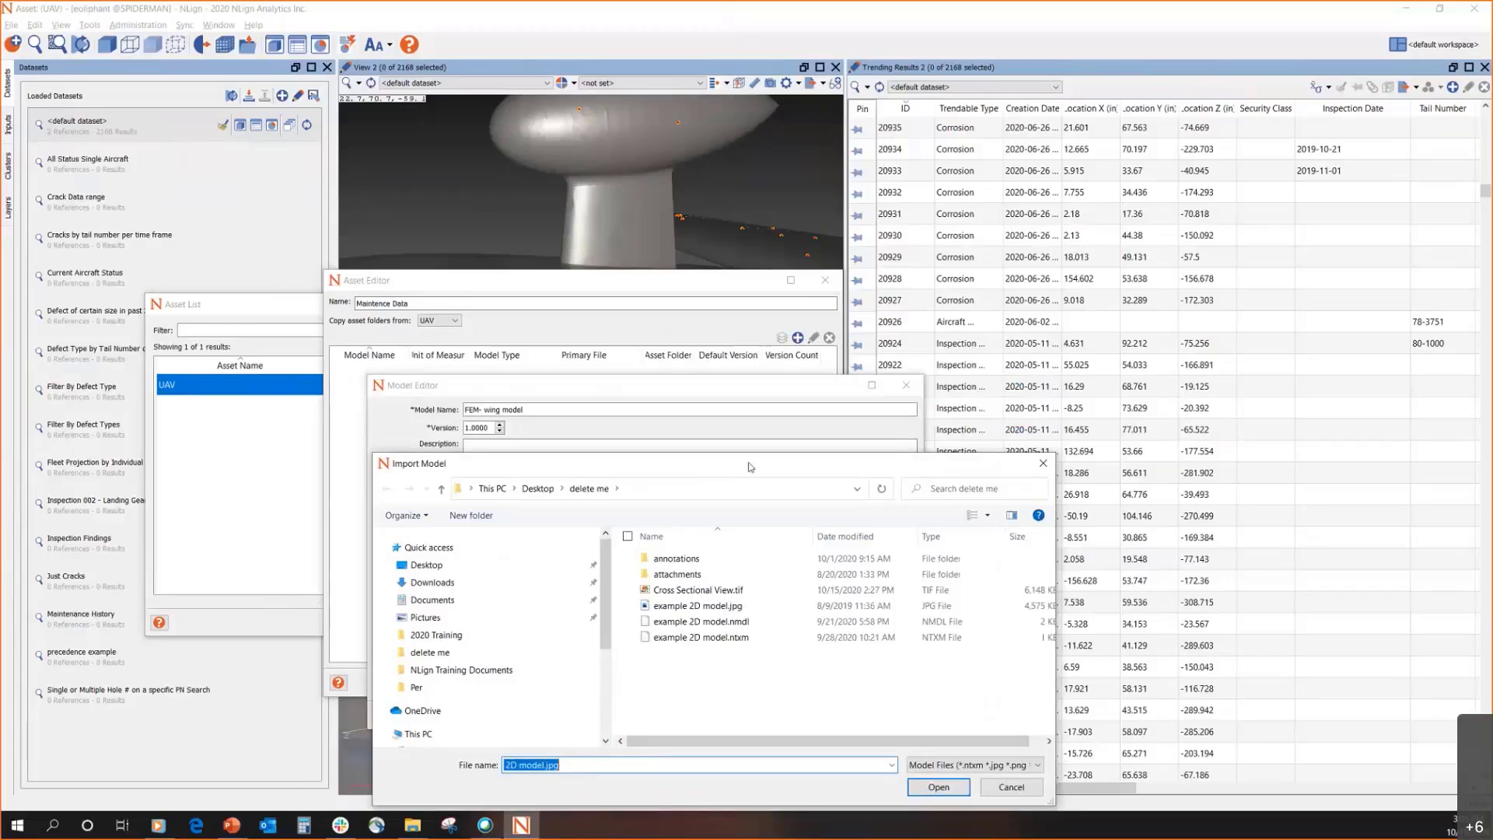
pyautogui.press('Return')
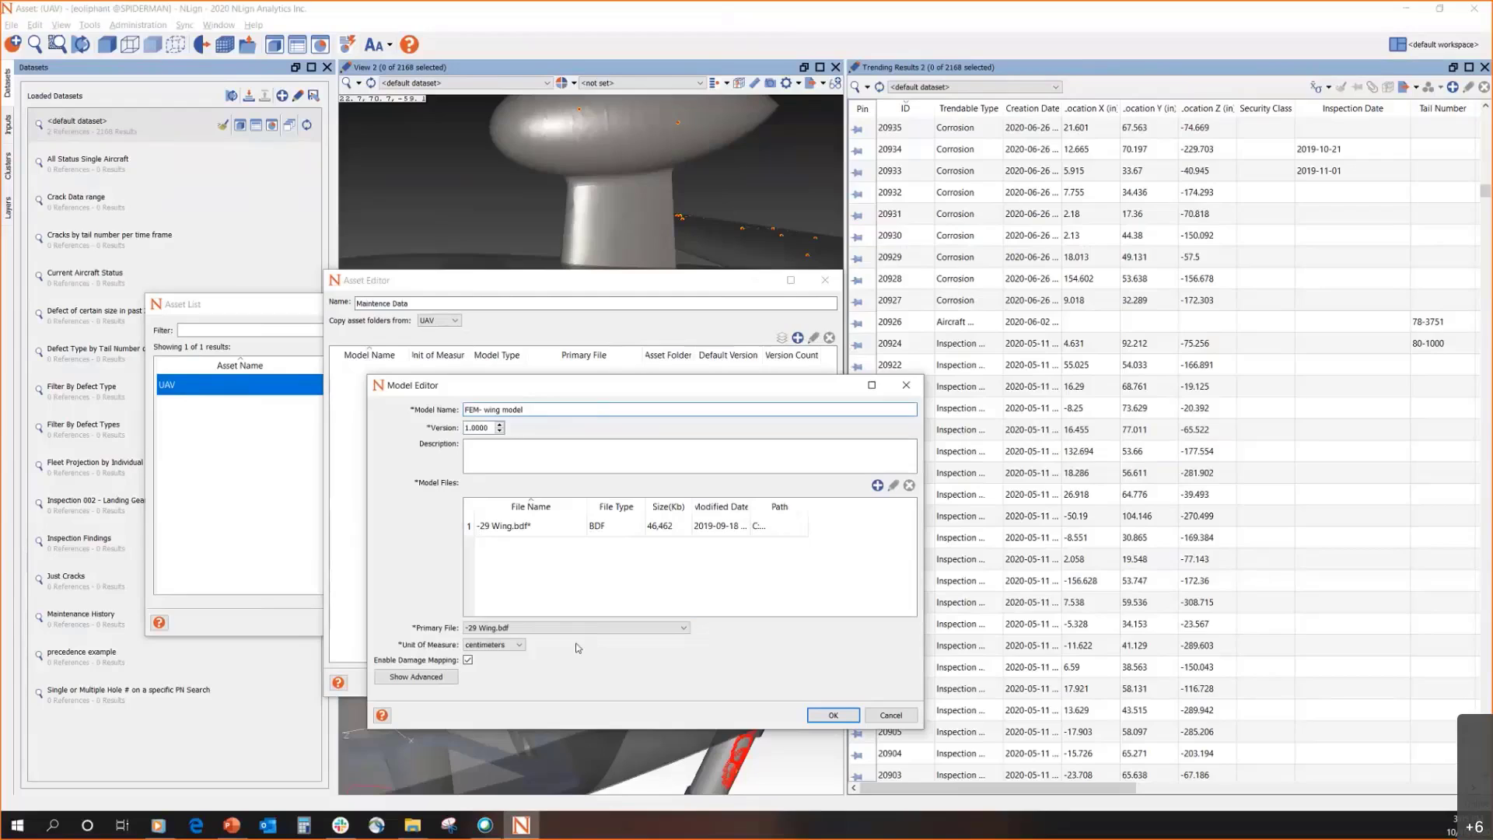
# Review the wing model's unit and advanced options, keep centimeters and Single File Mode, and accept the model
pyautogui.click(509, 650)
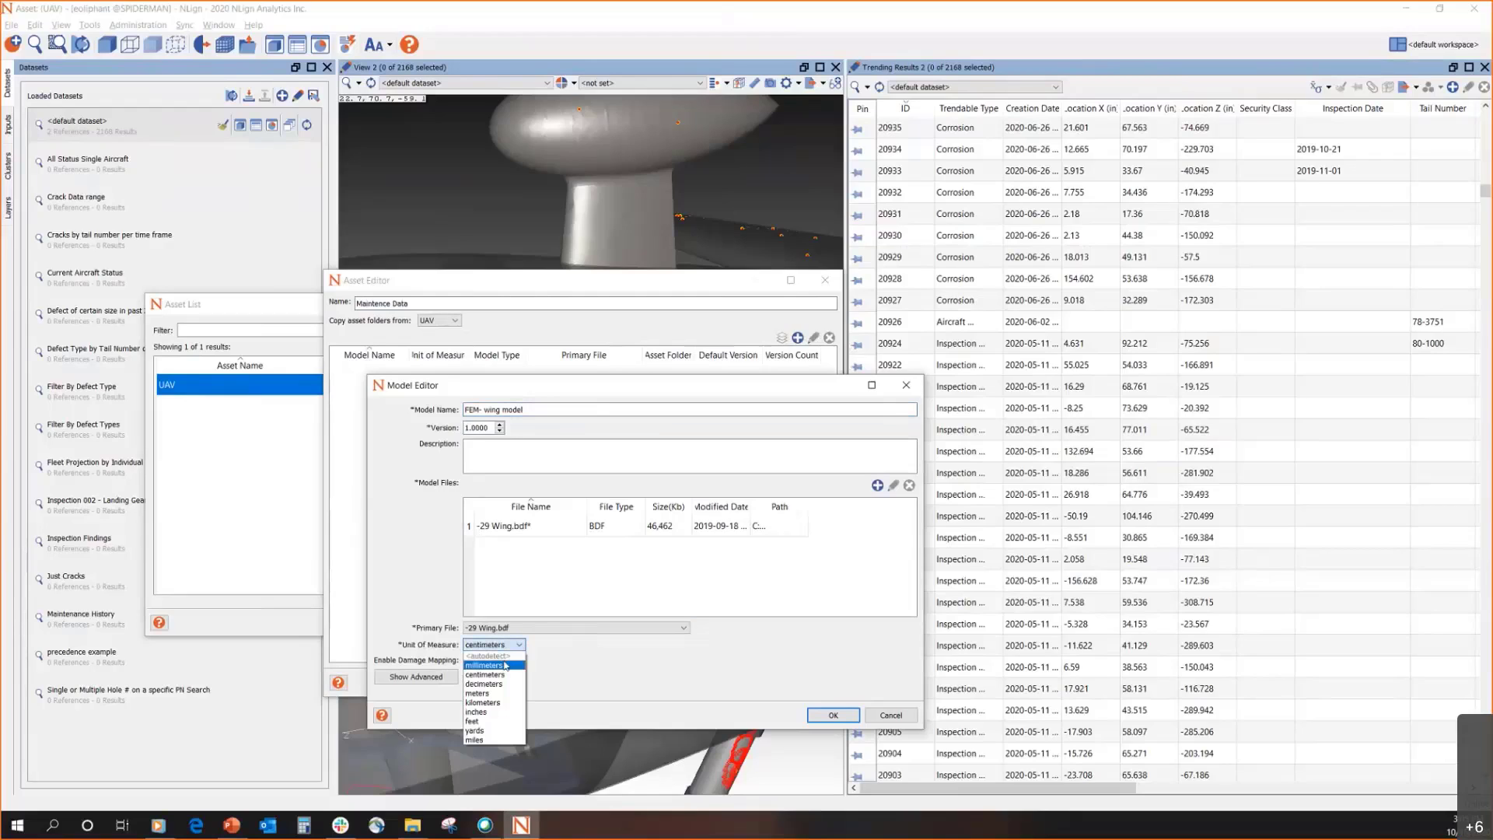
pyautogui.click(618, 677)
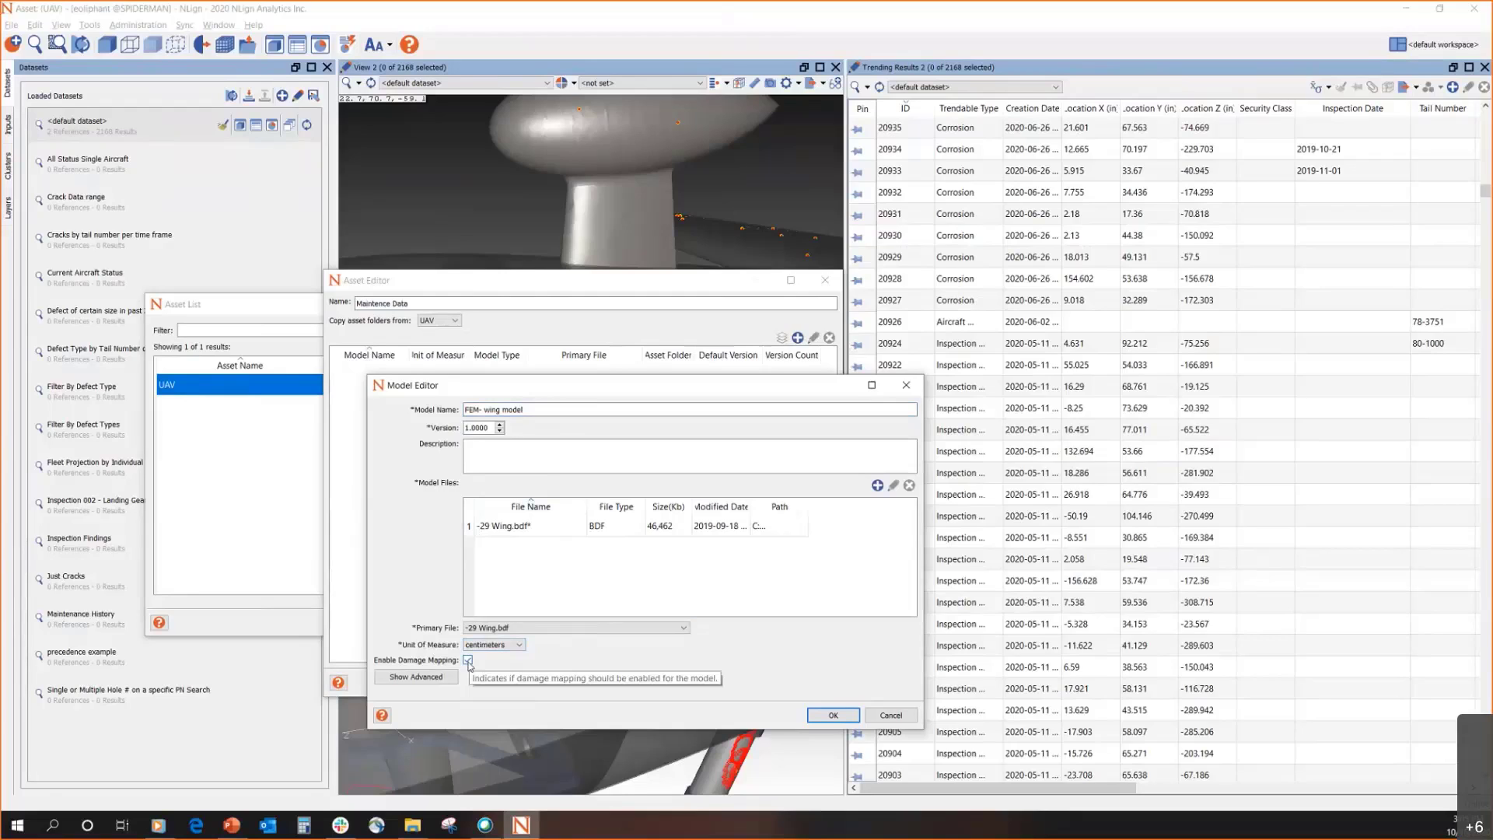
pyautogui.click(428, 680)
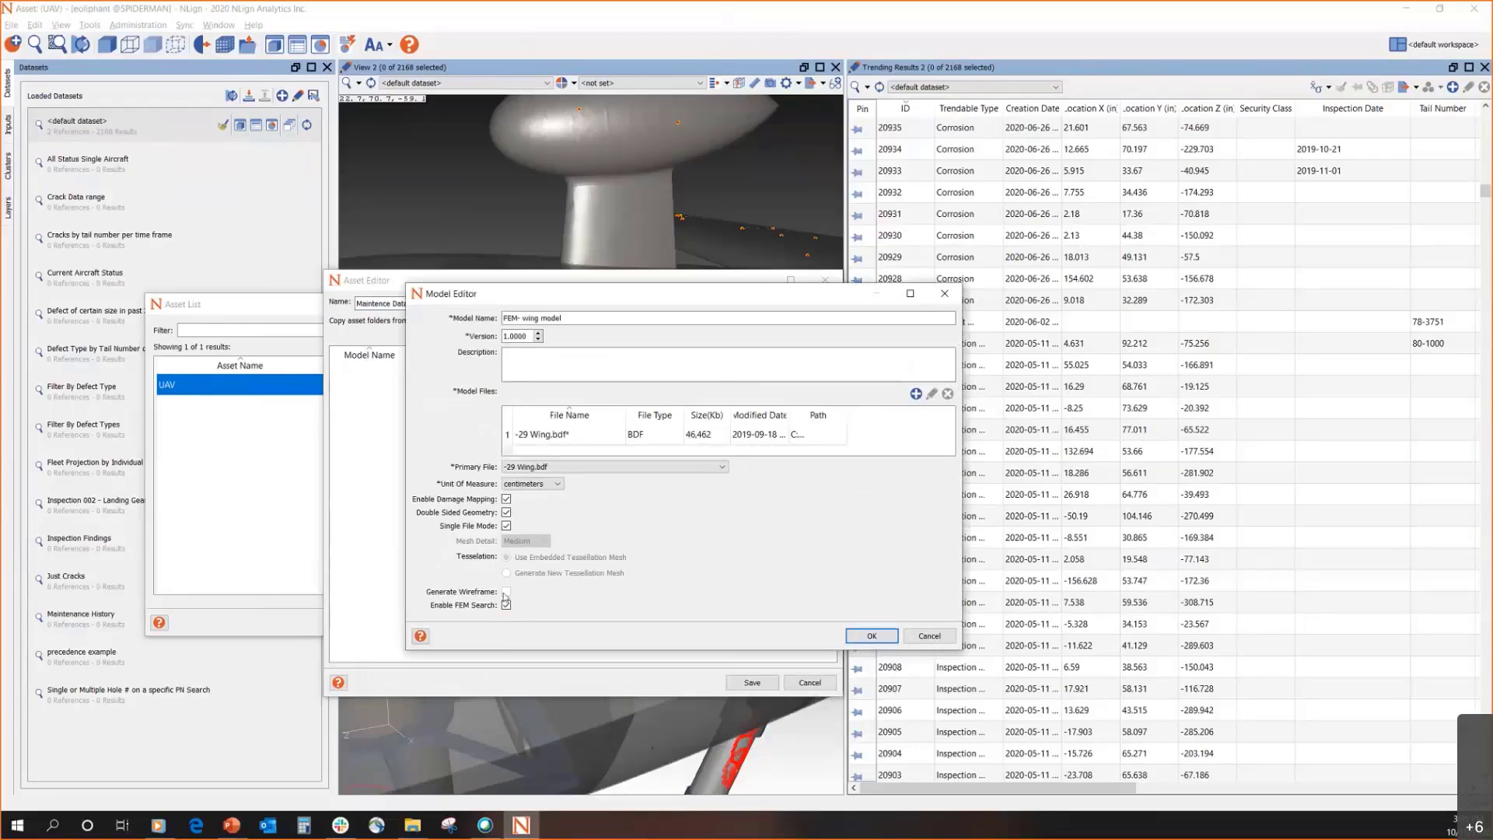
pyautogui.click(507, 527)
pyautogui.click(507, 526)
pyautogui.click(872, 636)
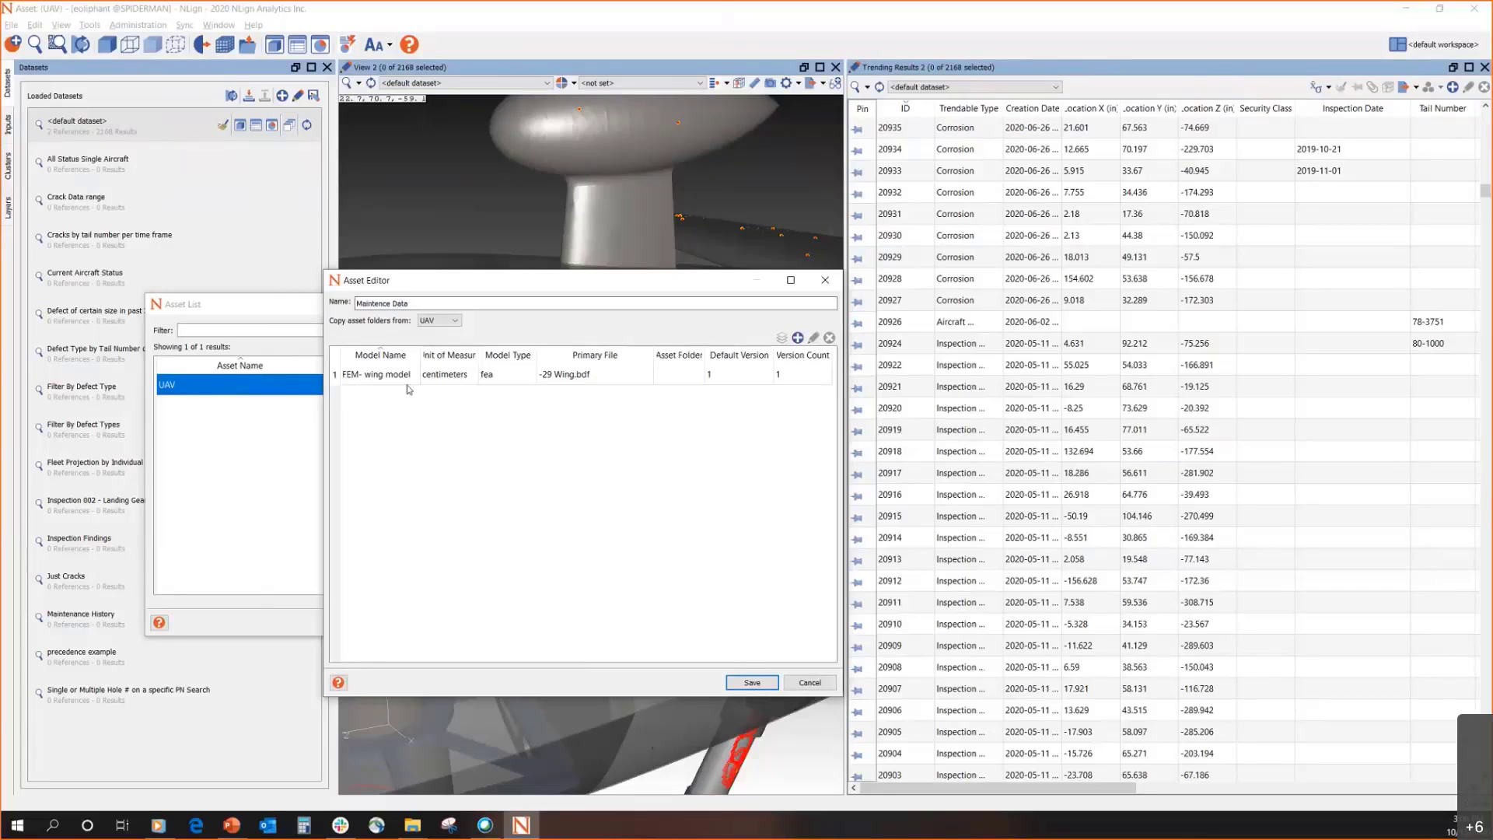
# Add another model named 2D model example with the example 2D model .jpg, .nmdl and .ntxm files
pyautogui.click(798, 338)
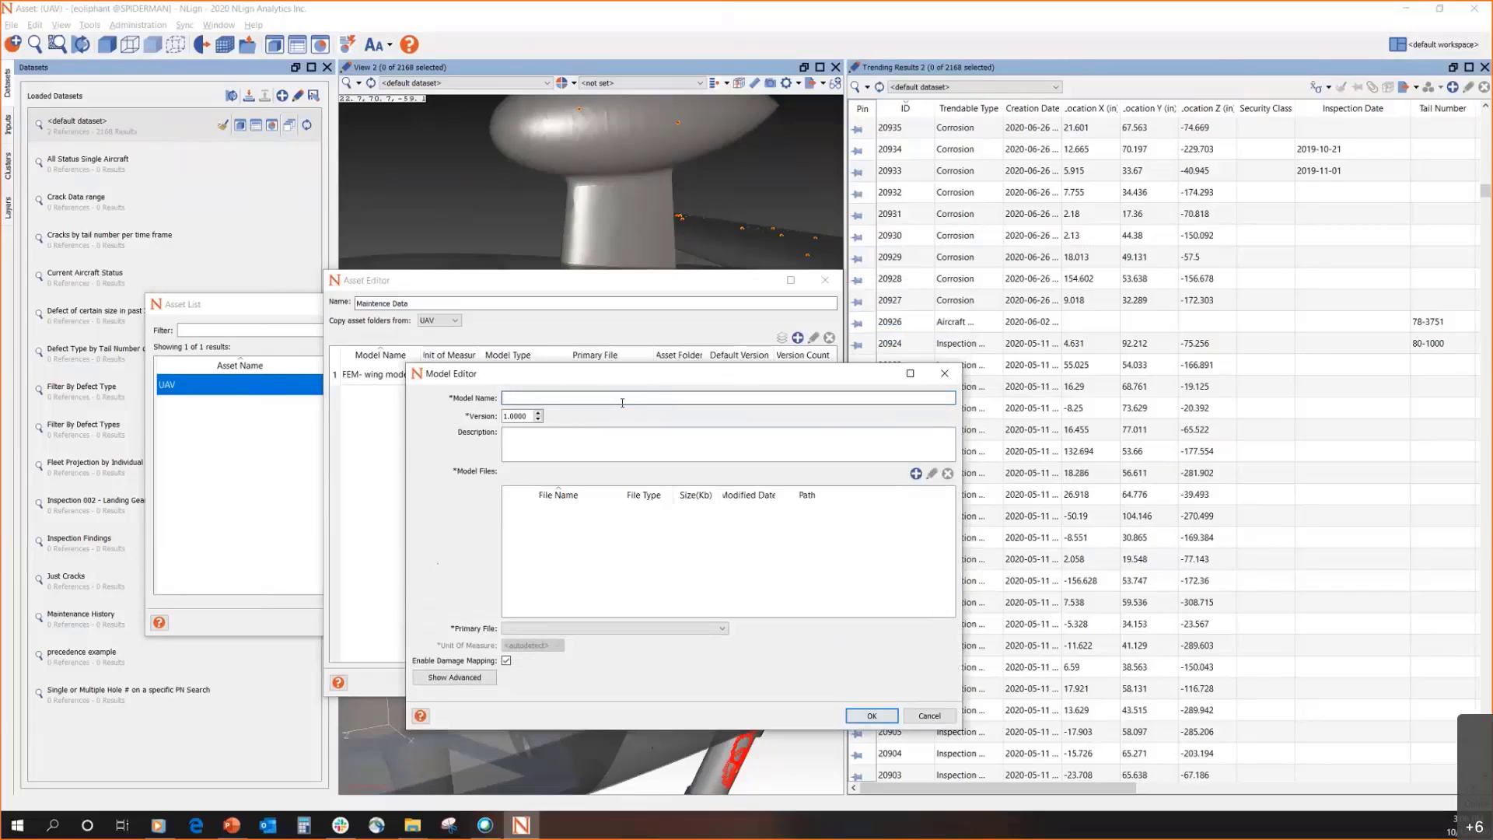
pyautogui.write('2D model example')
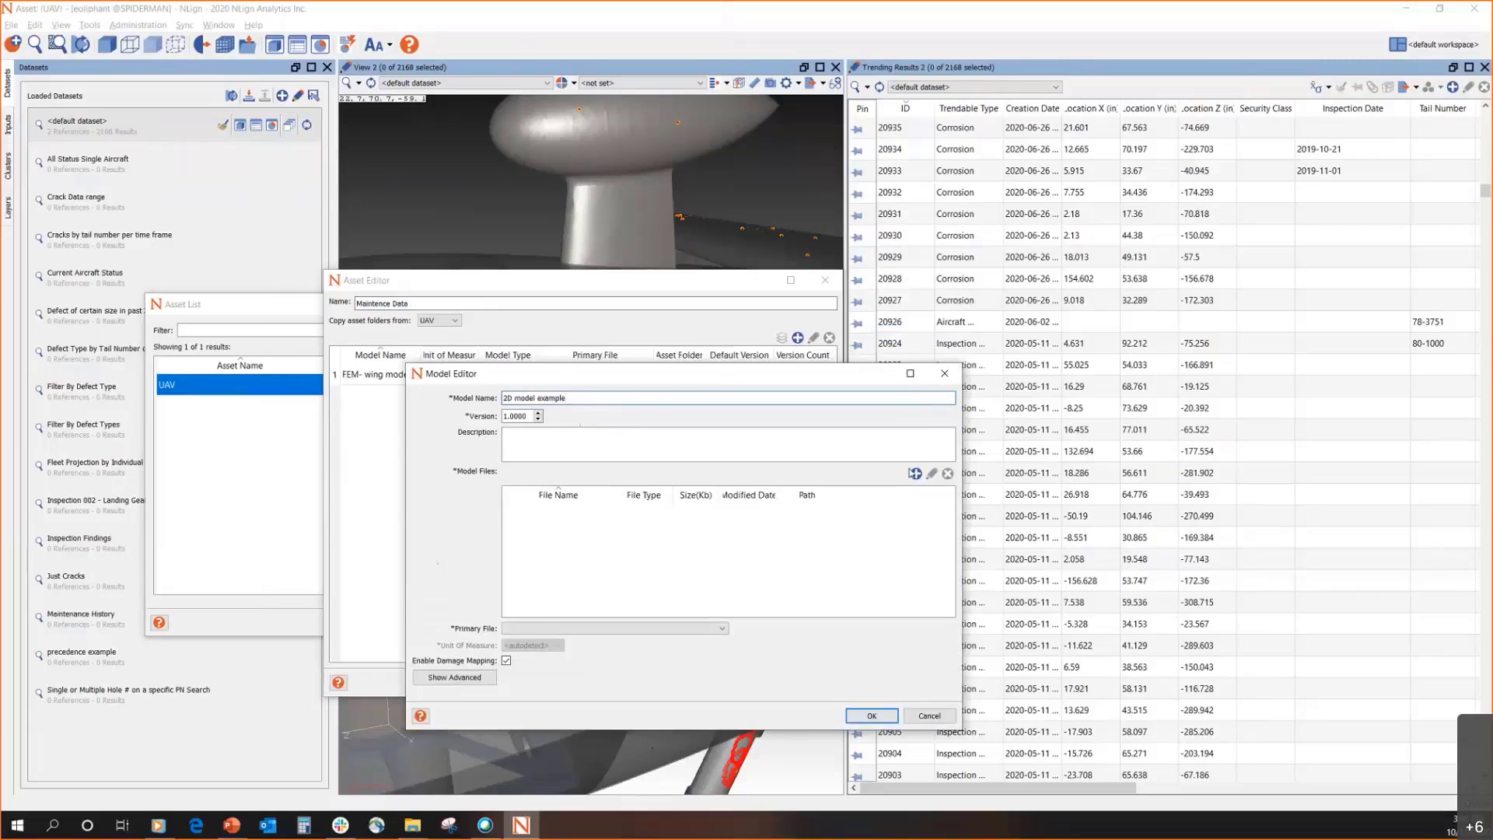
pyautogui.click(916, 474)
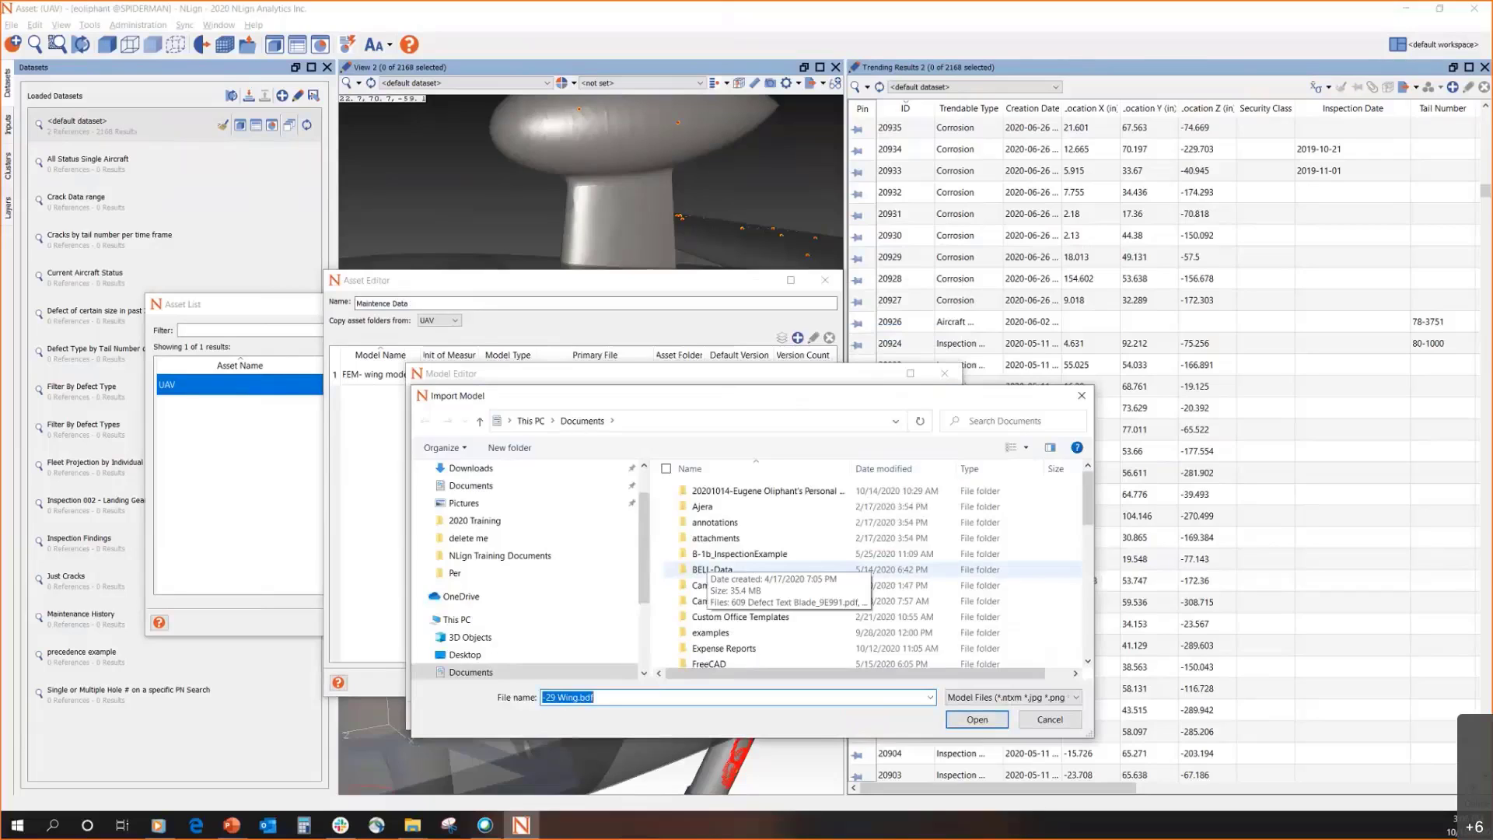
pyautogui.press('Escape')
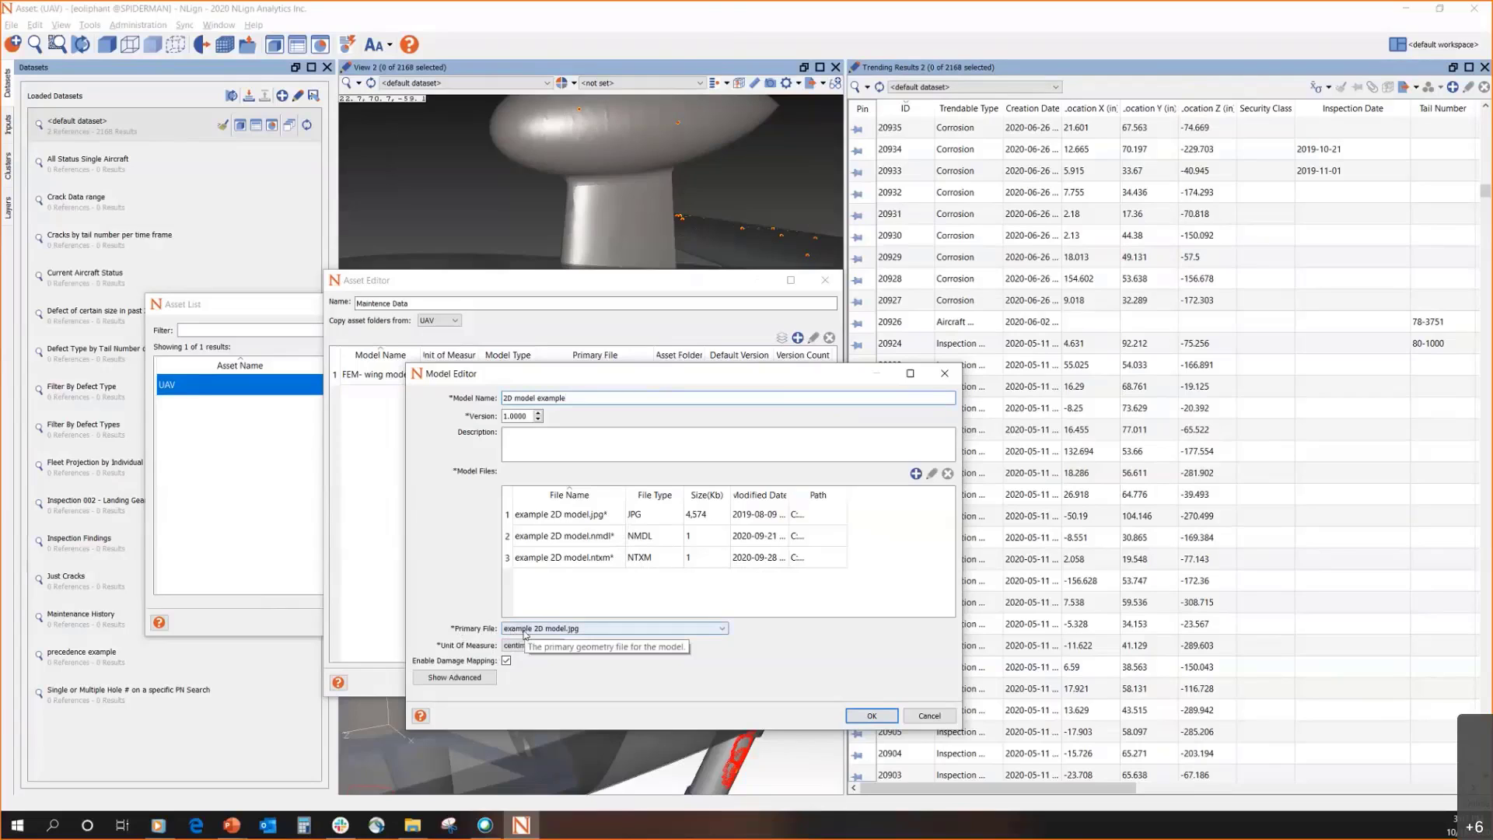
# Make example 2D model.nmdl the primary file and accept the 2D model with its multiple files
pyautogui.click(626, 631)
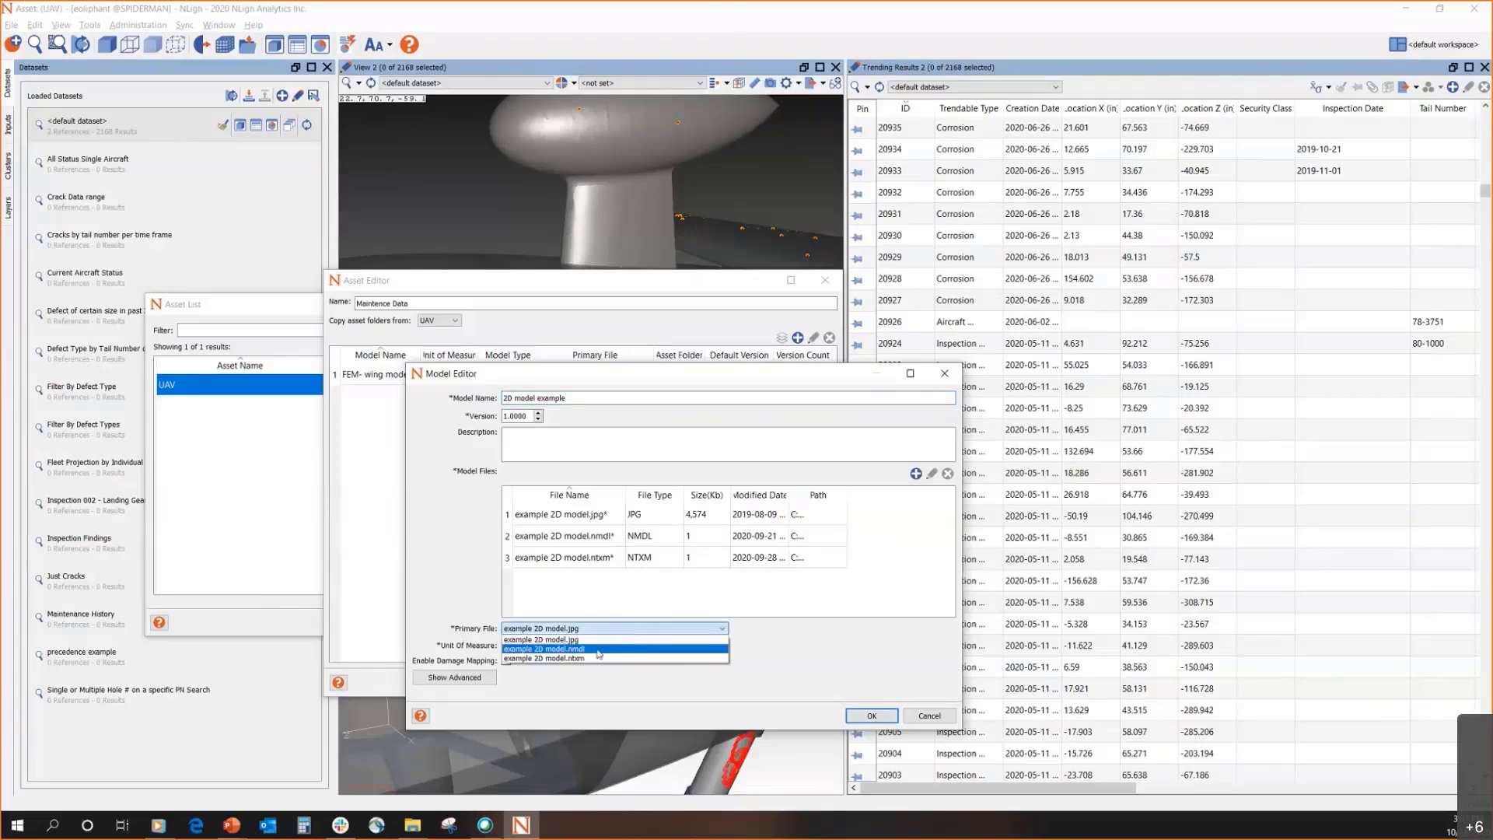
pyautogui.click(598, 651)
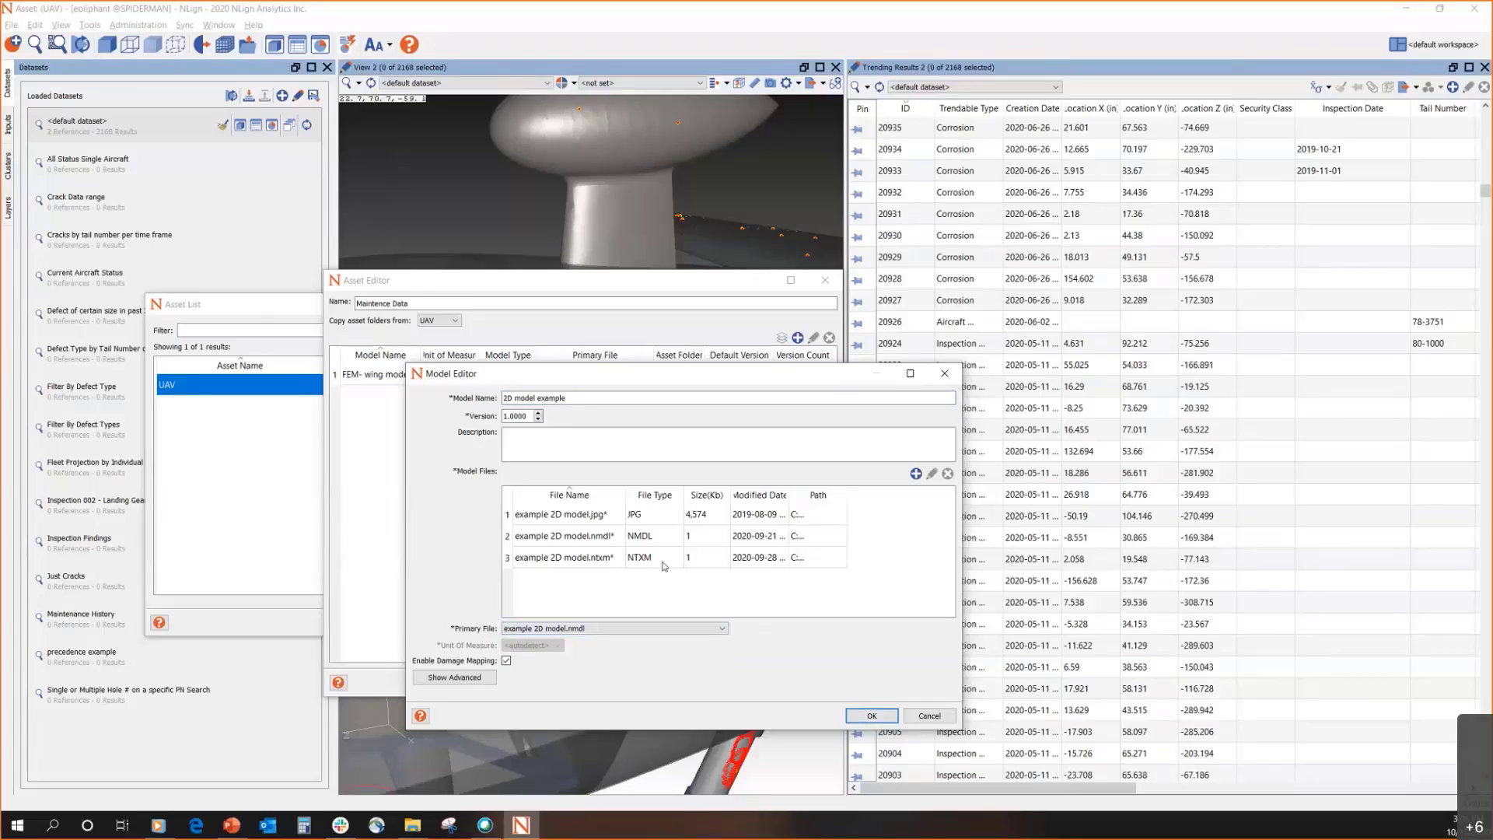
pyautogui.click(879, 726)
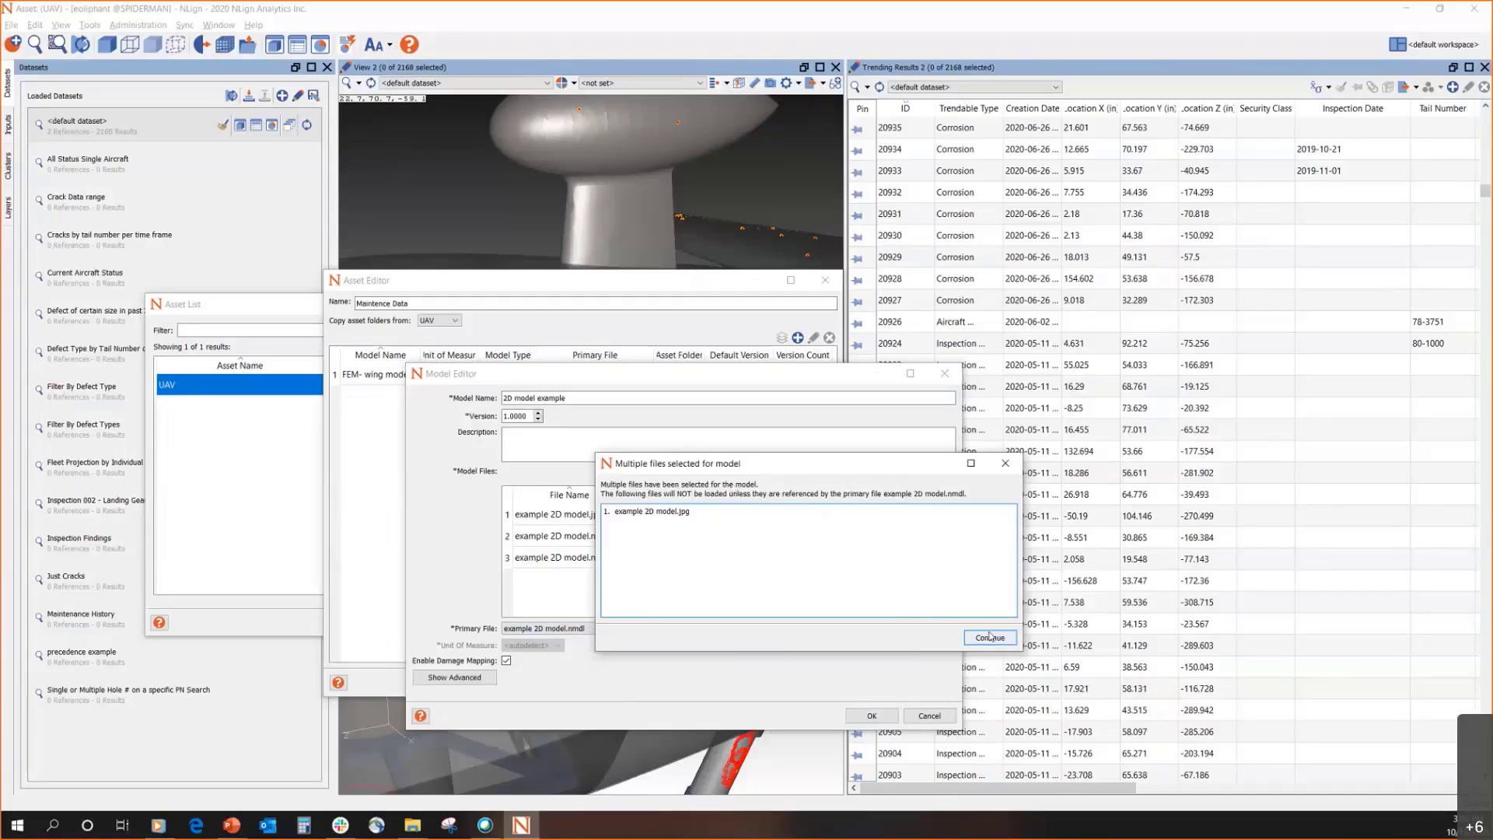
pyautogui.press('Return')
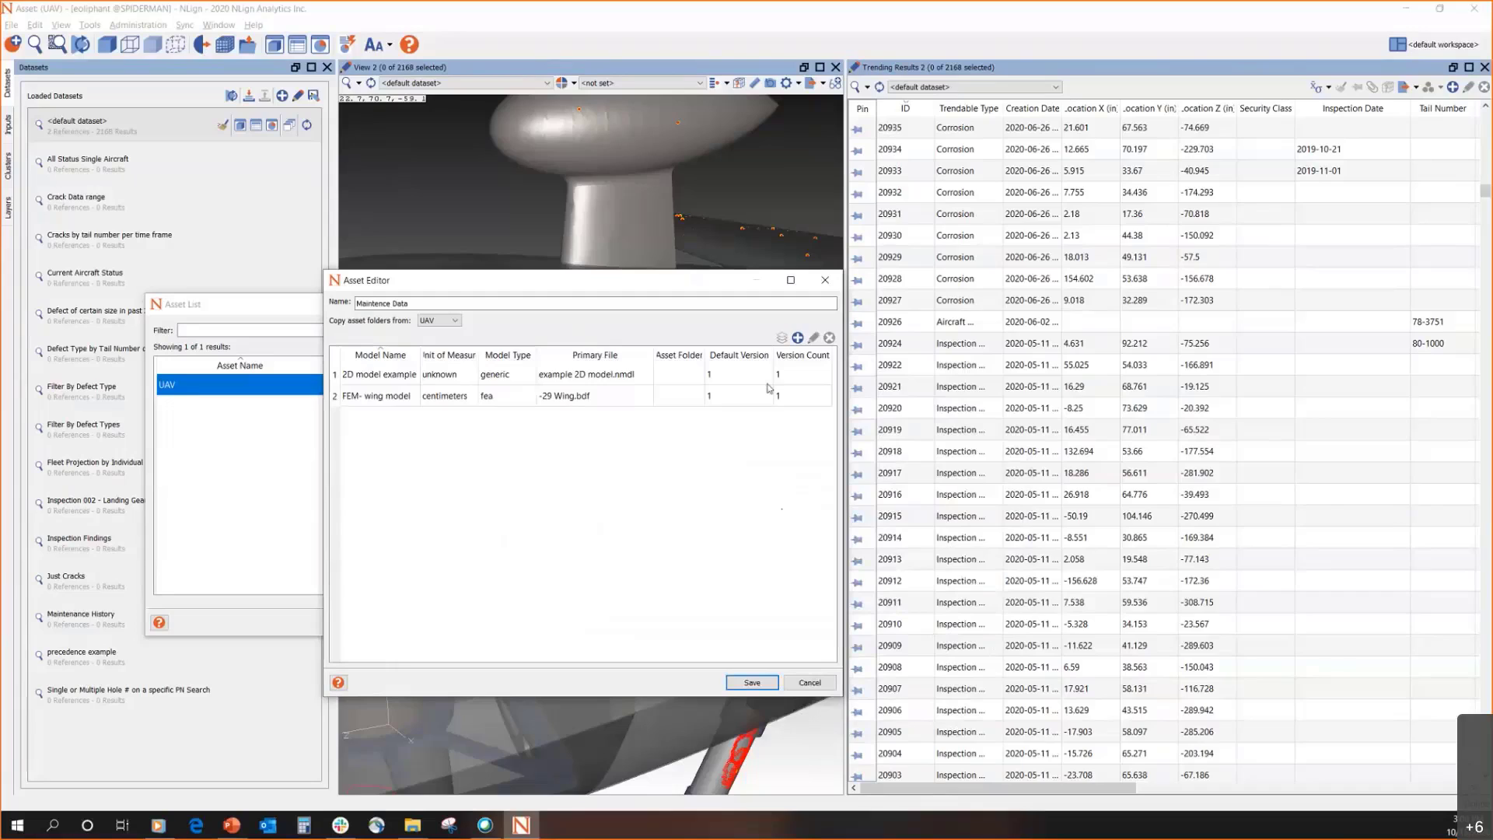
# Widen the Asset Folder column and the asset editor, and review the FEM- wing model's definition
pyautogui.click(645, 376)
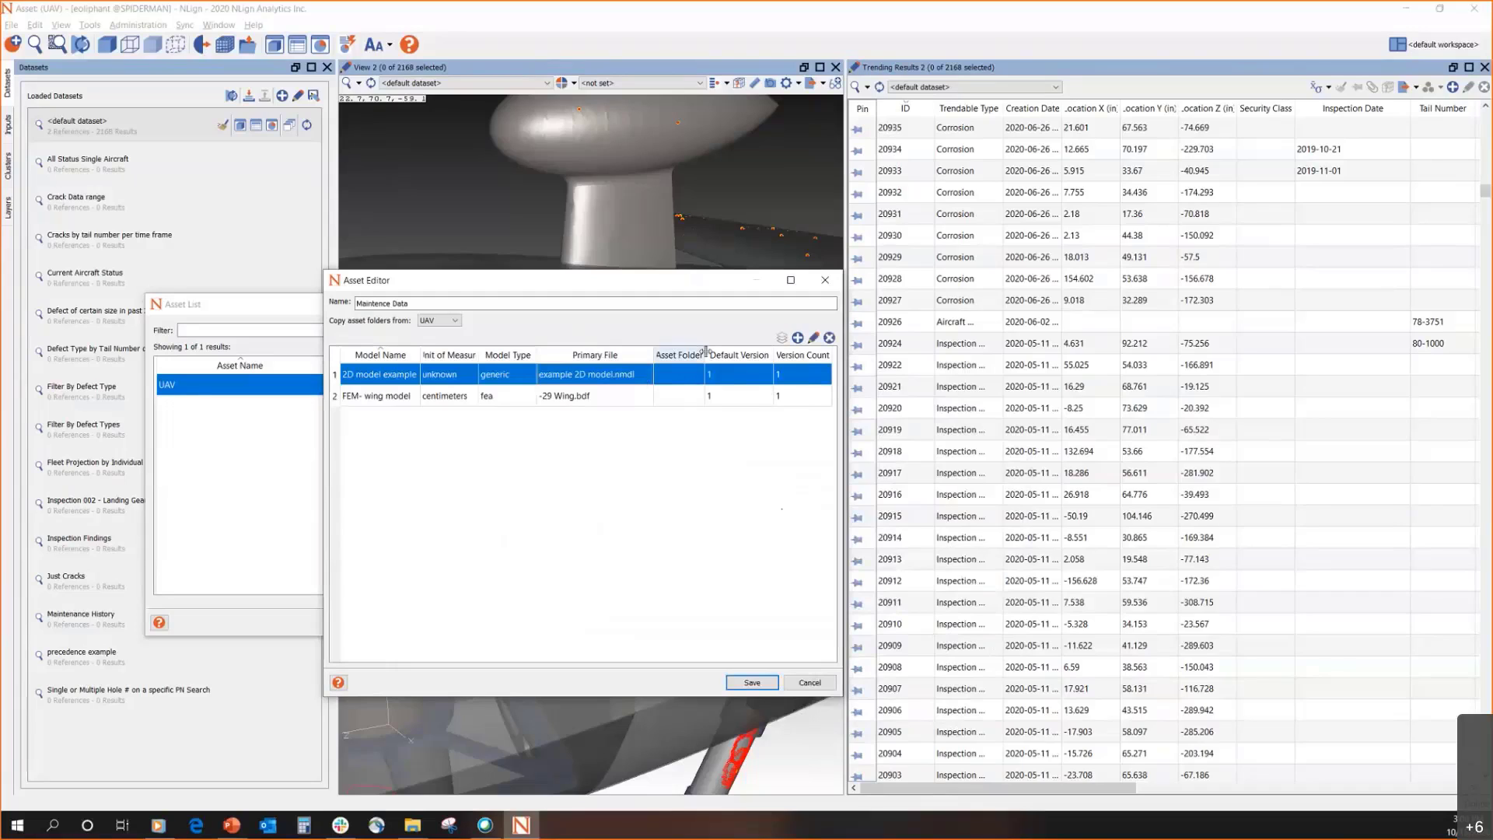
pyautogui.moveTo(706, 355); pyautogui.dragTo(727, 355)
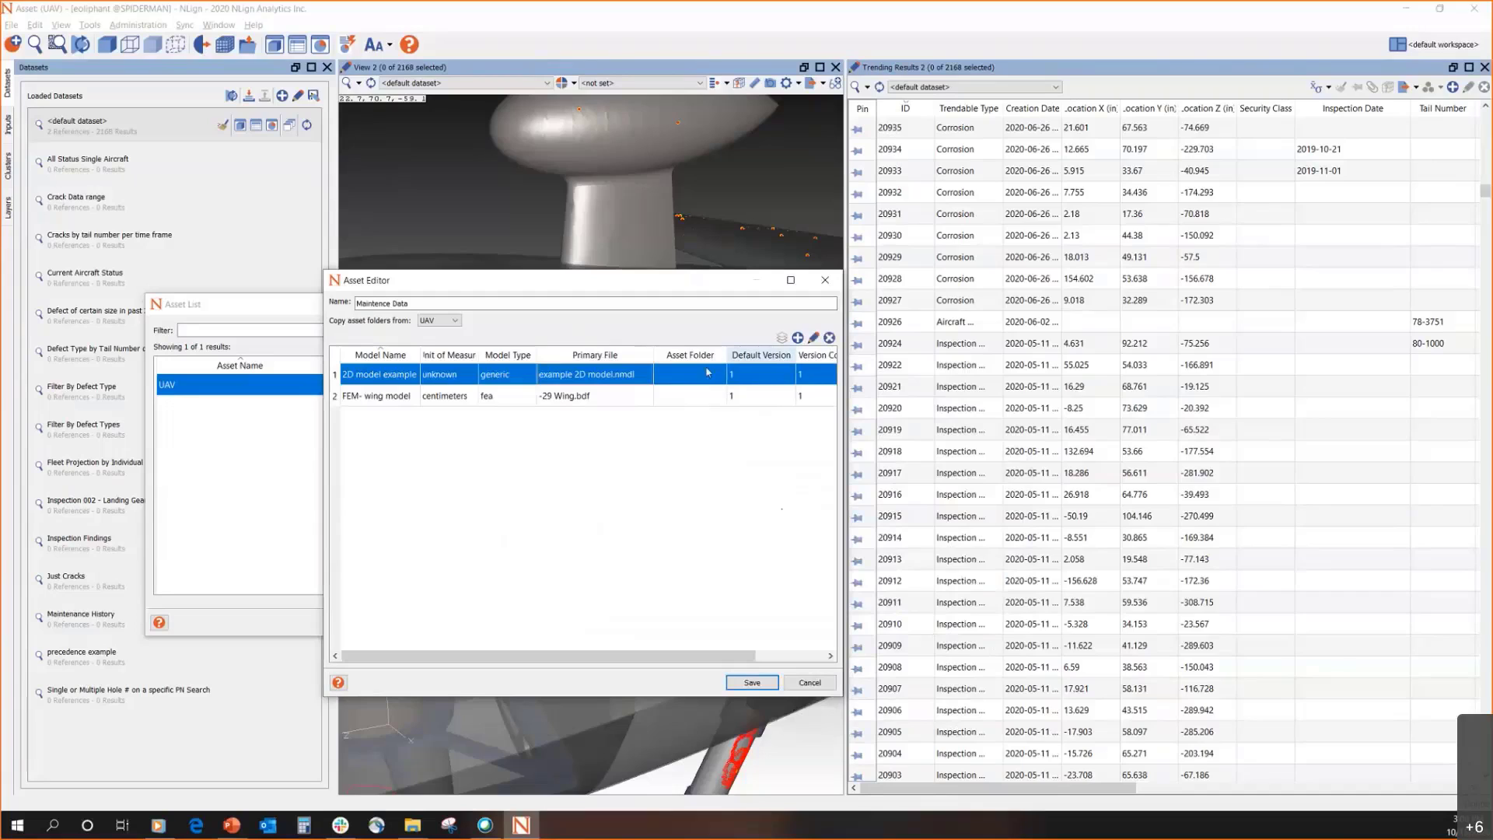
pyautogui.doubleClick(665, 402)
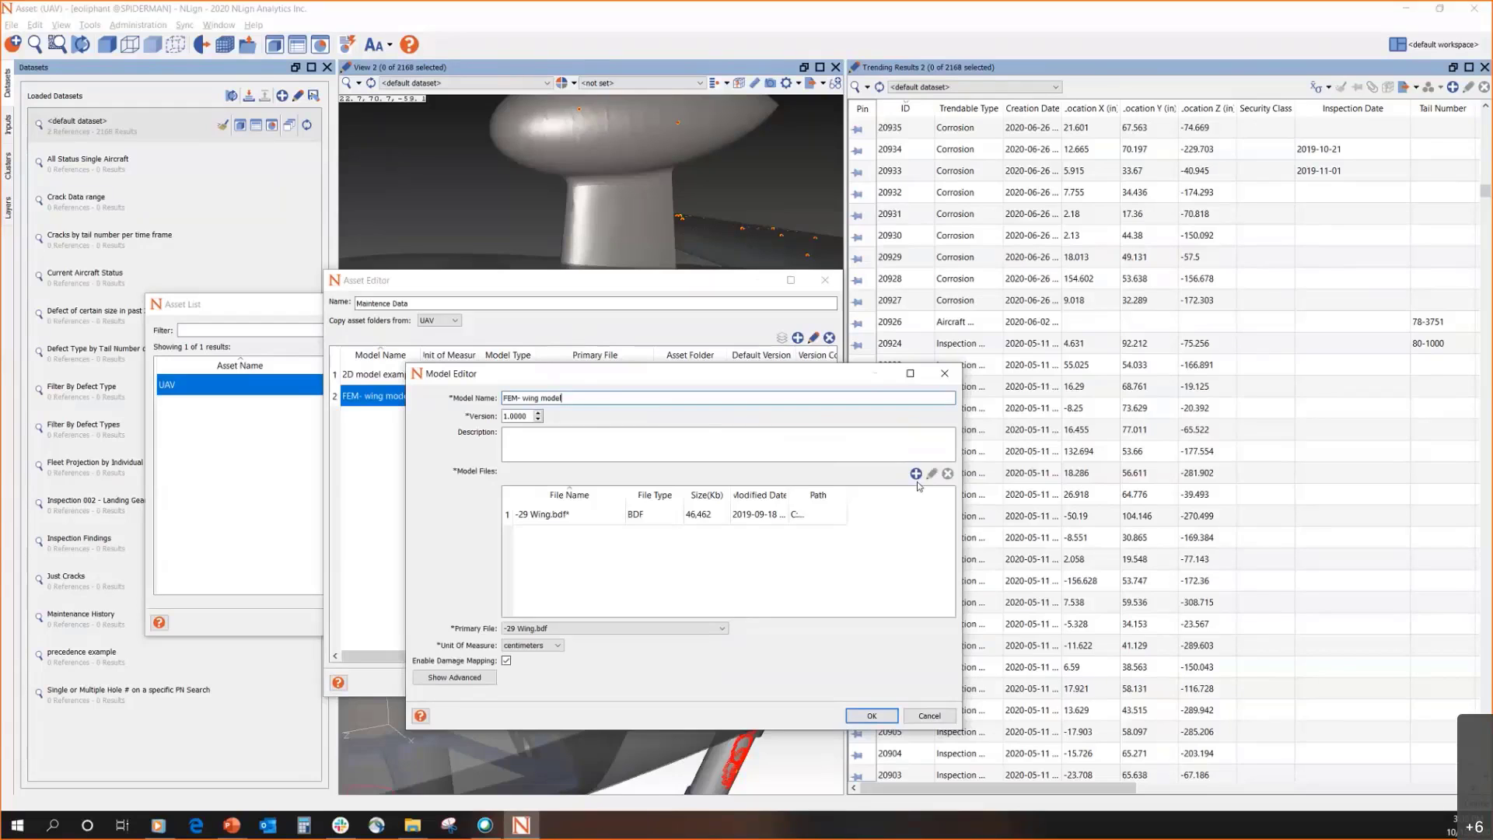
pyautogui.click(929, 716)
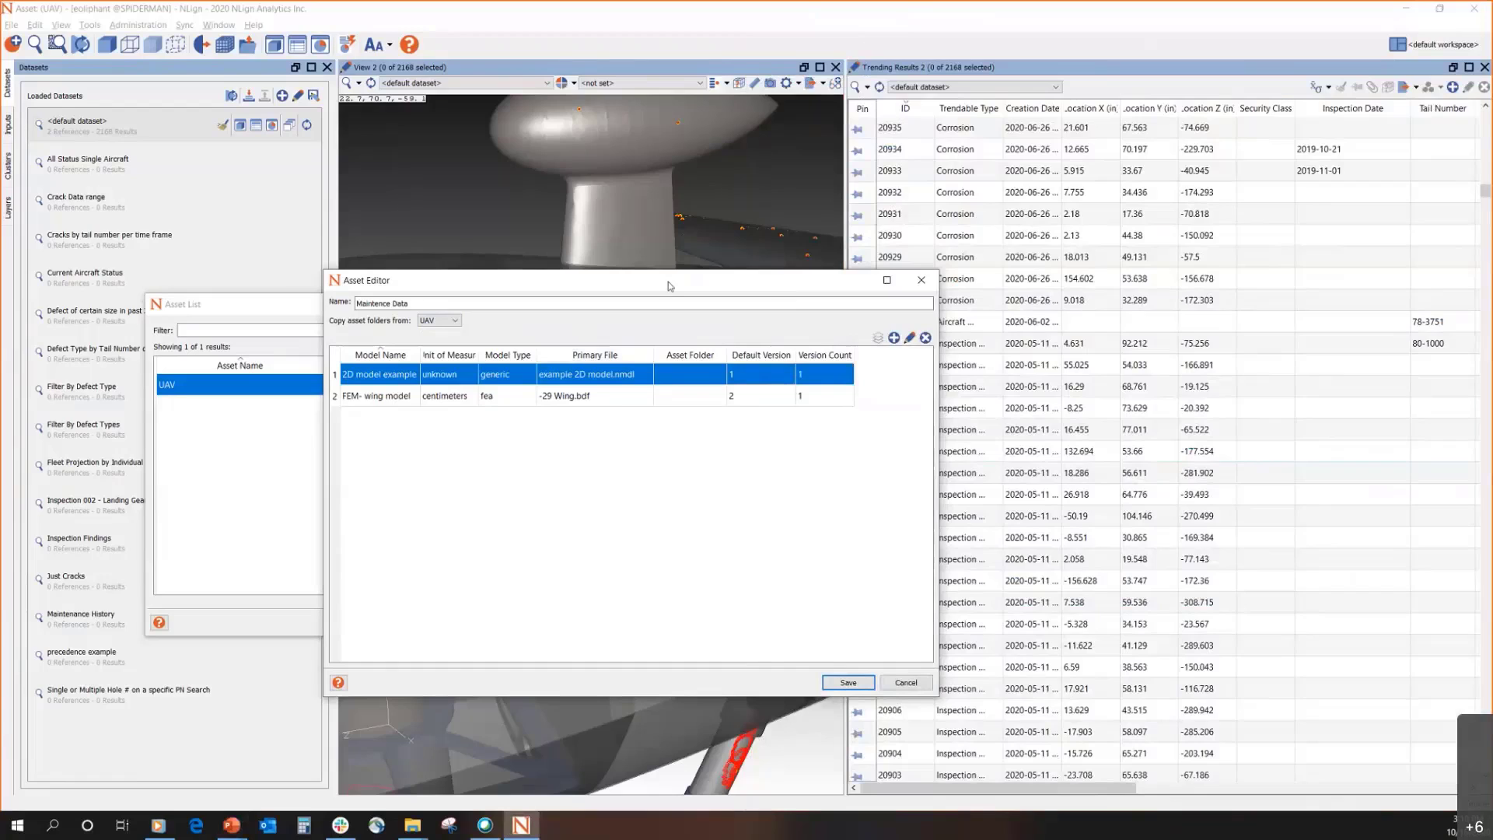
pyautogui.moveTo(669, 282); pyautogui.dragTo(575, 297)
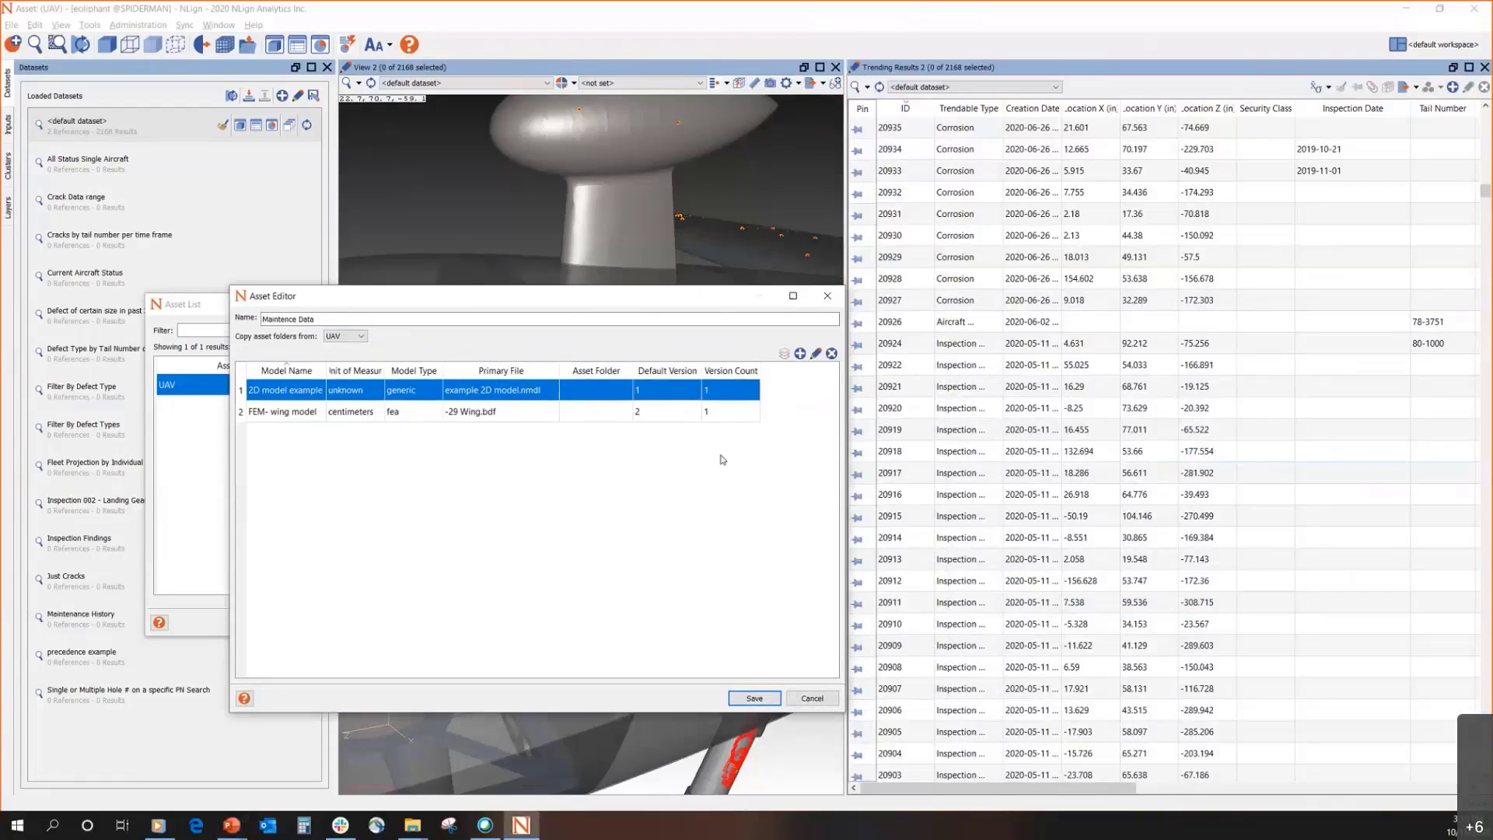
# Switch to the PowerPoint training slides and show slide 17 on selecting an image for a 2D model
pyautogui.hotkey('alt', 'Tab')
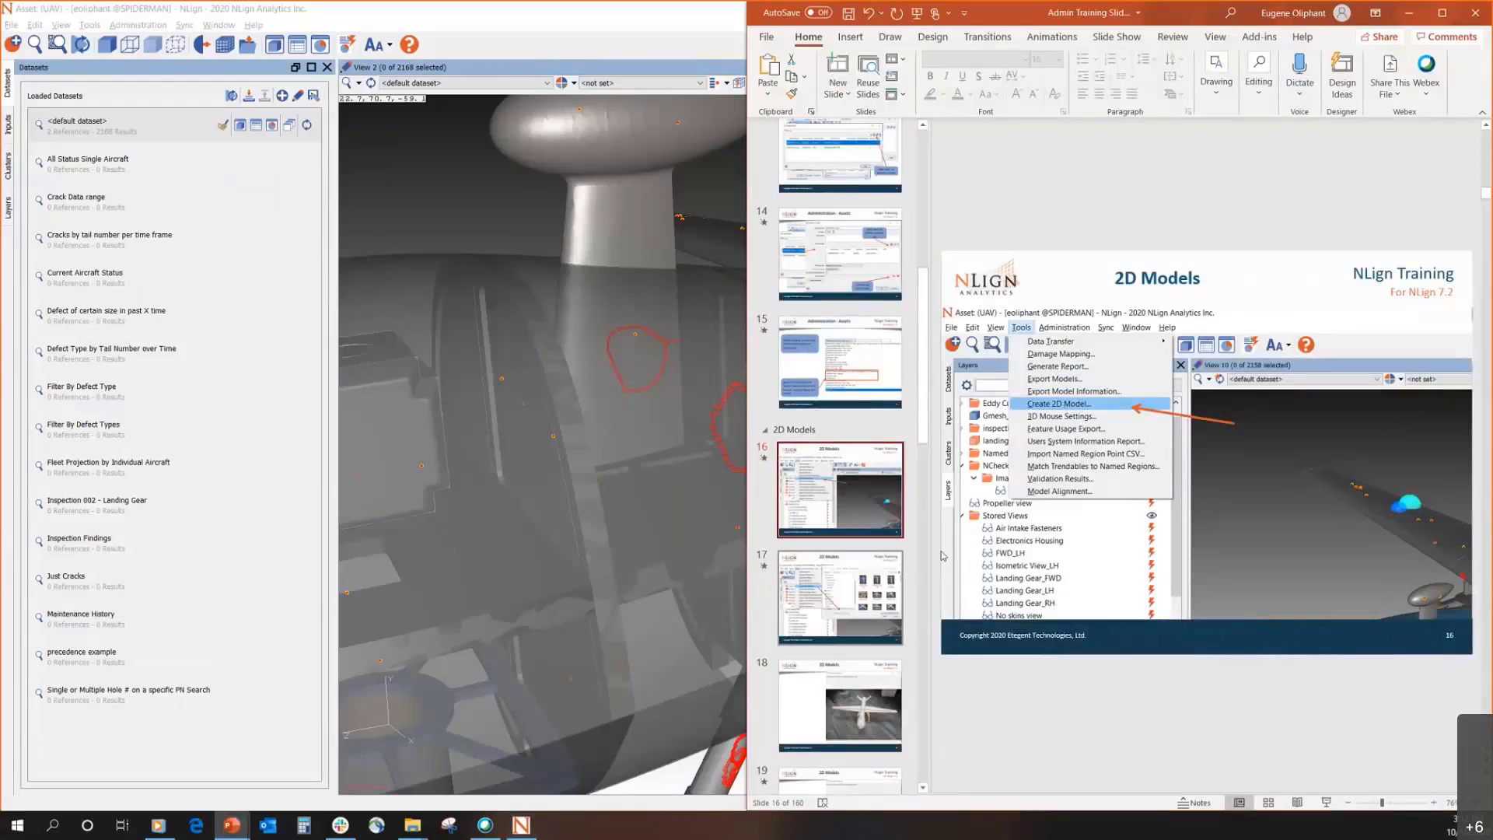
pyautogui.click(853, 627)
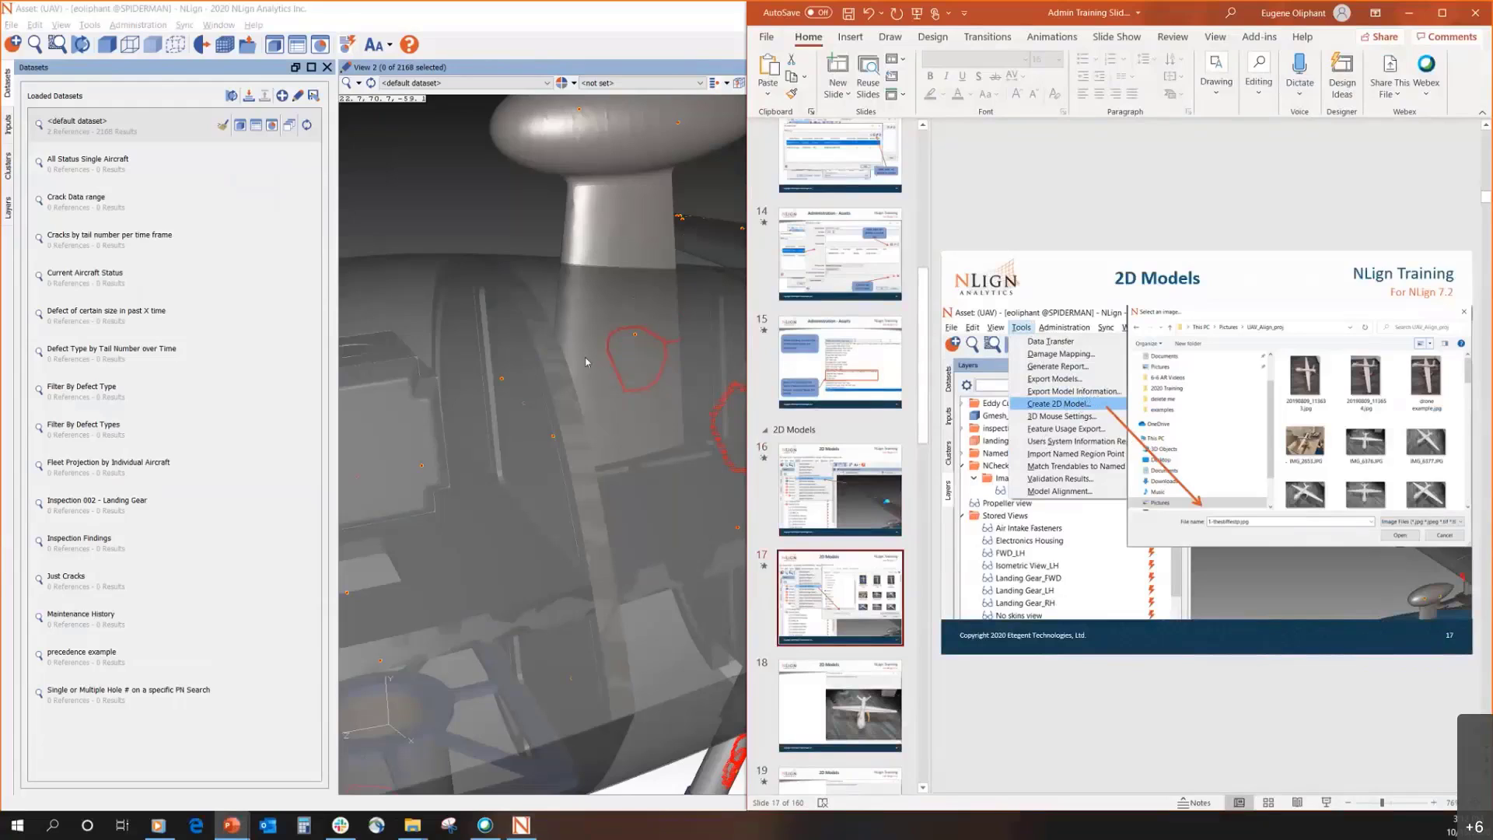
# Return to NLign, widen the 3D view, and start creating a 2D model from the image 20190809_113633.jpg
pyautogui.press('super+Up')
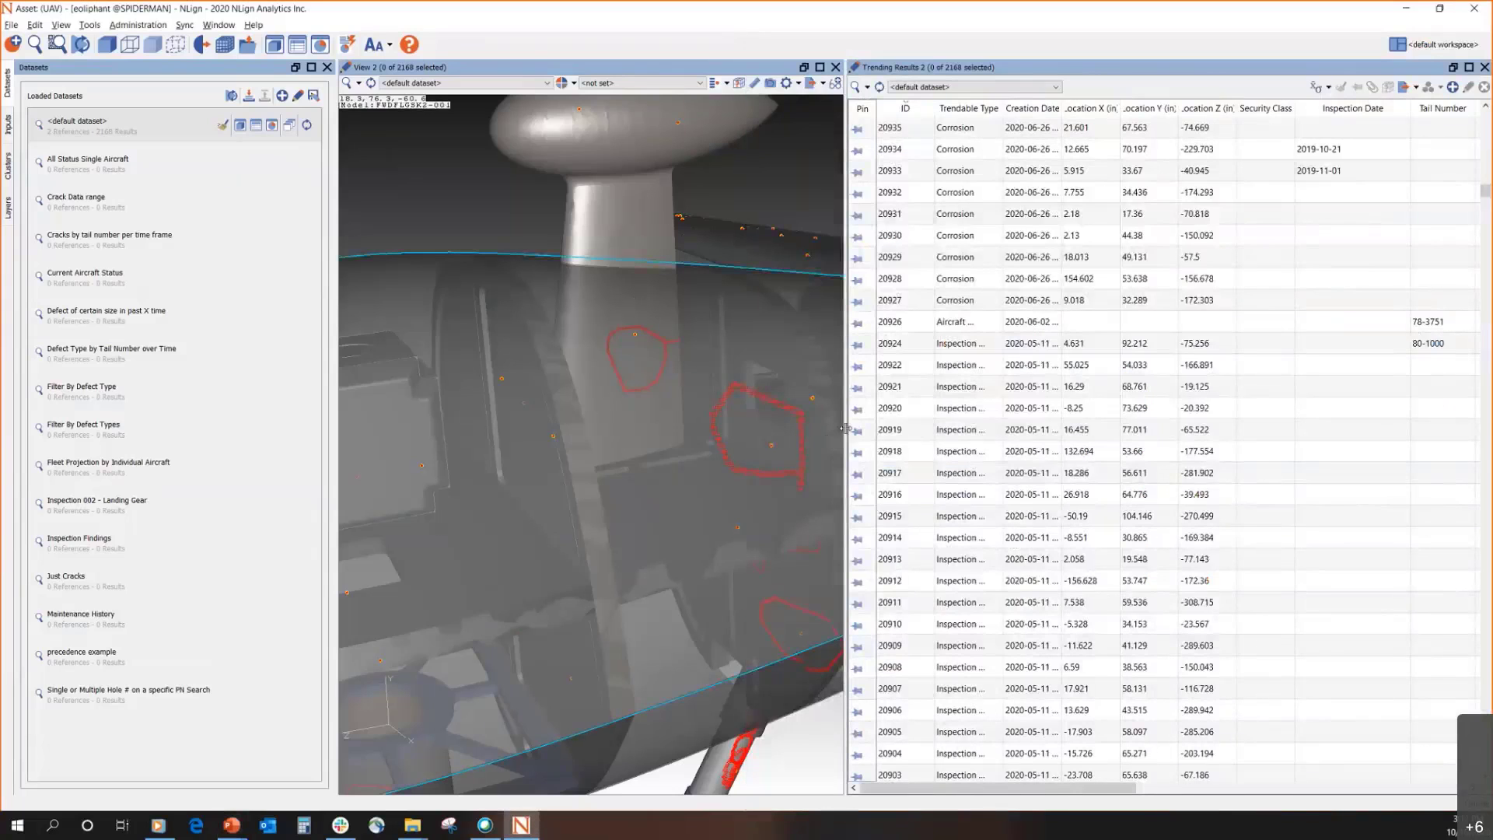
pyautogui.moveTo(845, 429); pyautogui.dragTo(972, 429)
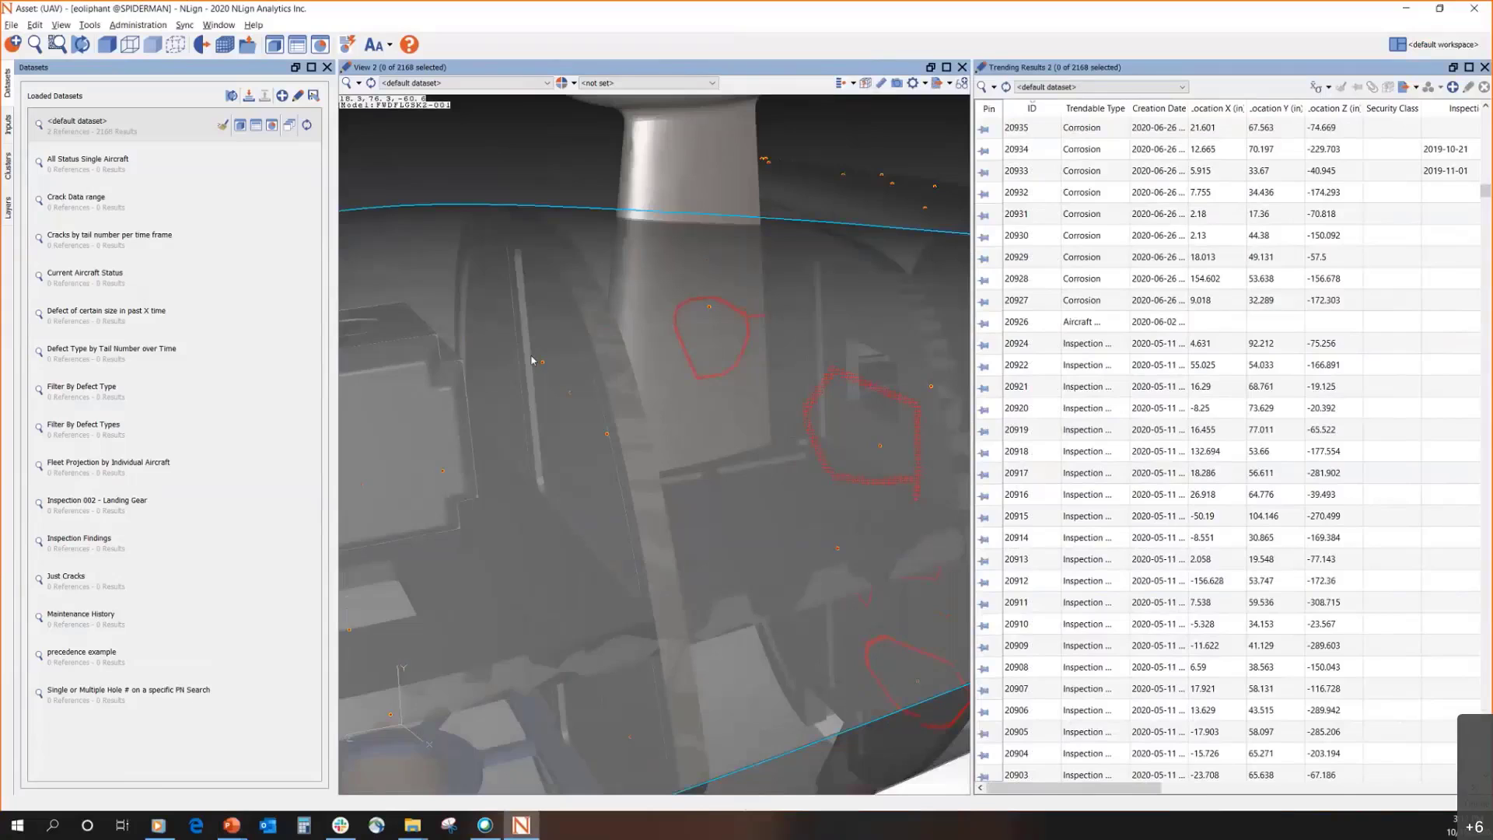
pyautogui.click(88, 25)
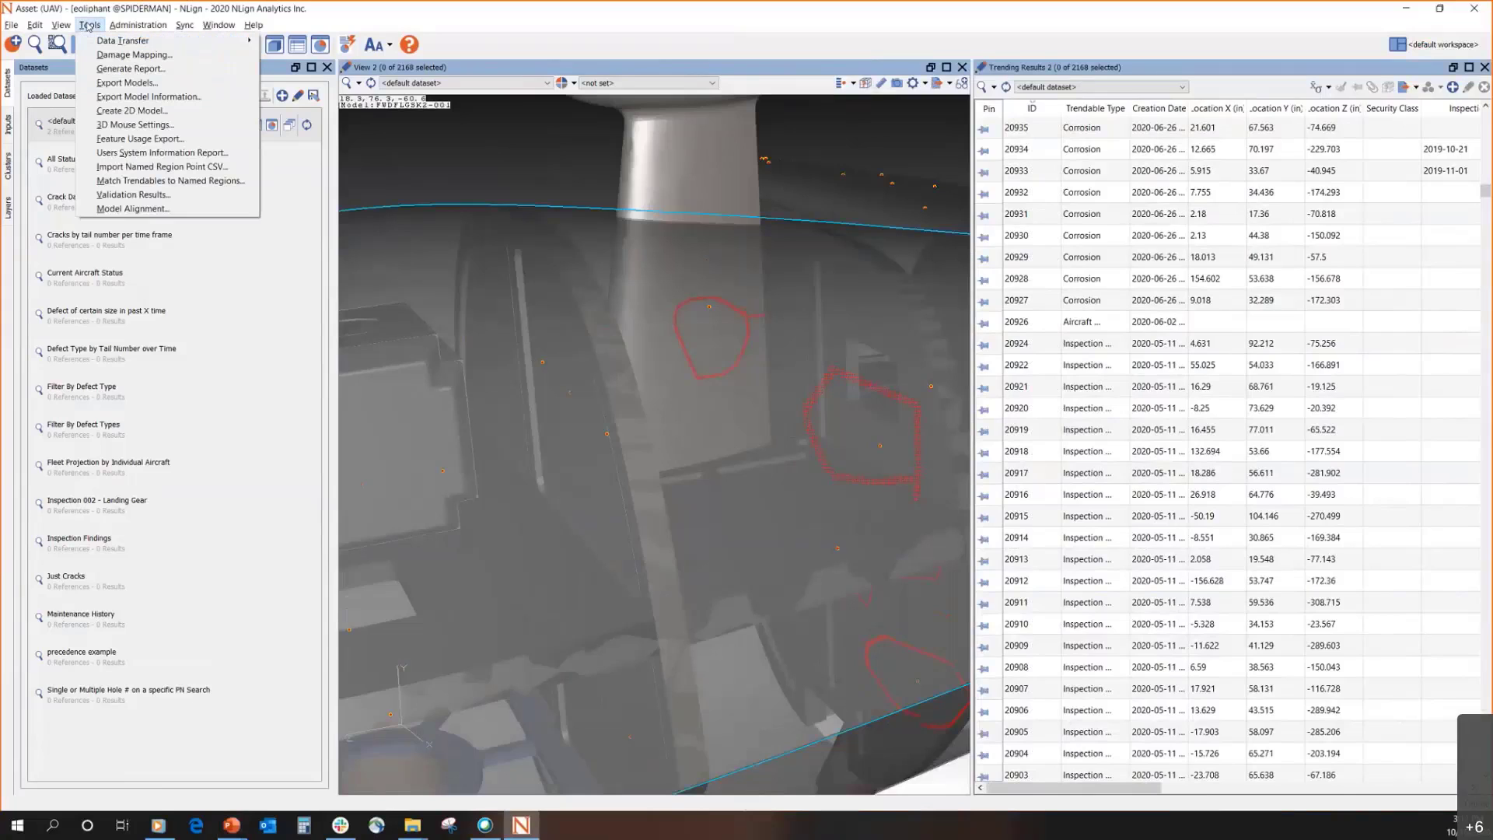
pyautogui.click(161, 116)
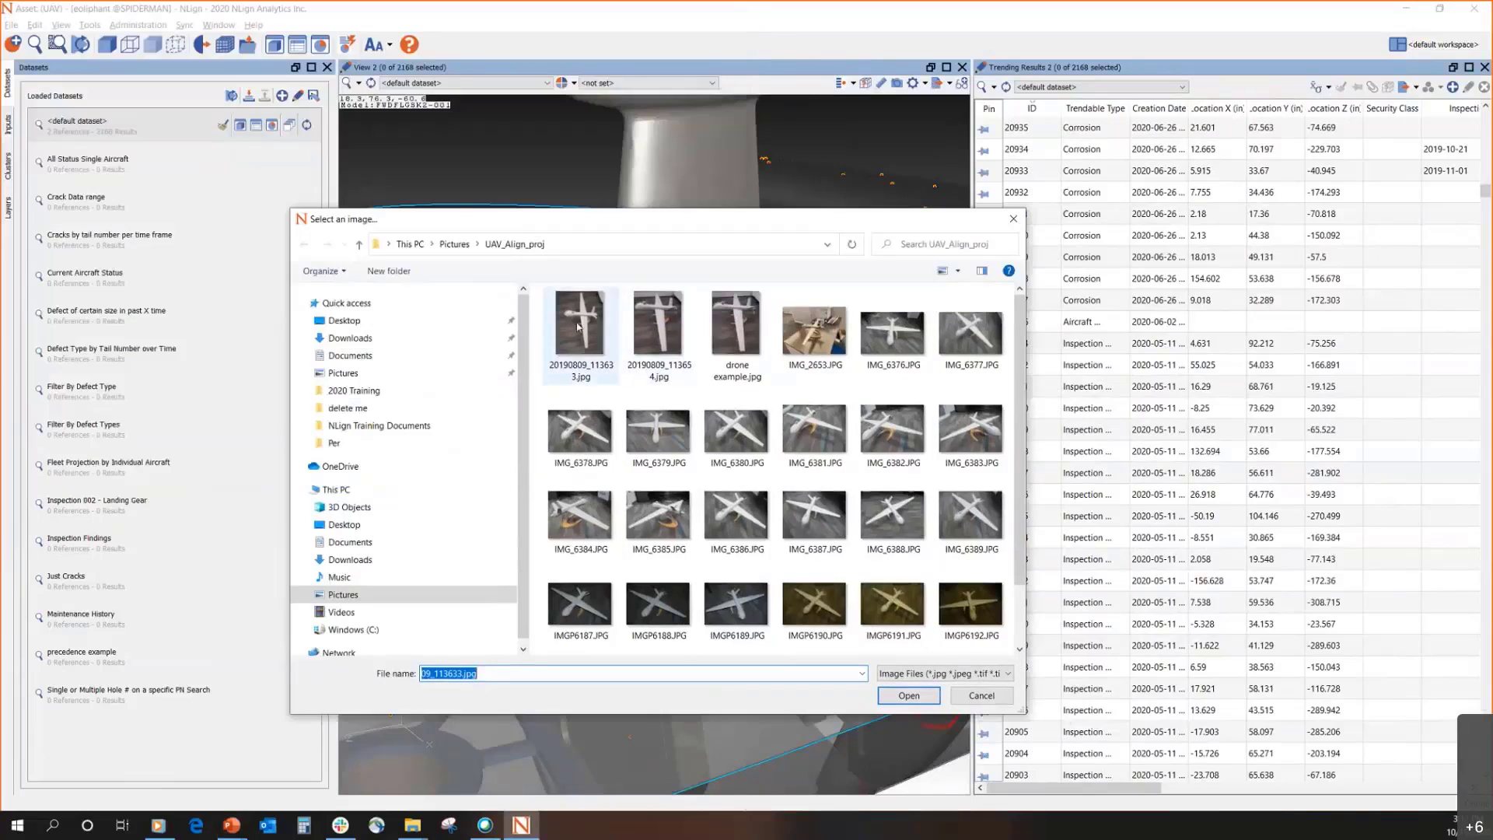
pyautogui.click(588, 335)
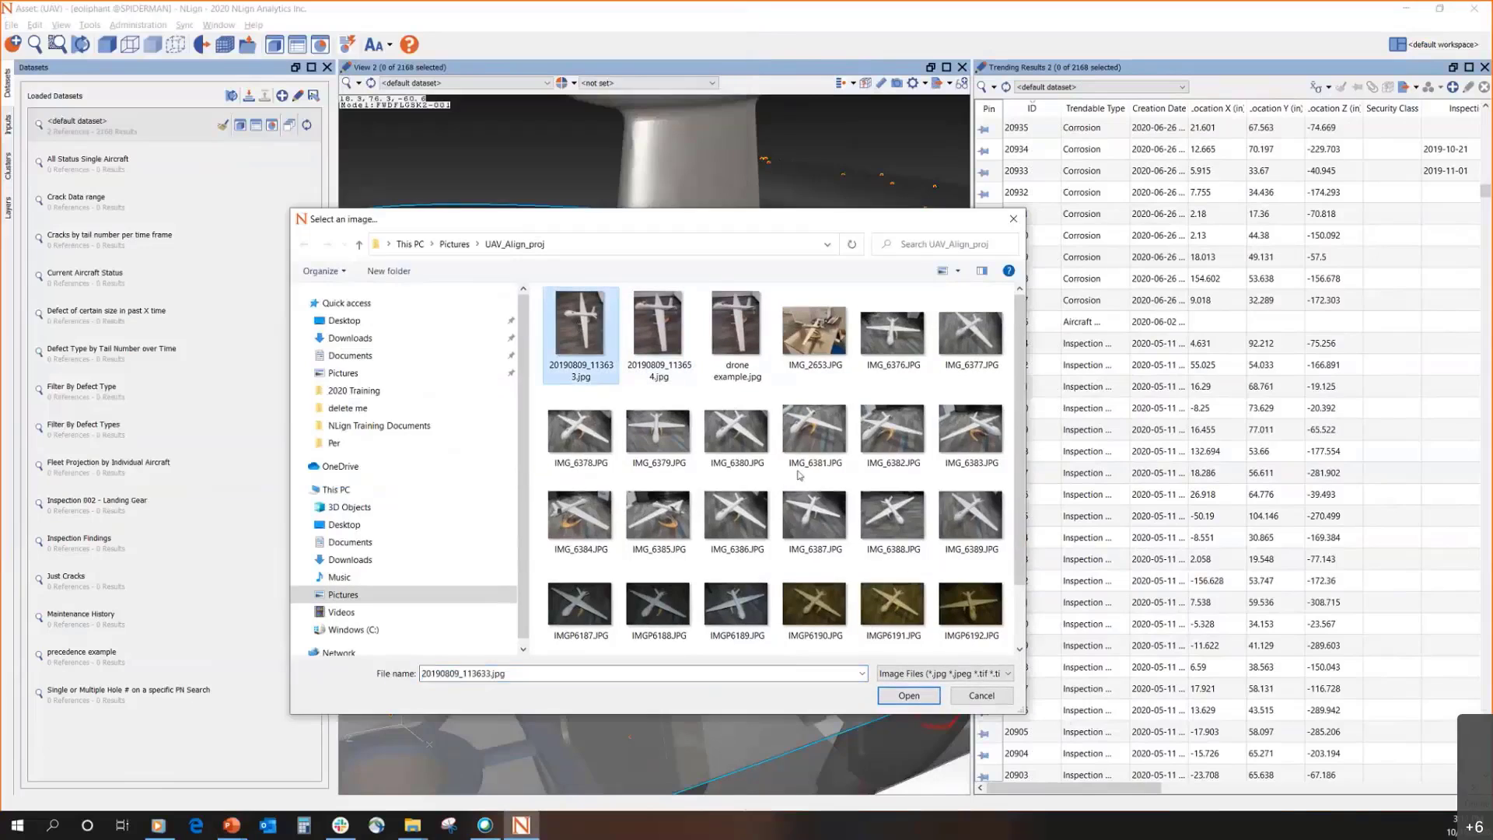
pyautogui.click(910, 696)
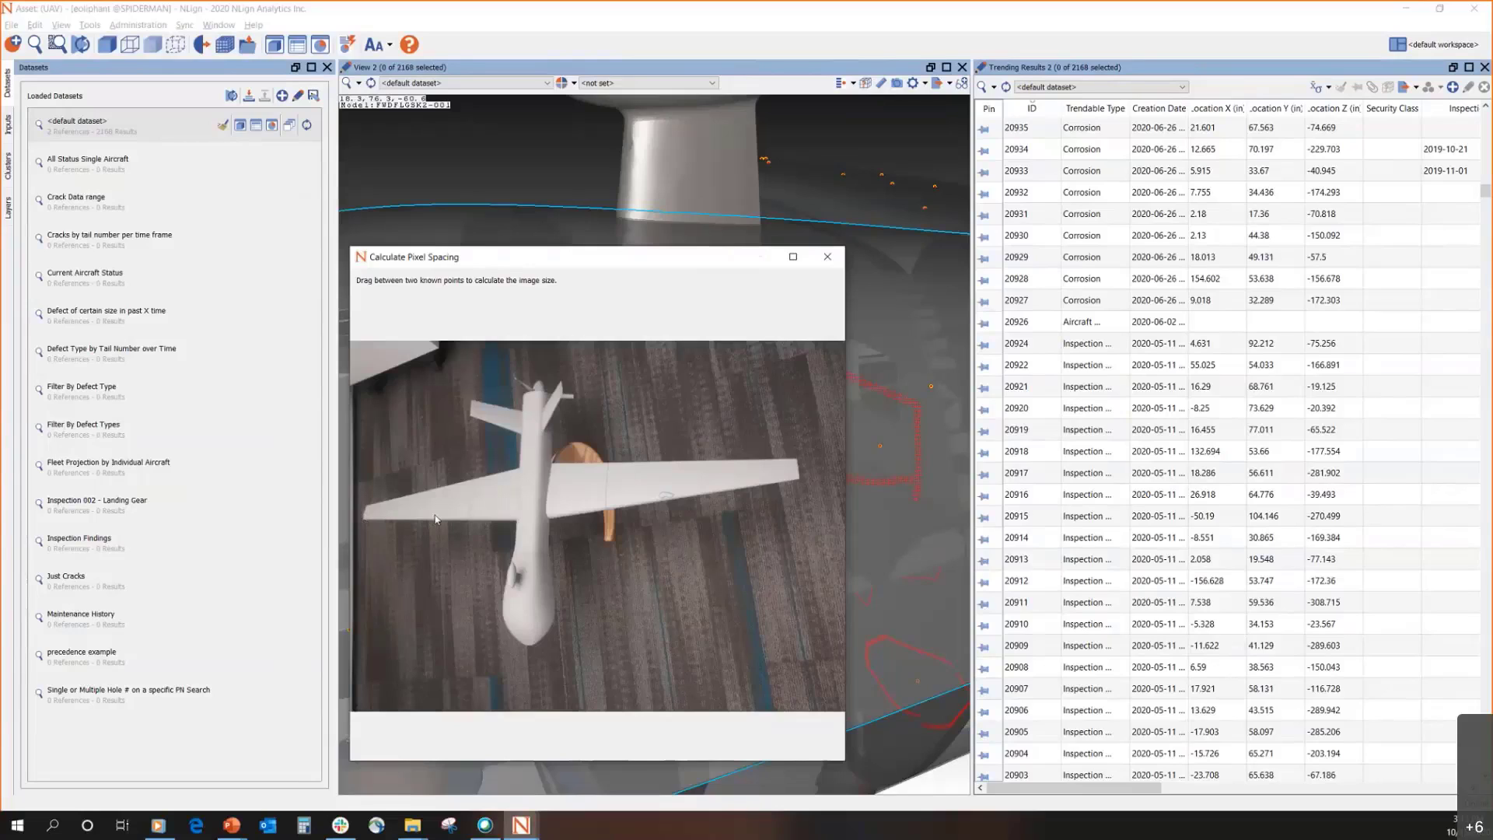
# Calibrate the image's pixel spacing by measuring from wingtip to wingtip and setting that distance to 32 inches
pyautogui.moveTo(364, 517); pyautogui.dragTo(799, 479)
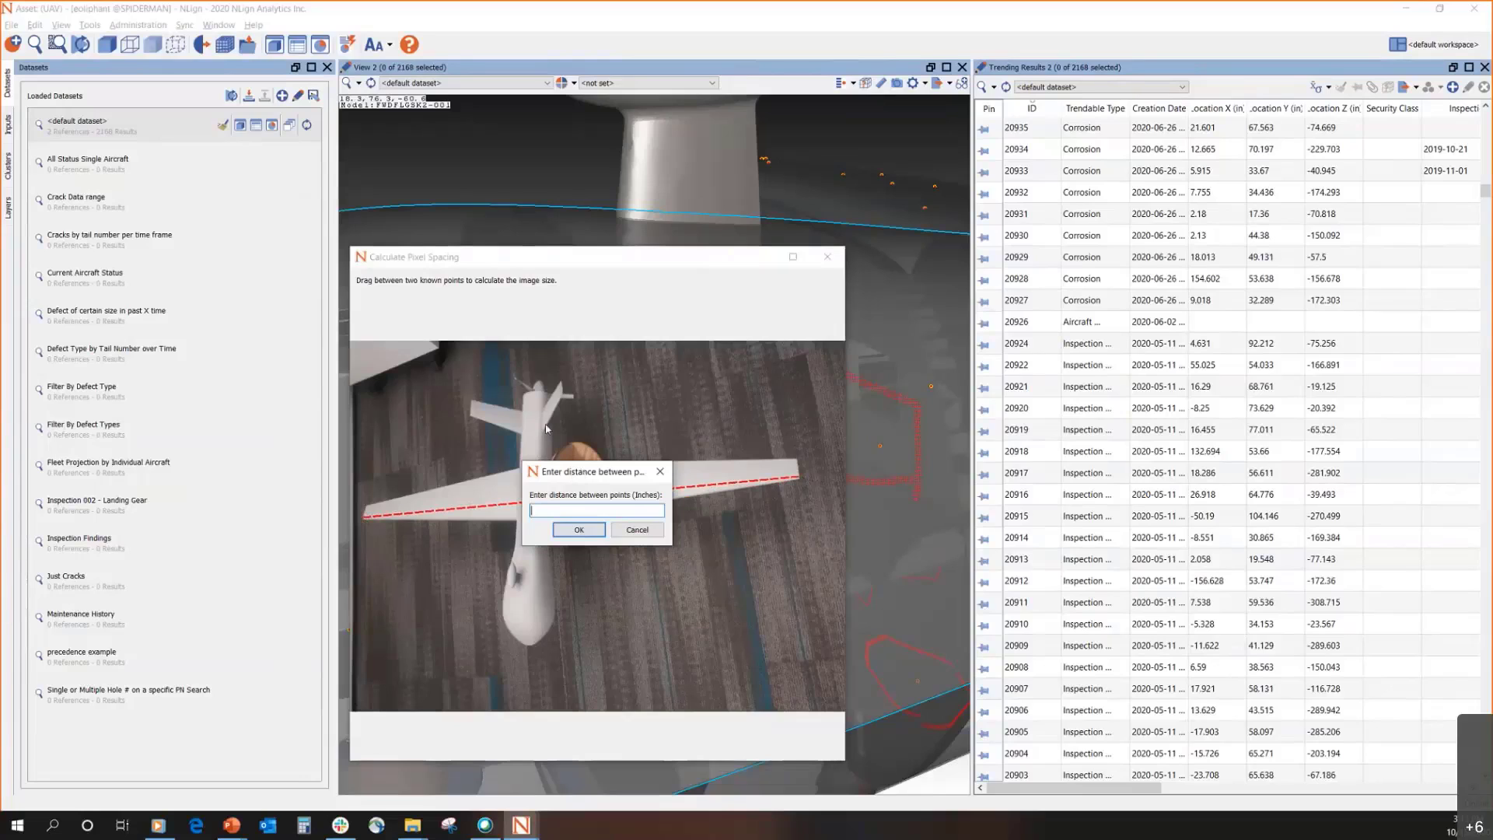
pyautogui.moveTo(591, 472); pyautogui.dragTo(606, 373)
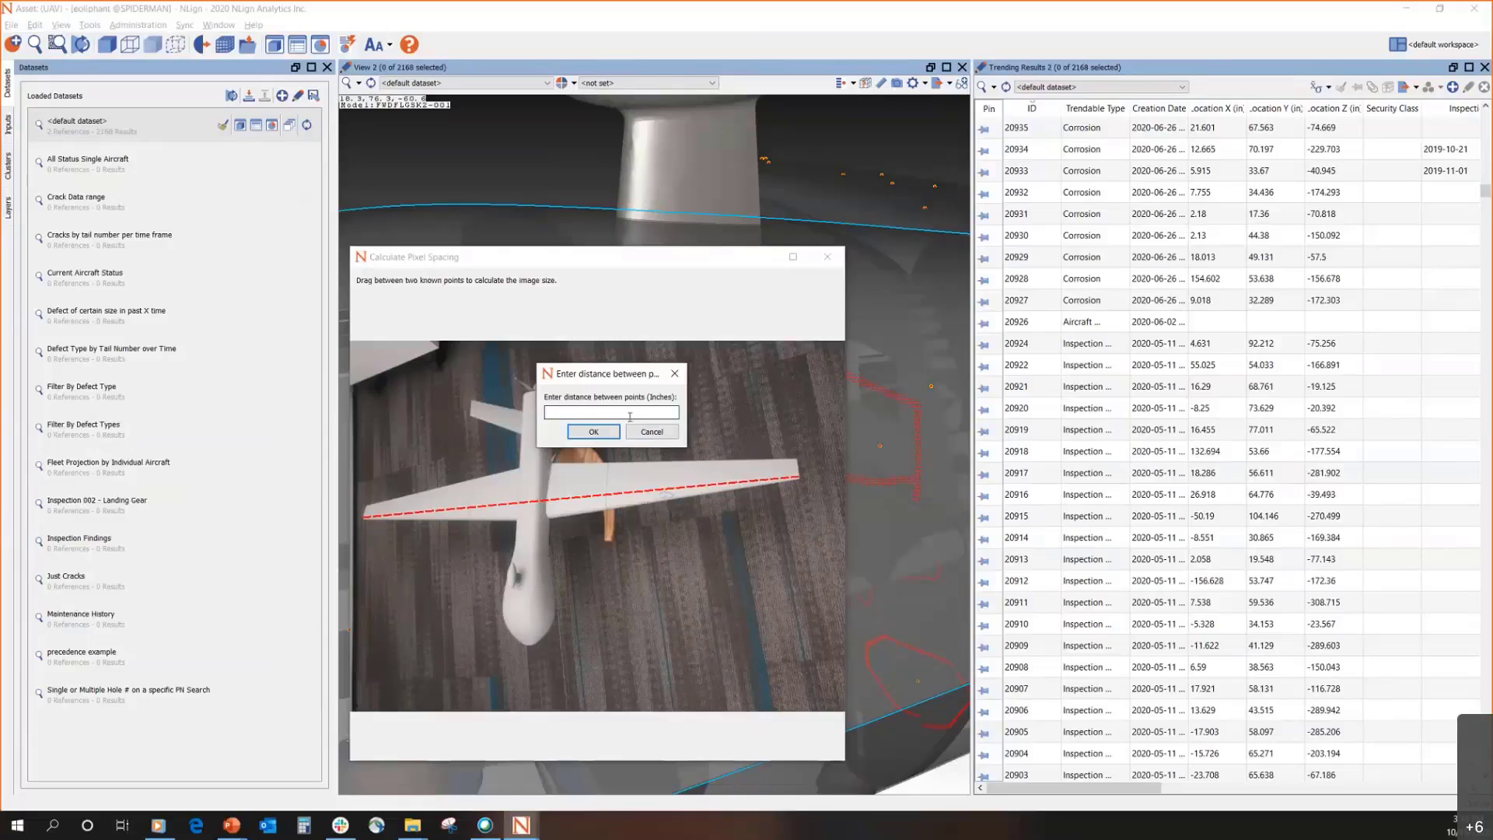
pyautogui.write('32')
pyautogui.click(593, 433)
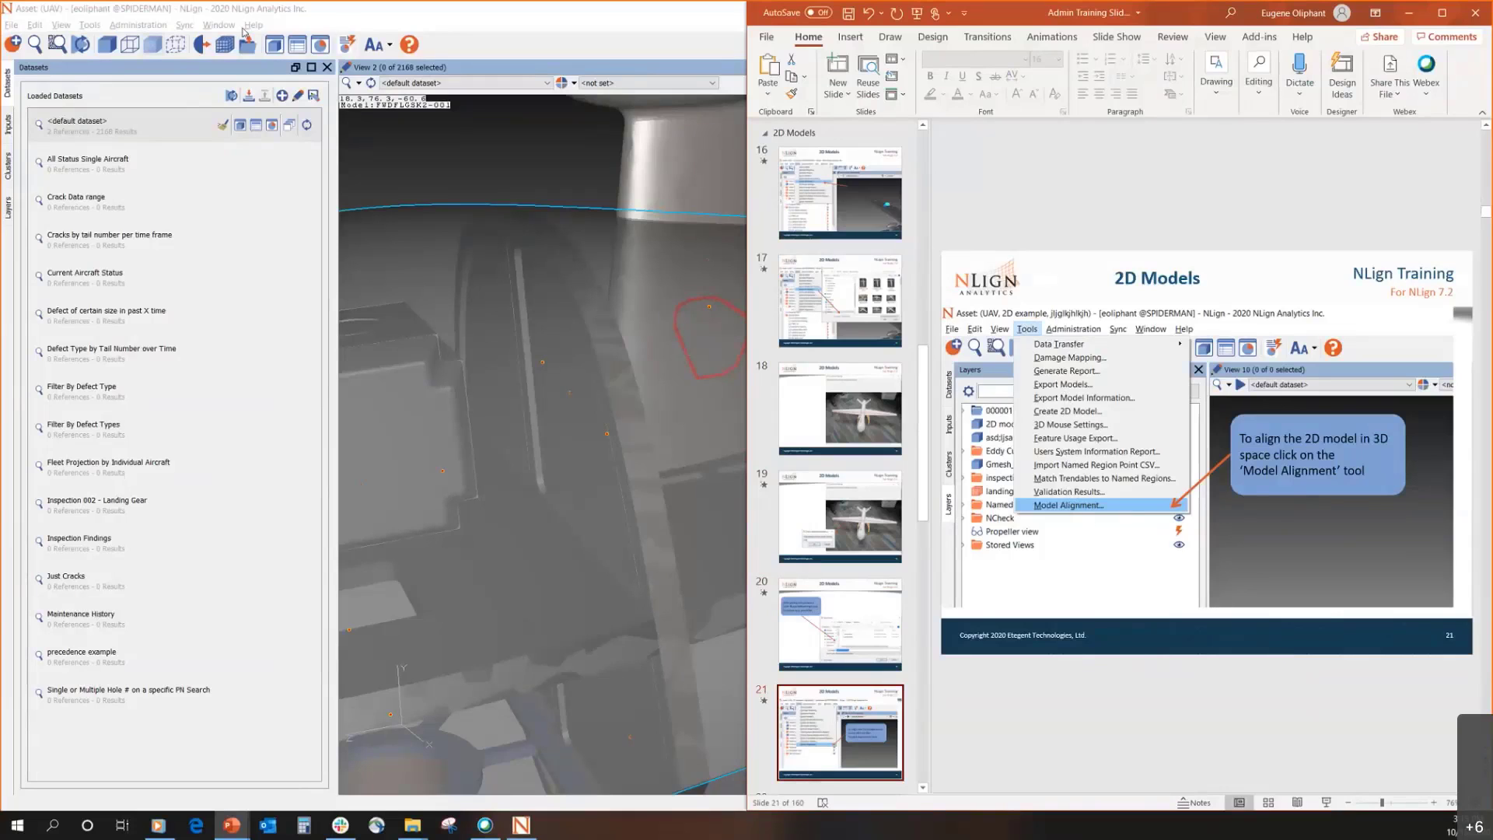
# Back in NLign, start Model Alignment and name the model to align 2D model example2
pyautogui.click(294, 25)
pyautogui.click(90, 25)
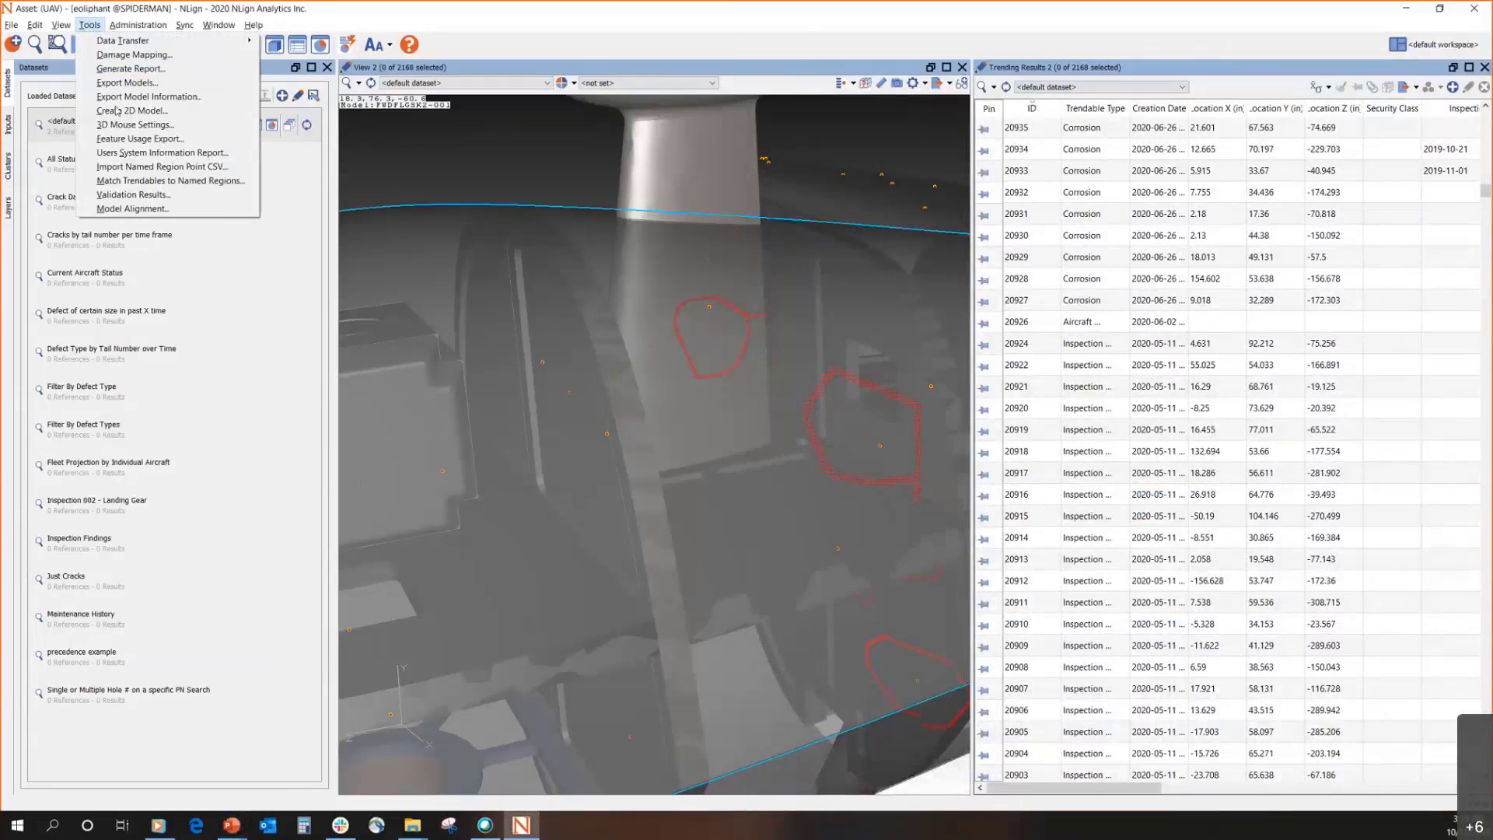
pyautogui.click(152, 212)
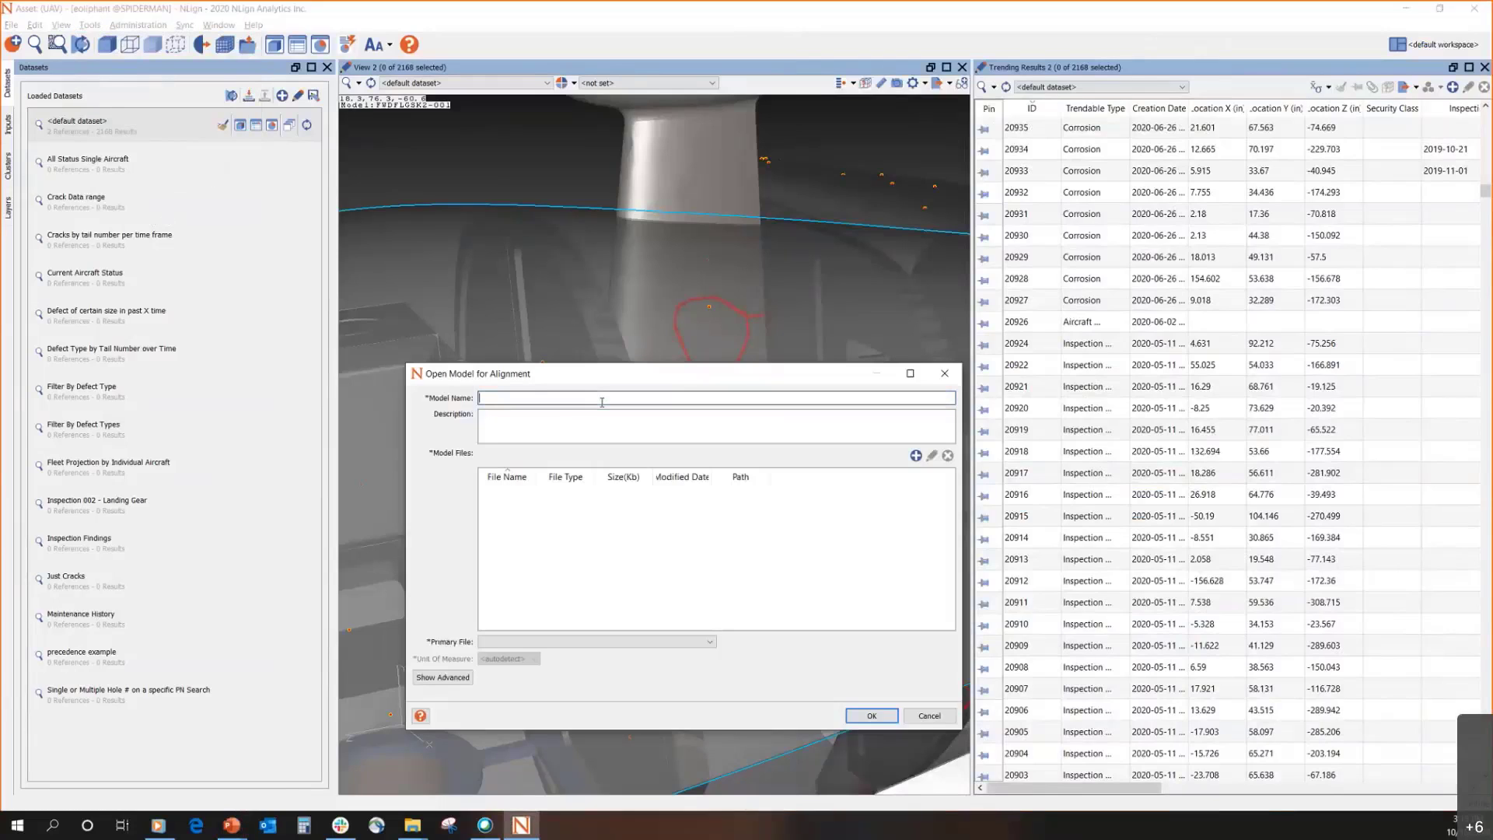
pyautogui.write('2D model example2')
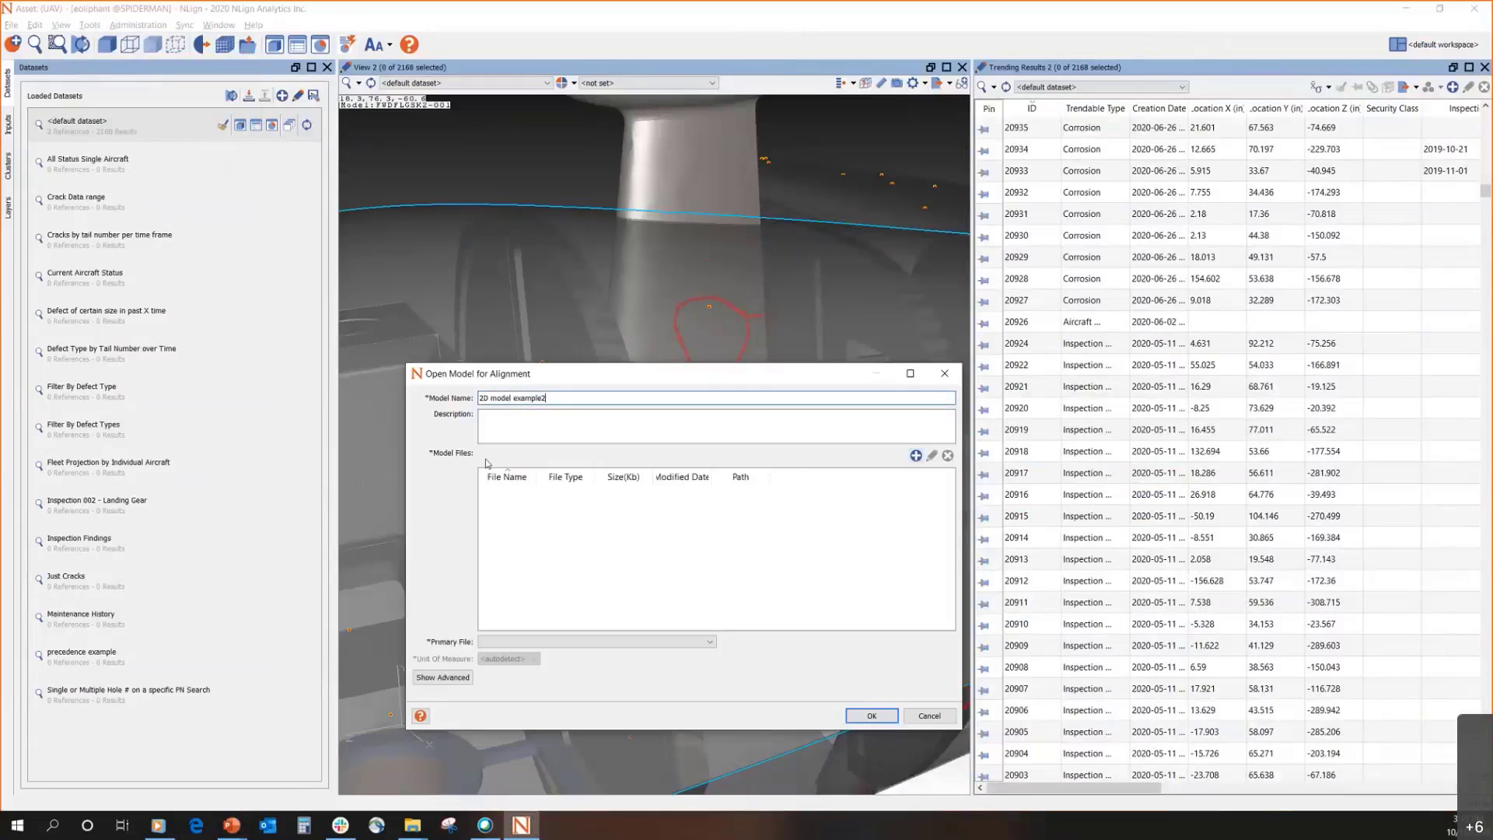
# Add example 2D model.nmdl and example 2D model.jpg from the delete me folder as the model files
pyautogui.click(916, 456)
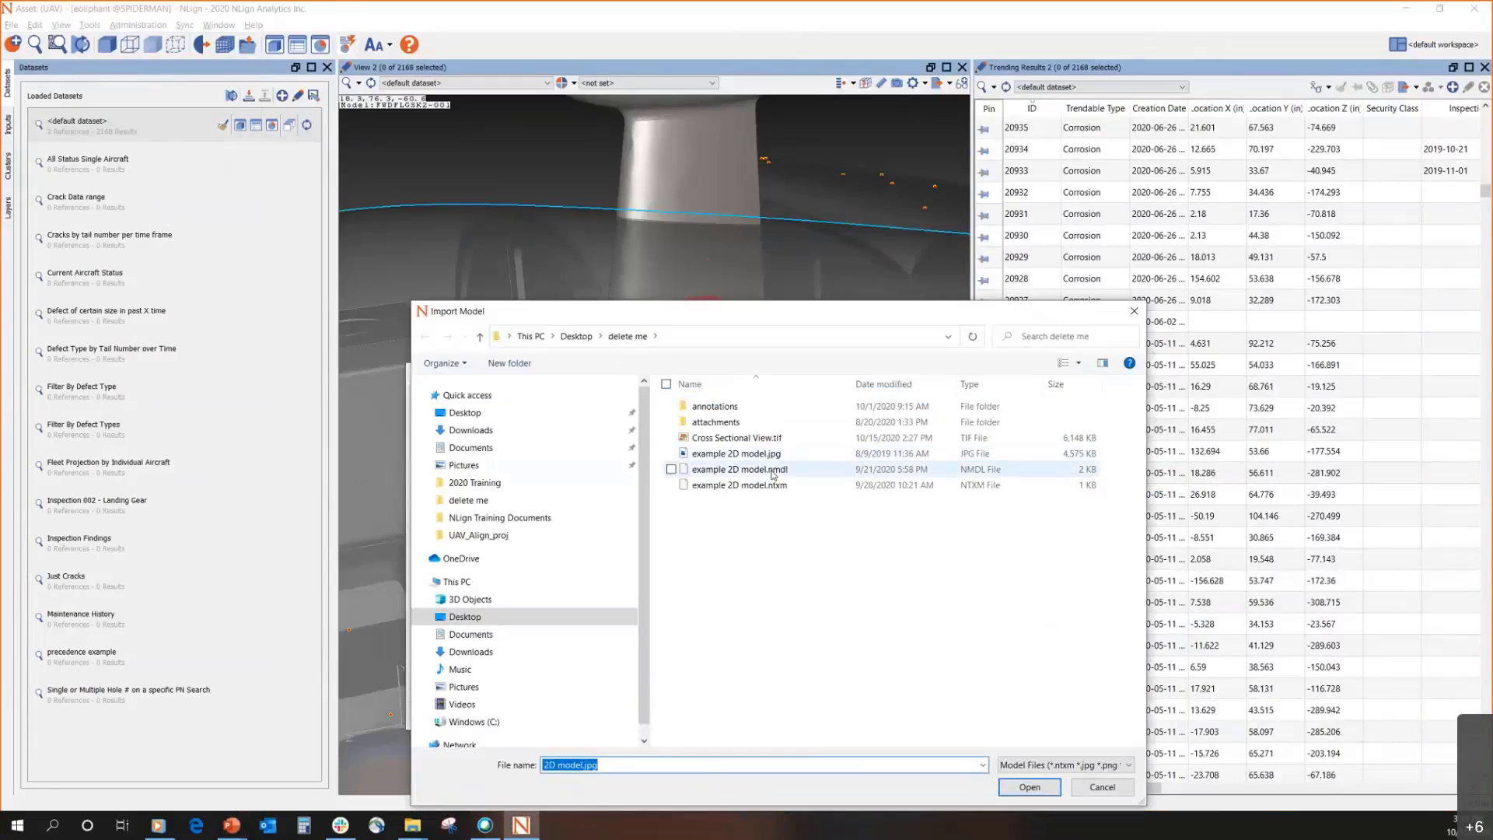
pyautogui.click(751, 470)
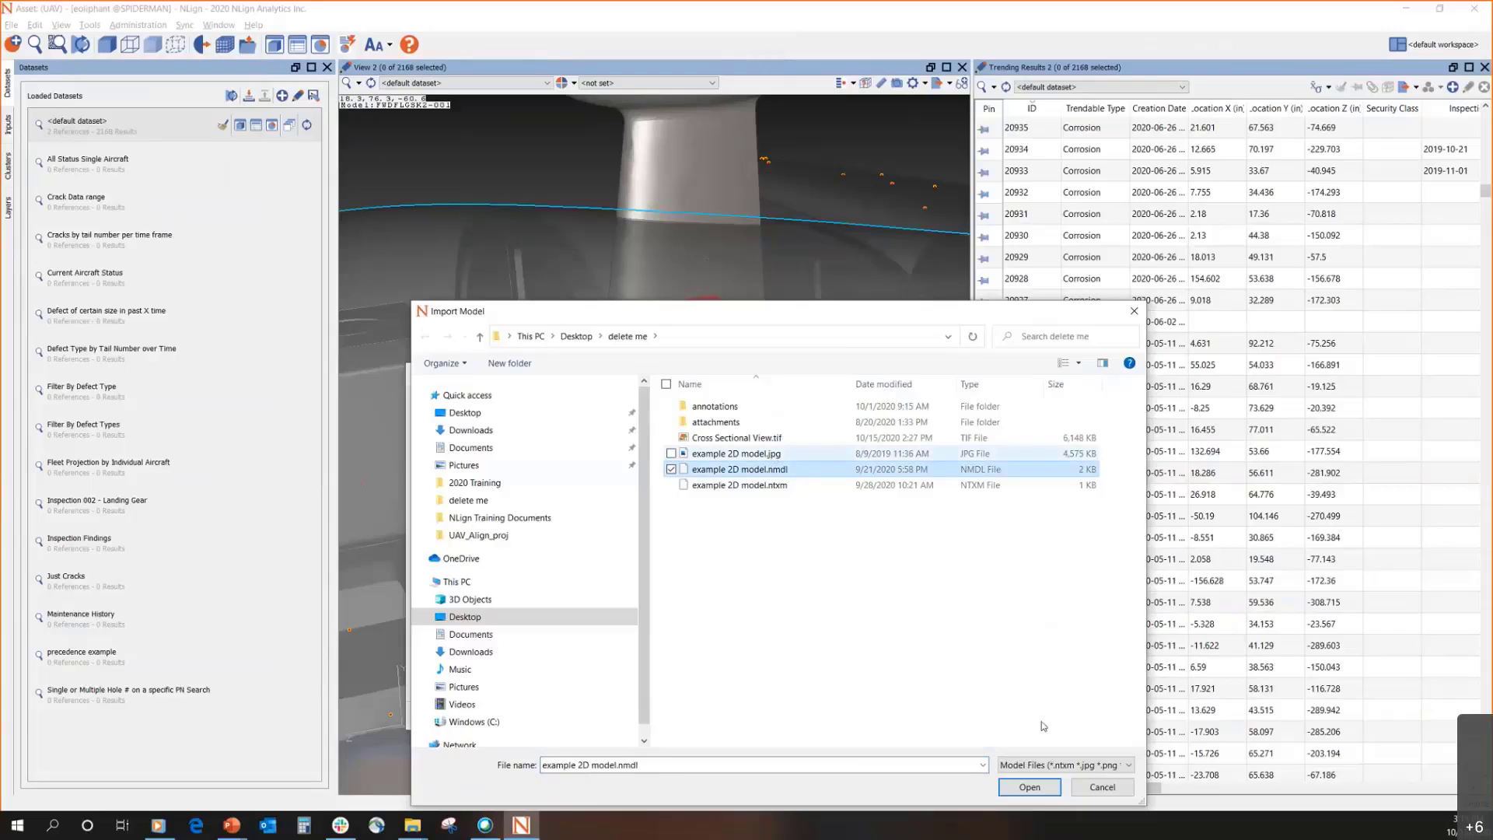
pyautogui.keyDown('ctrl'); pyautogui.click(774, 459); pyautogui.keyUp('ctrl')
pyautogui.click(1030, 787)
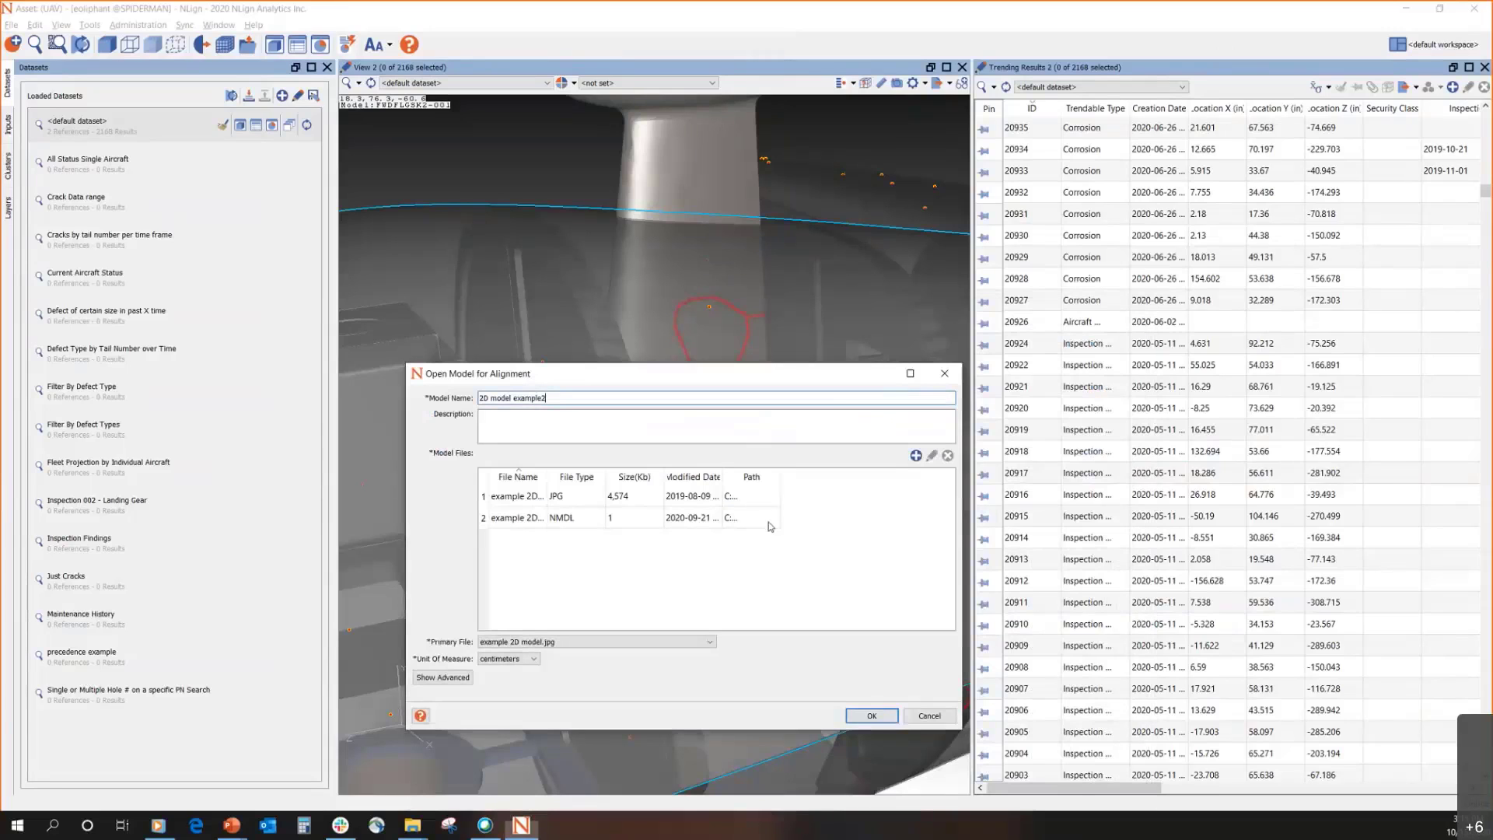
# Make example 2D model.nmdl the primary file and load the model for alignment with its multiple files
pyautogui.click(602, 643)
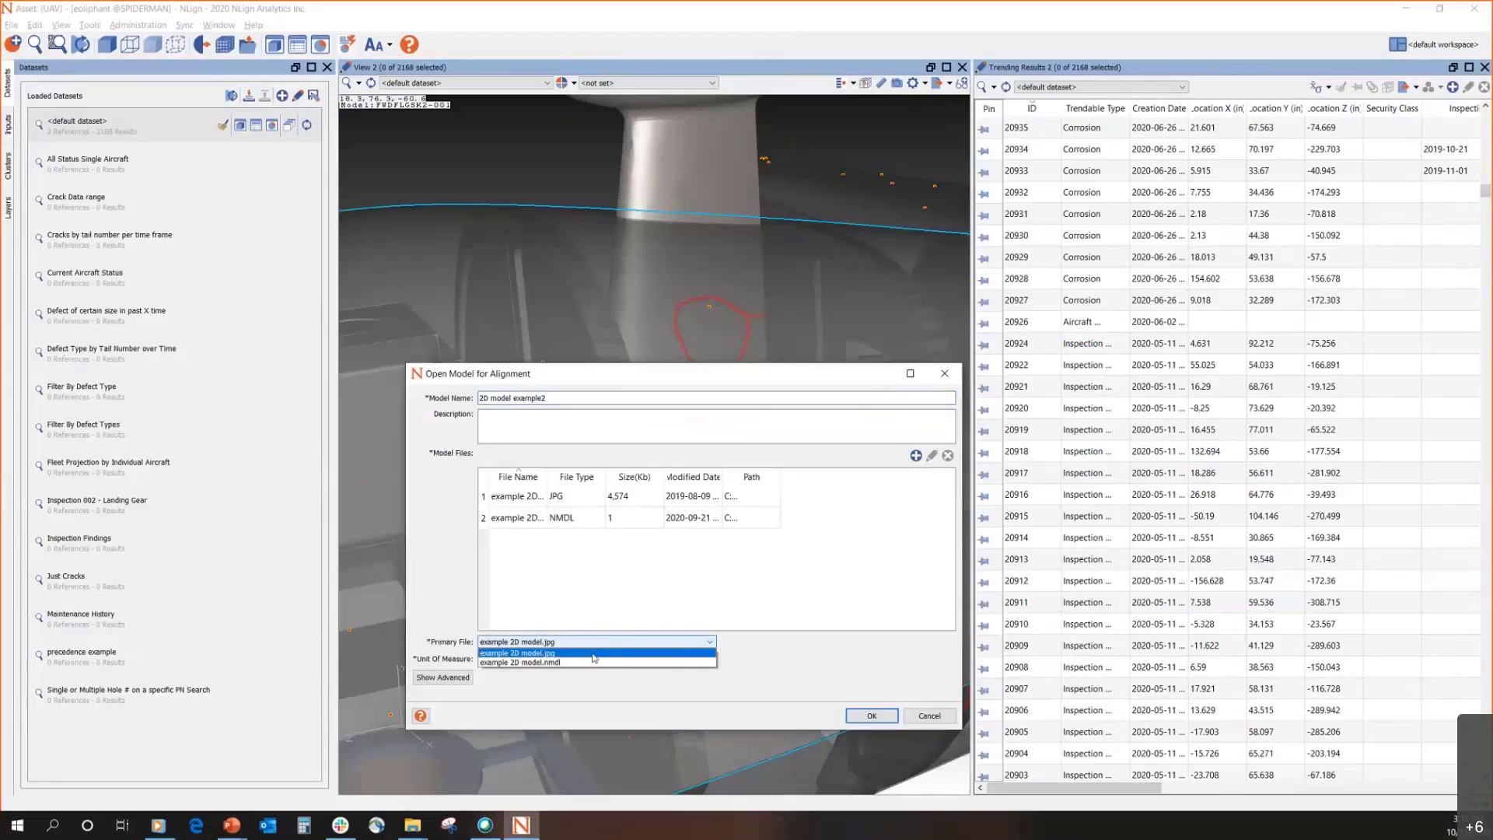
pyautogui.click(583, 664)
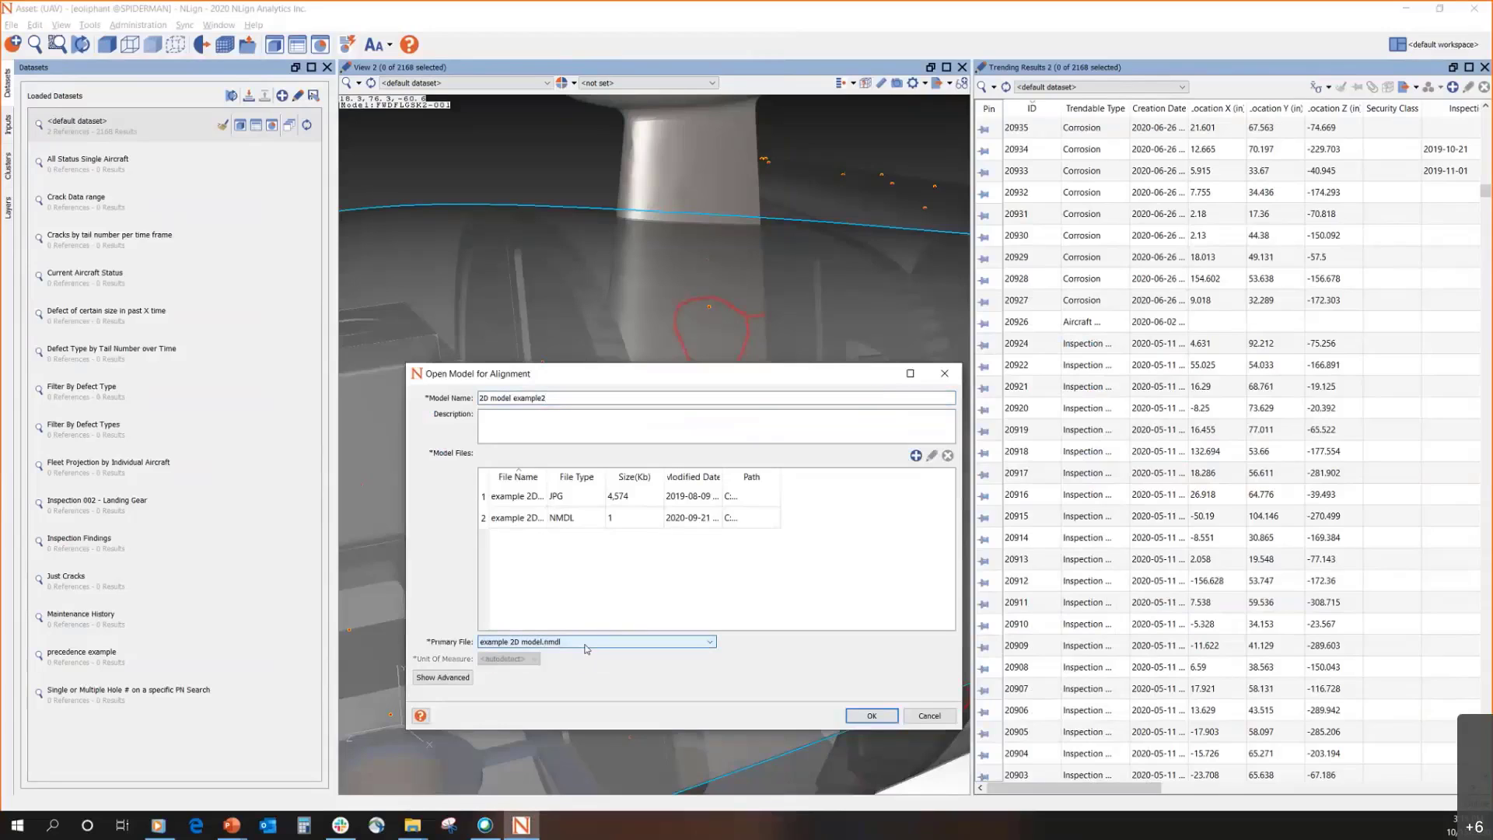
pyautogui.click(872, 716)
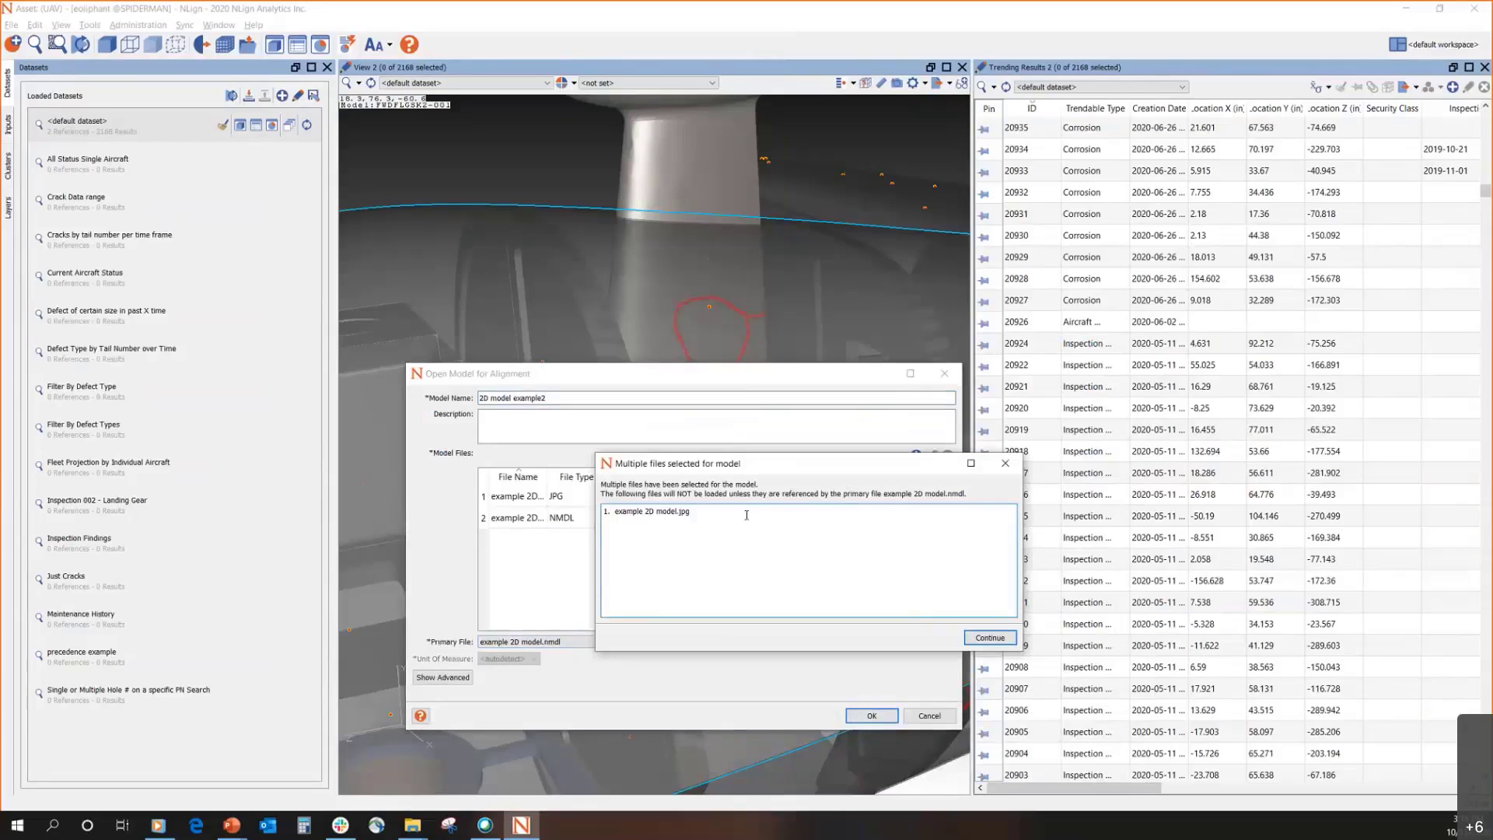
pyautogui.click(987, 640)
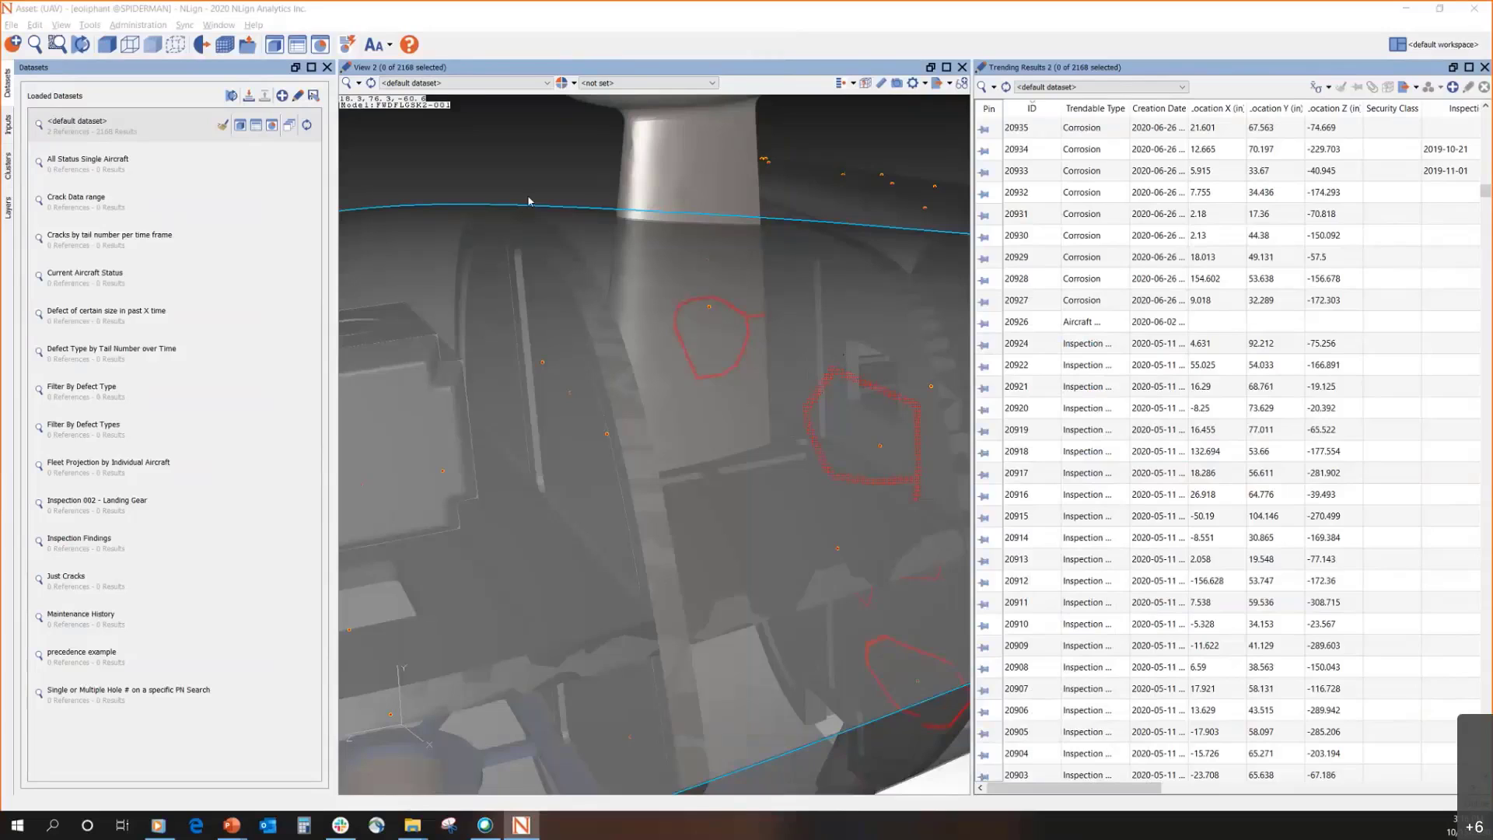
# Reposition and enlarge the Model Alignment Tool window
pyautogui.click(862, 81)
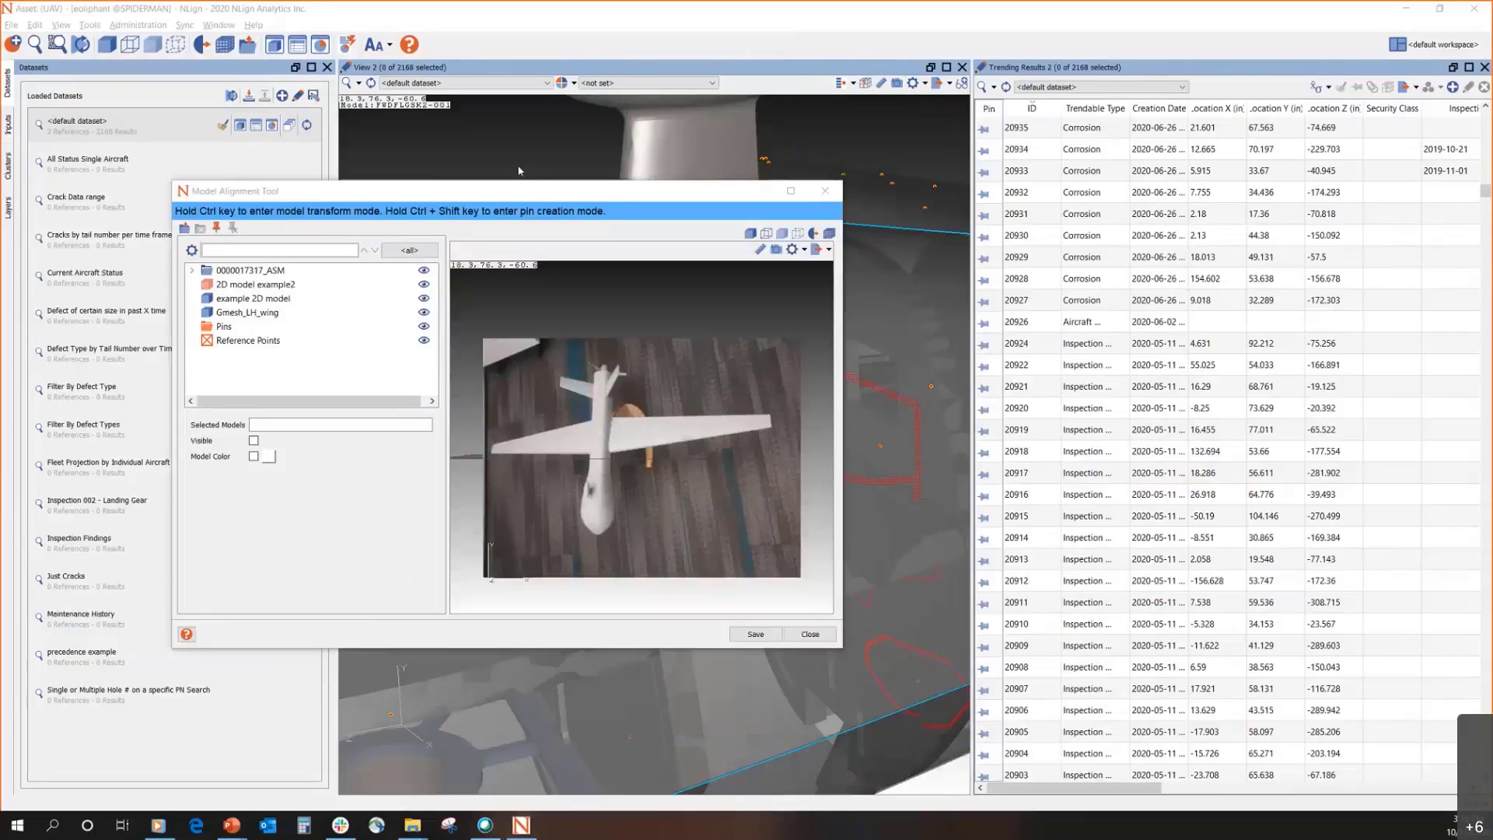
pyautogui.moveTo(234, 201); pyautogui.dragTo(202, 158)
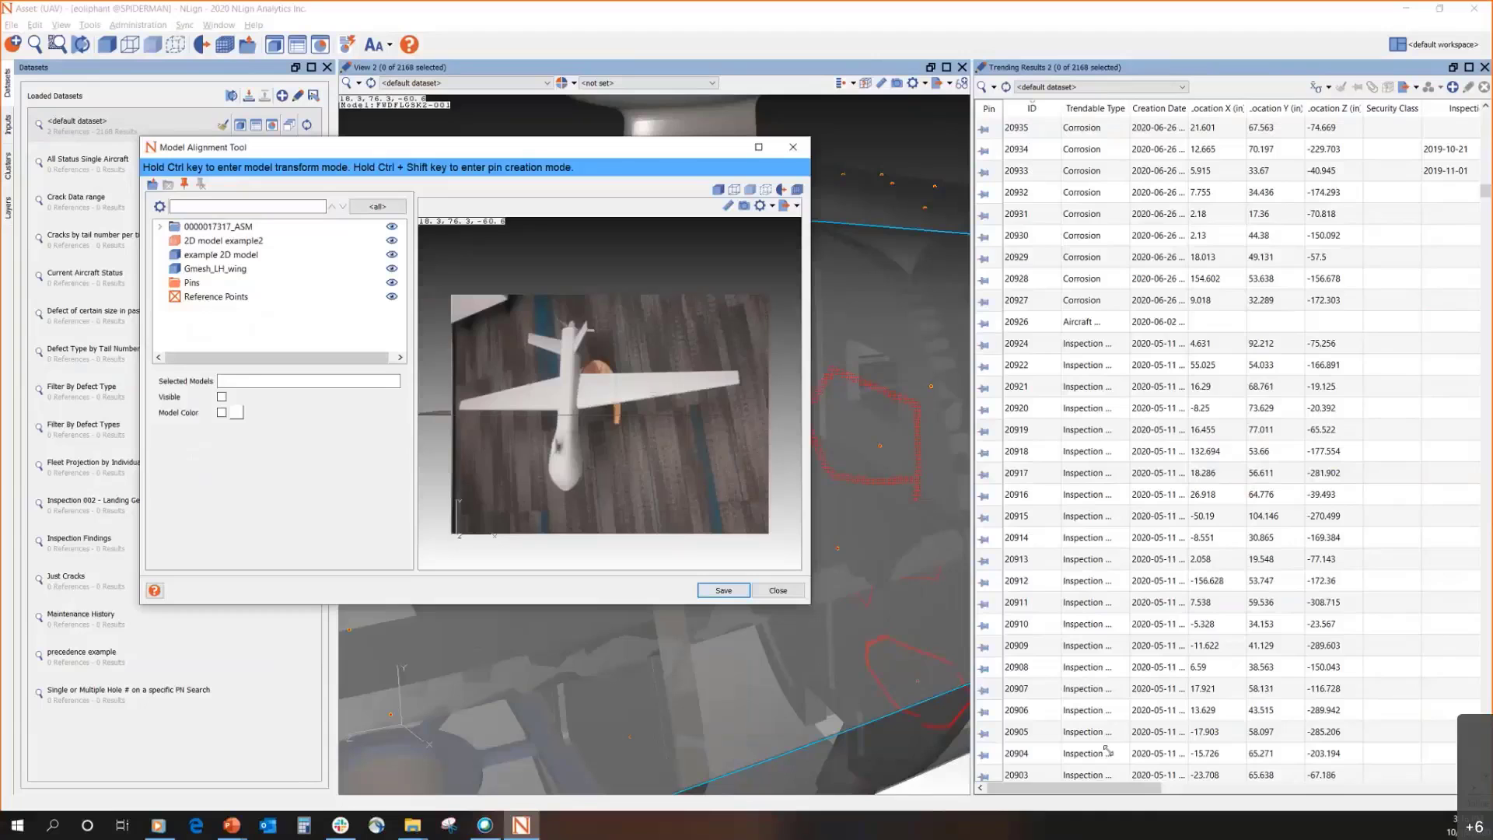
pyautogui.moveTo(809, 604); pyautogui.dragTo(1106, 748)
# Hide the existing example 2D model and select 2D model example2 for alignment
pyautogui.moveTo(803, 325); pyautogui.dragTo(815, 469)
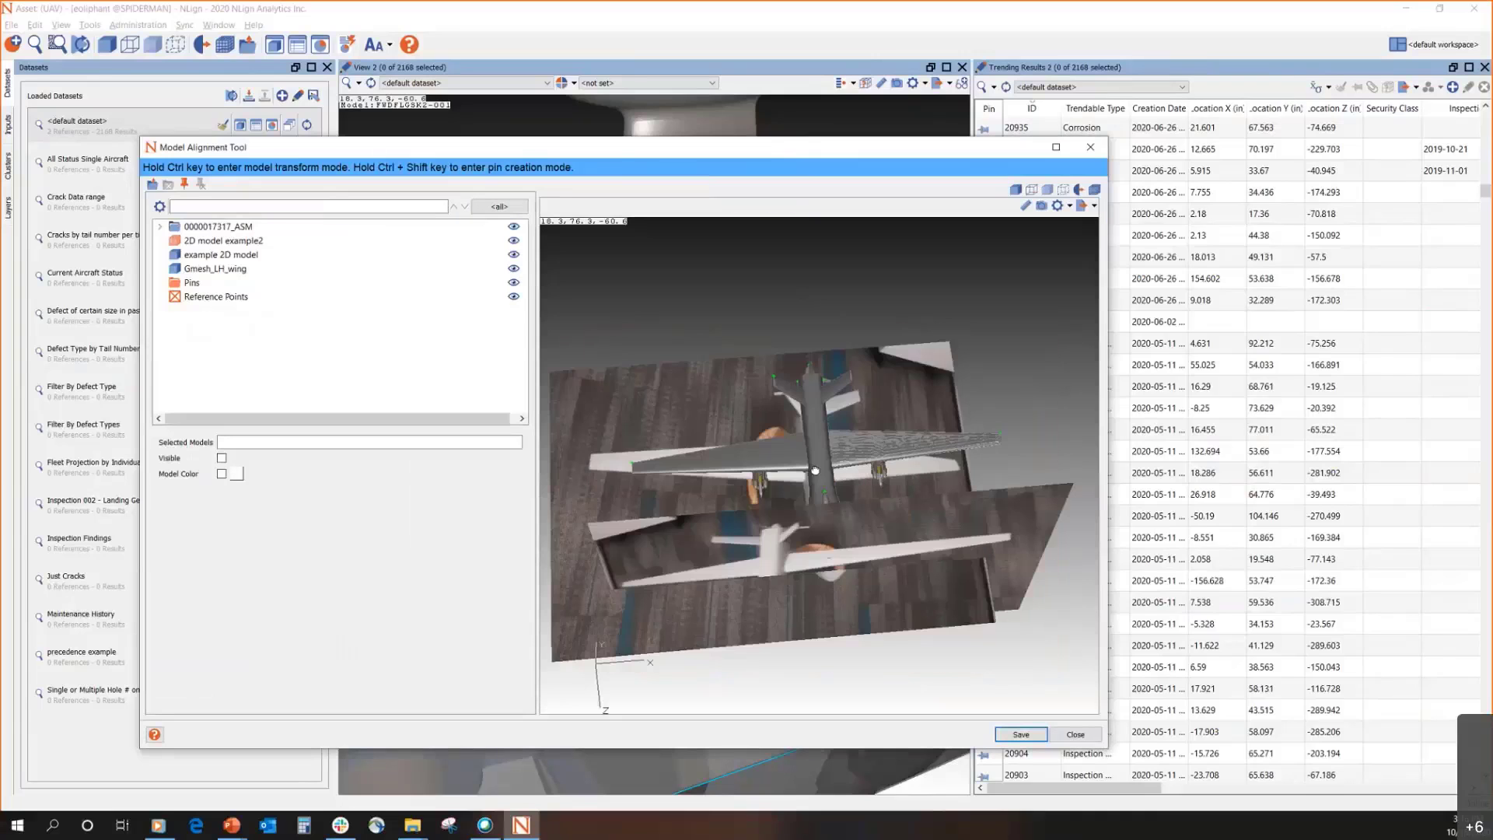
pyautogui.click(643, 410)
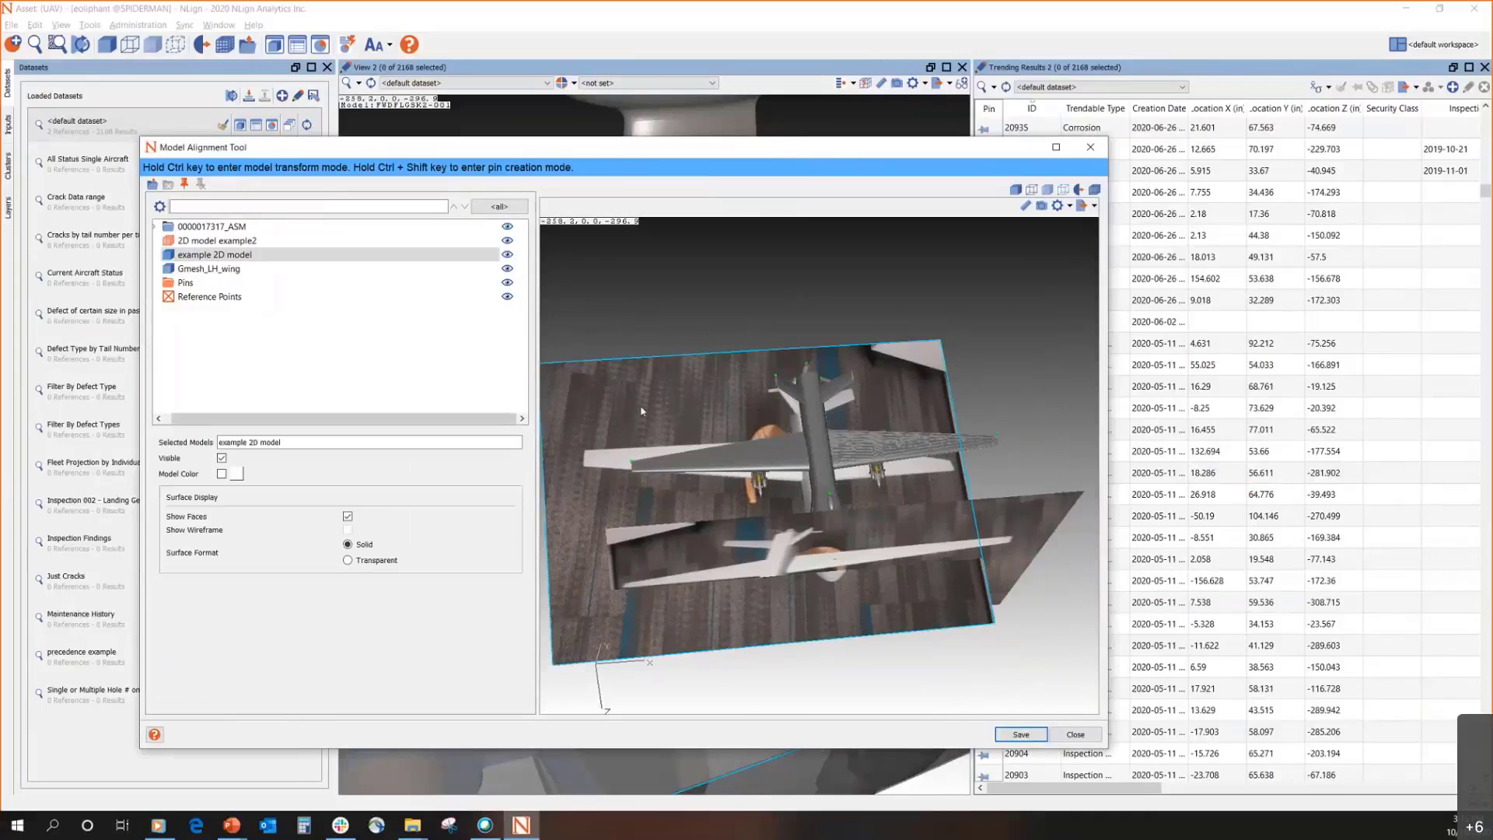
pyautogui.click(507, 254)
pyautogui.moveTo(655, 265); pyautogui.dragTo(932, 481)
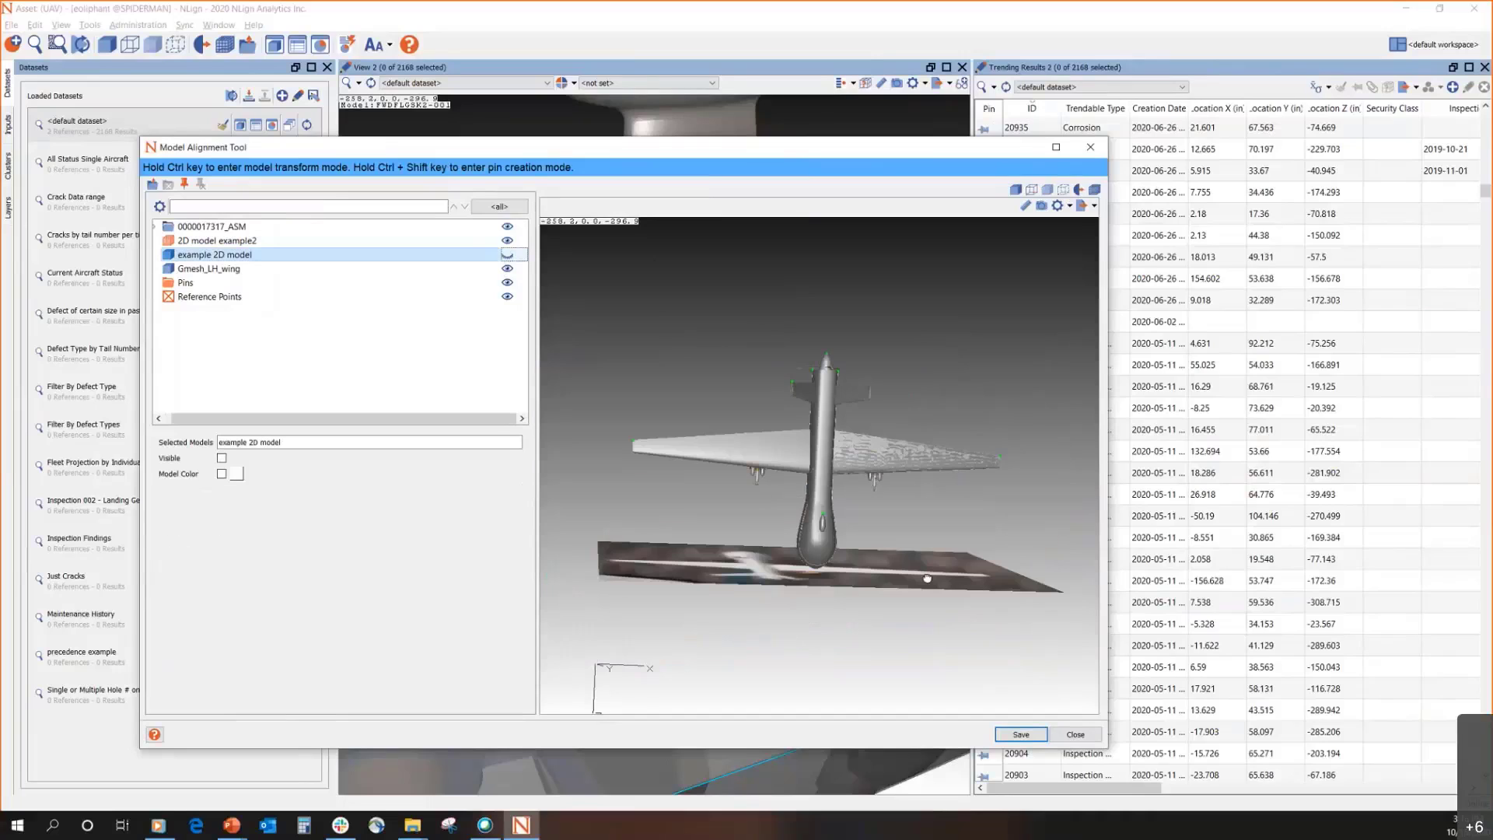
pyautogui.moveTo(927, 578); pyautogui.dragTo(661, 510)
pyautogui.click(661, 510)
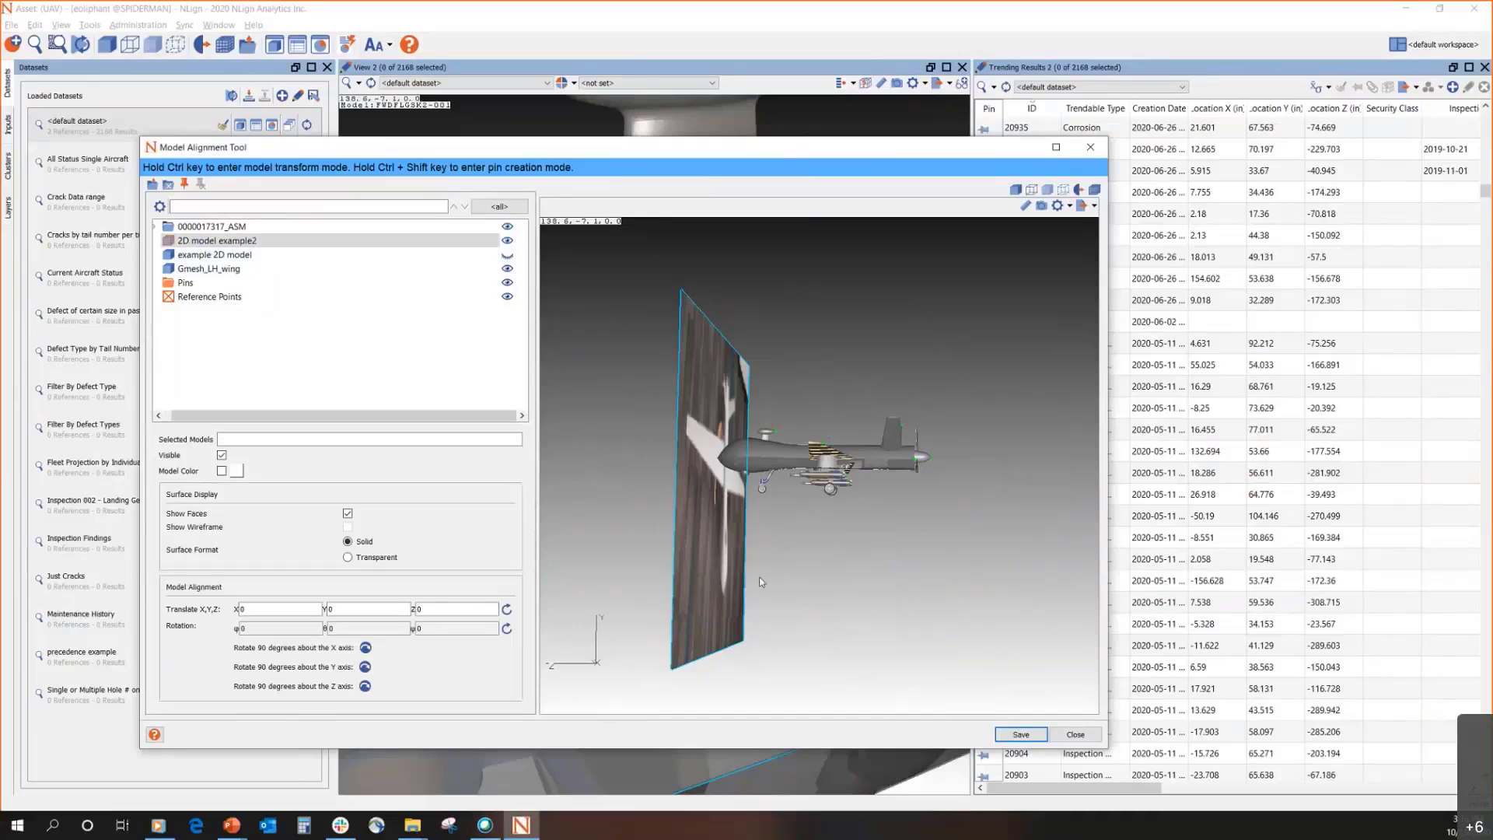
# Cycle through the standard view orientations to examine how the image plane sits relative to the 3D aircraft
pyautogui.click(1047, 213)
pyautogui.click(1042, 207)
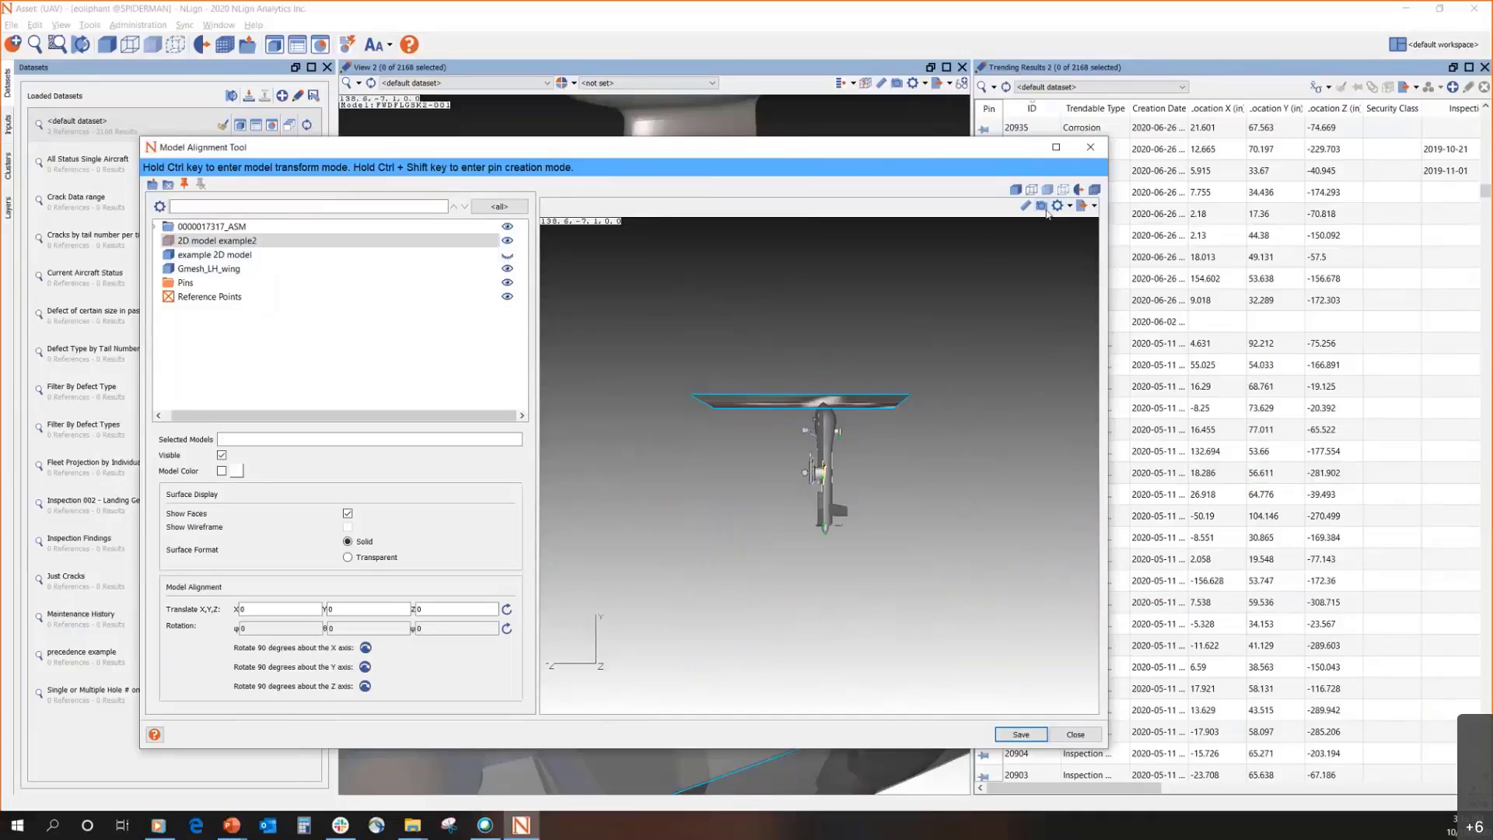
pyautogui.click(1047, 211)
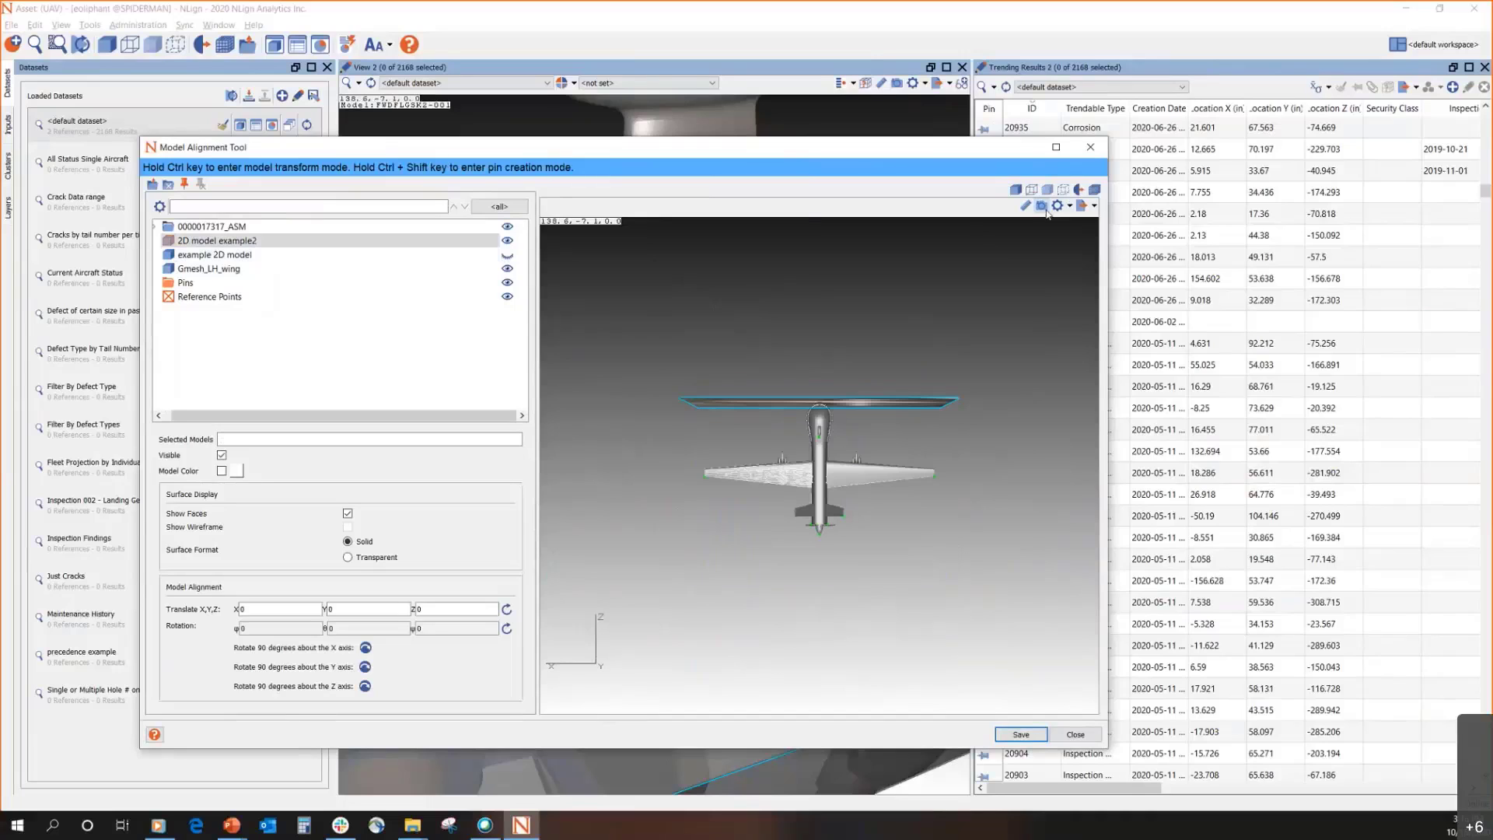
pyautogui.click(1047, 211)
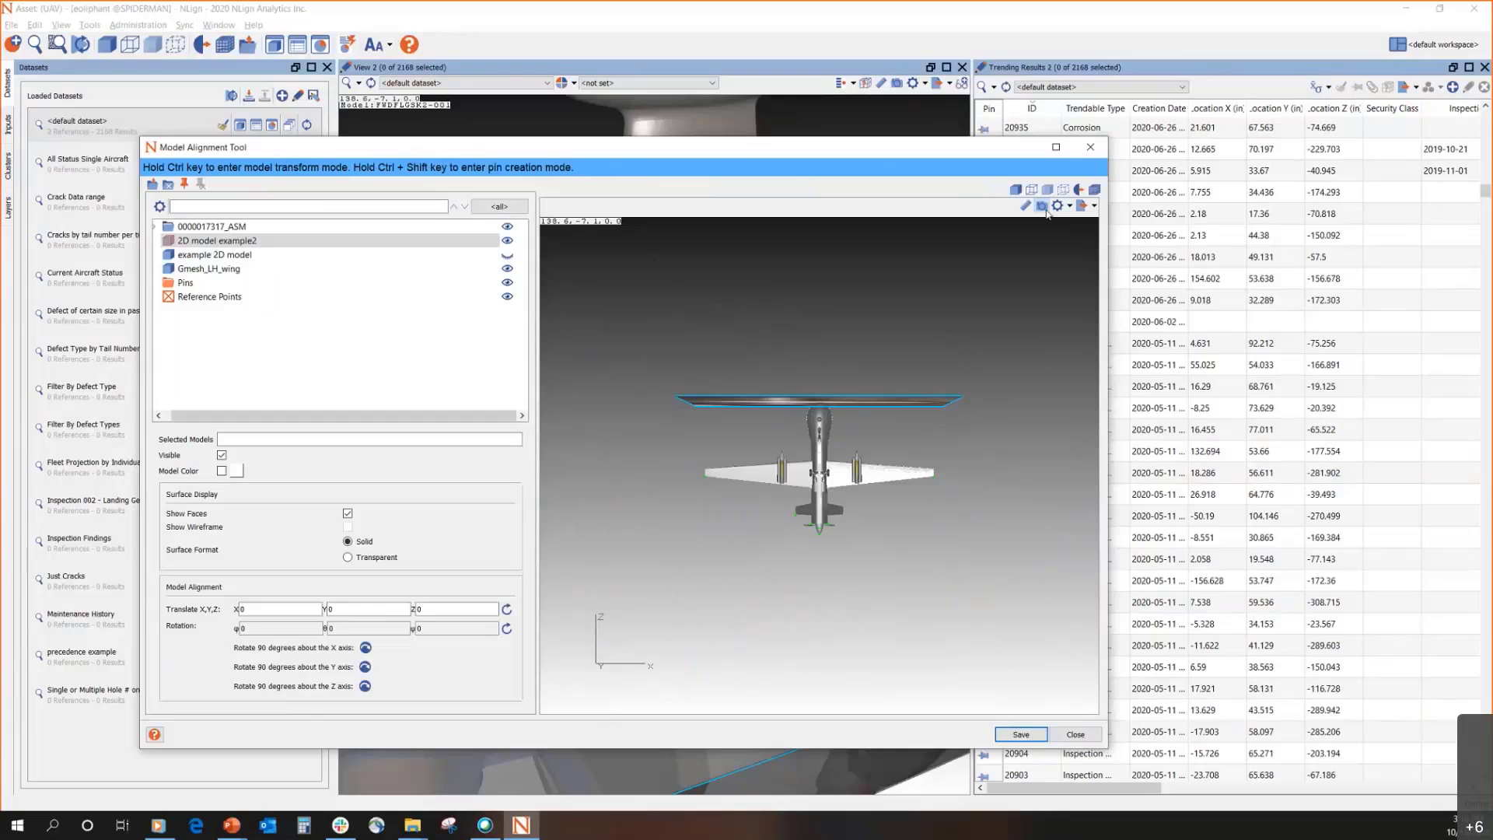
pyautogui.click(1047, 211)
pyautogui.click(1047, 211)
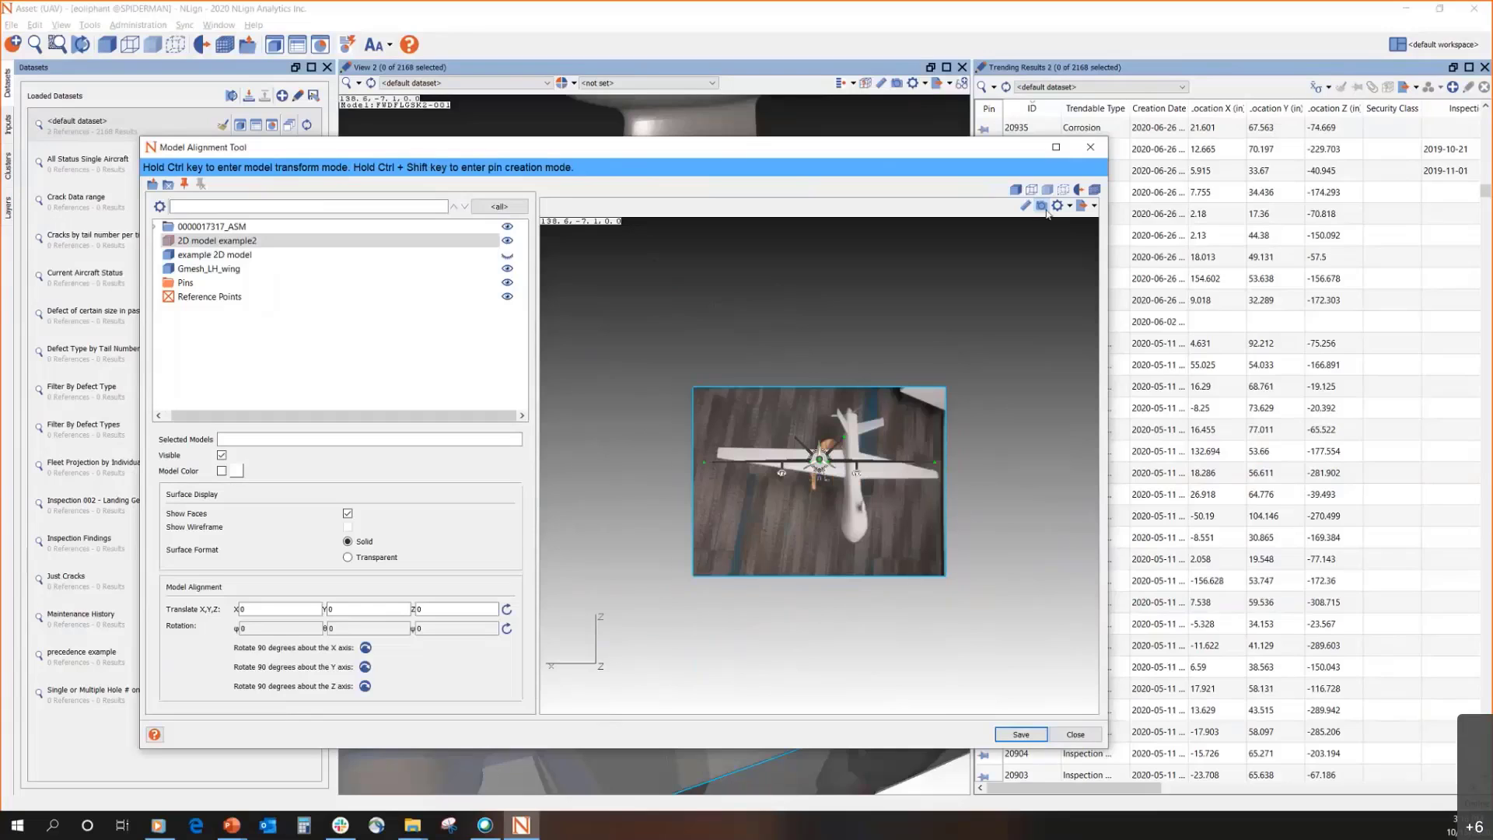
pyautogui.click(1047, 211)
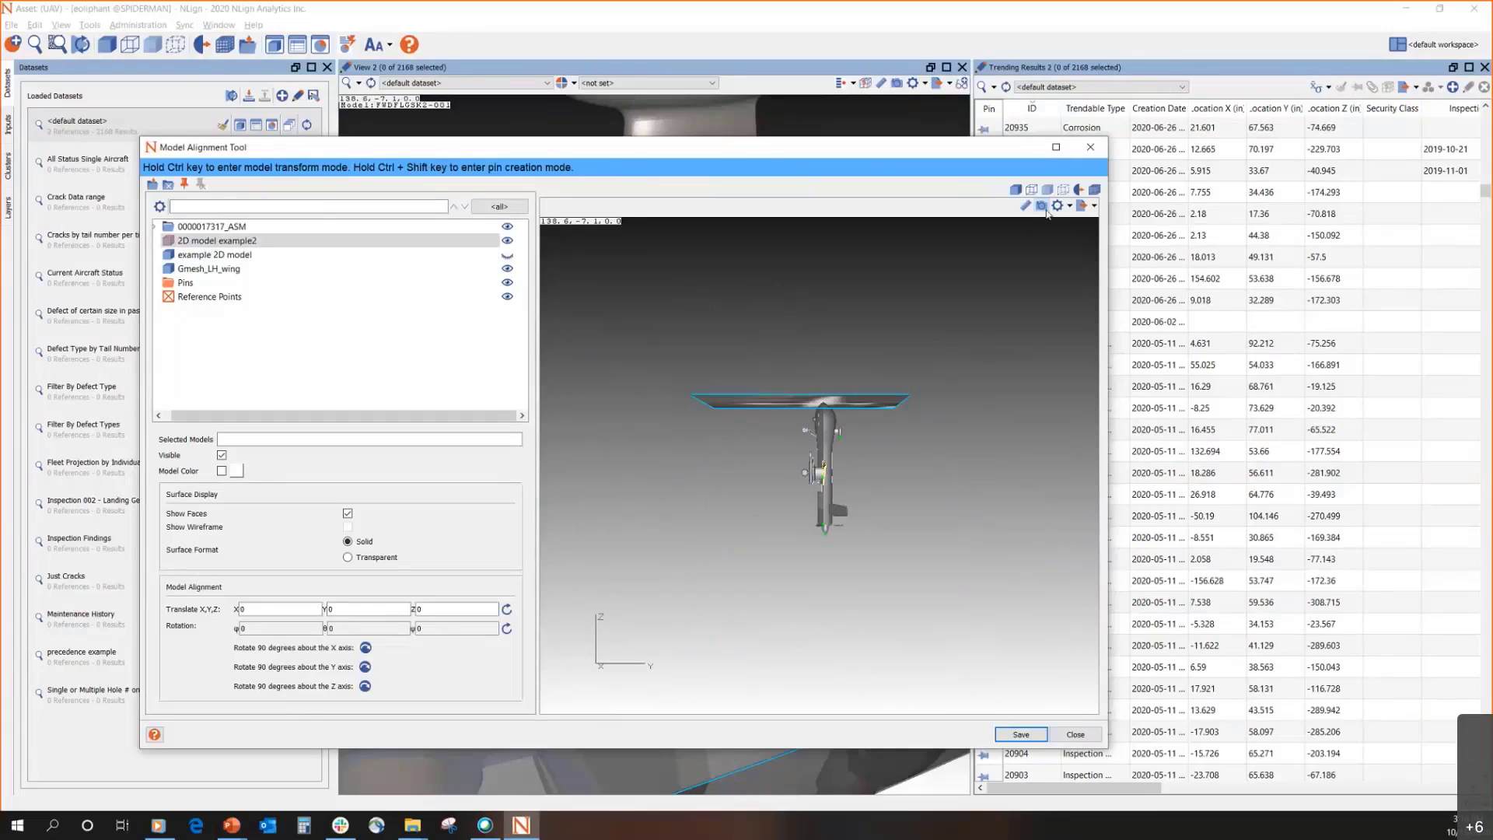
pyautogui.click(1047, 211)
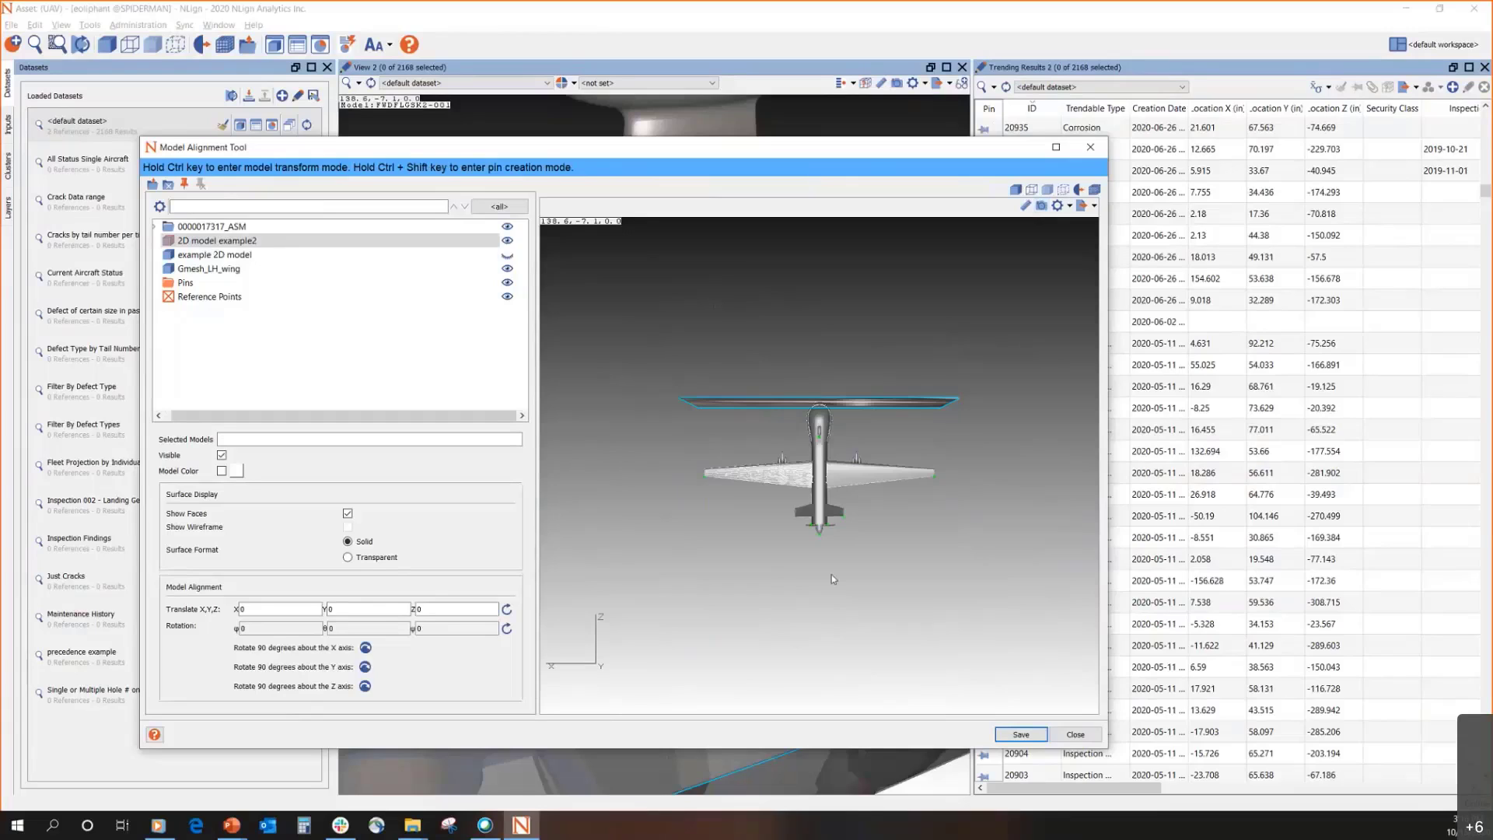
# Rotate 2D model example2 by 90 degrees about the X axis
pyautogui.moveTo(718, 577); pyautogui.dragTo(757, 387)
pyautogui.click(757, 387)
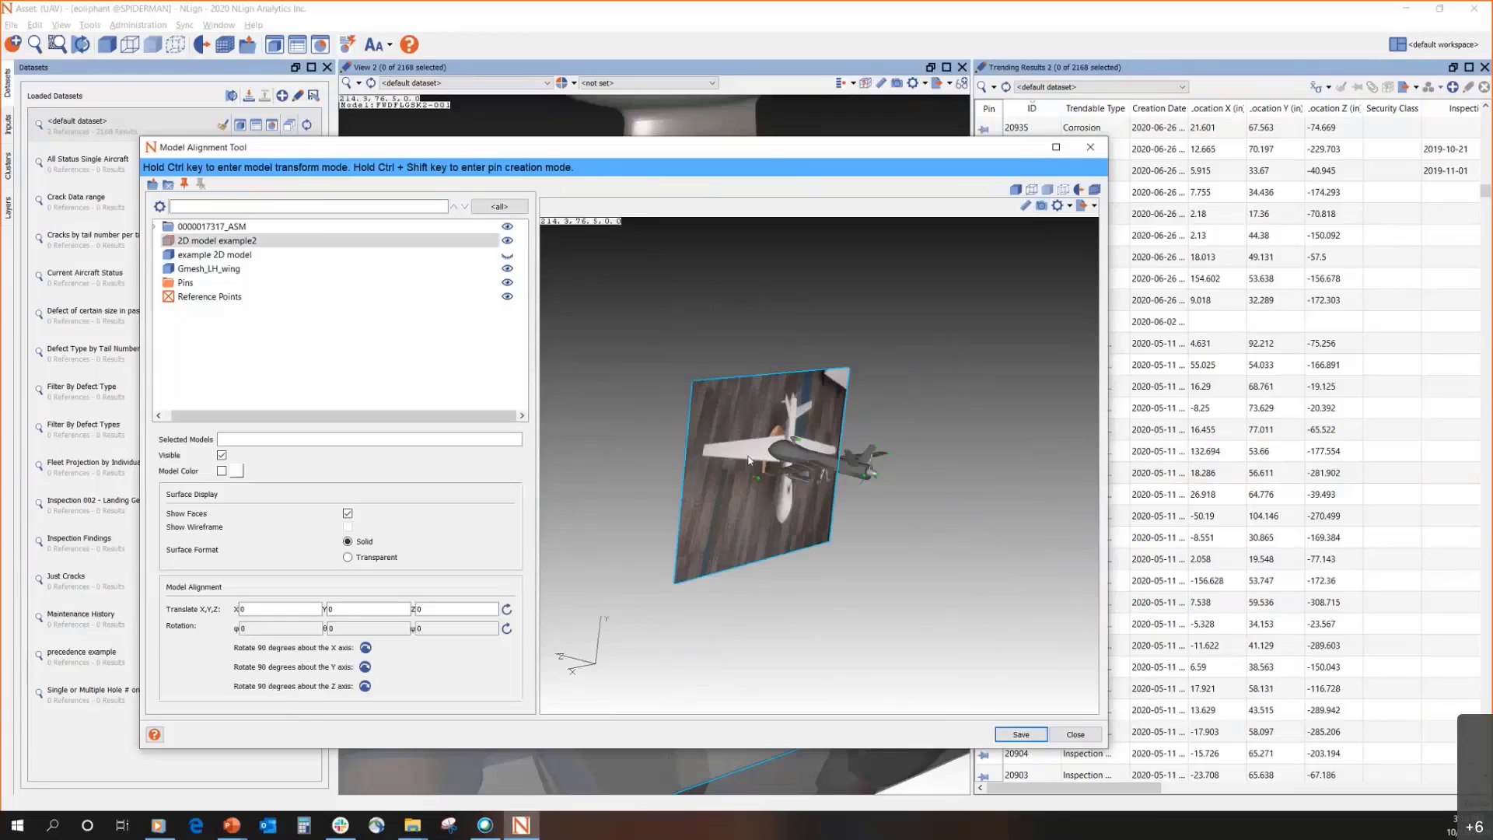
pyautogui.moveTo(779, 527); pyautogui.dragTo(603, 598)
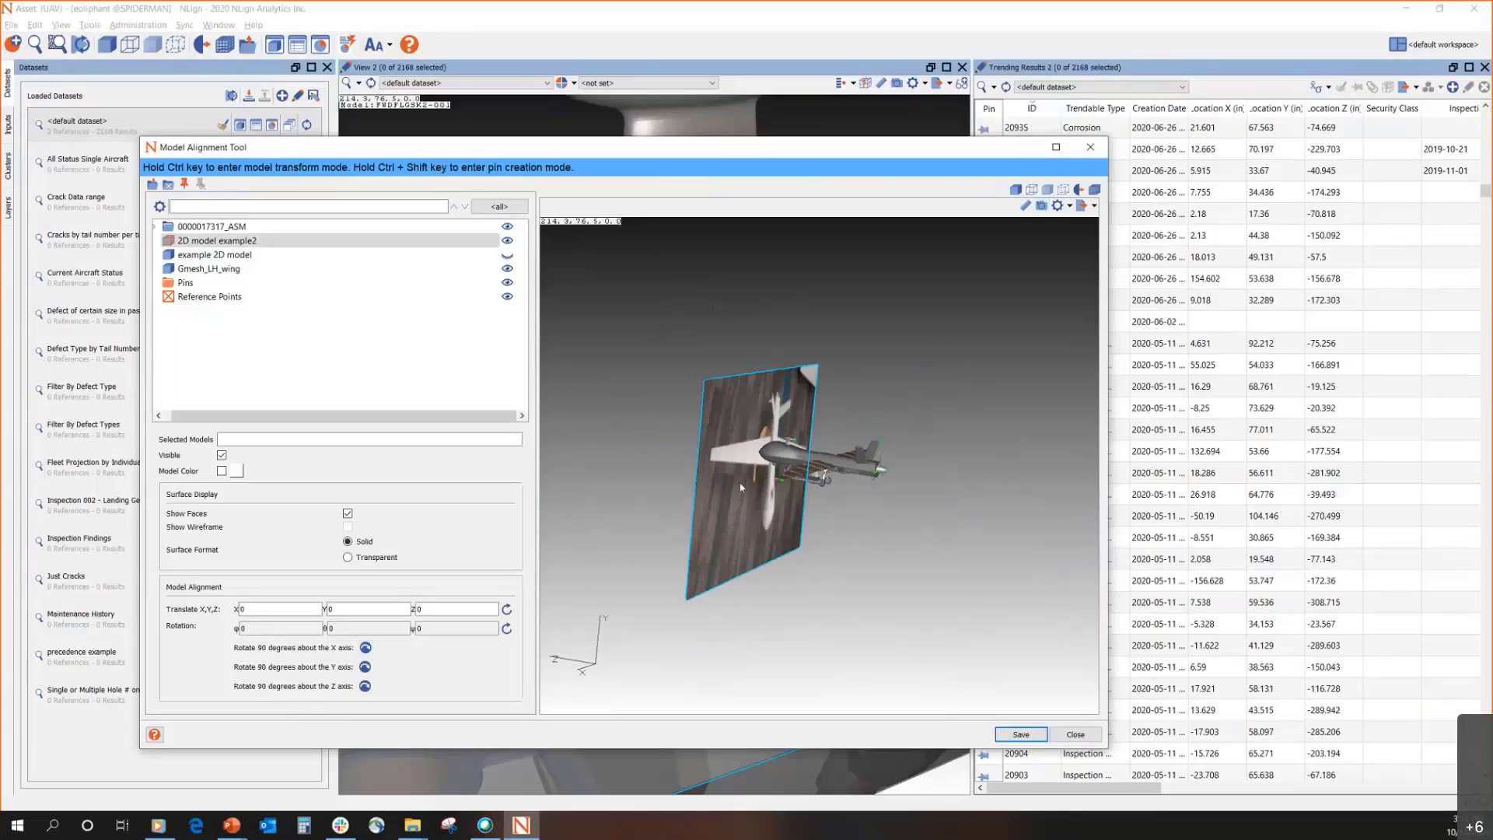
pyautogui.moveTo(759, 605); pyautogui.dragTo(722, 634)
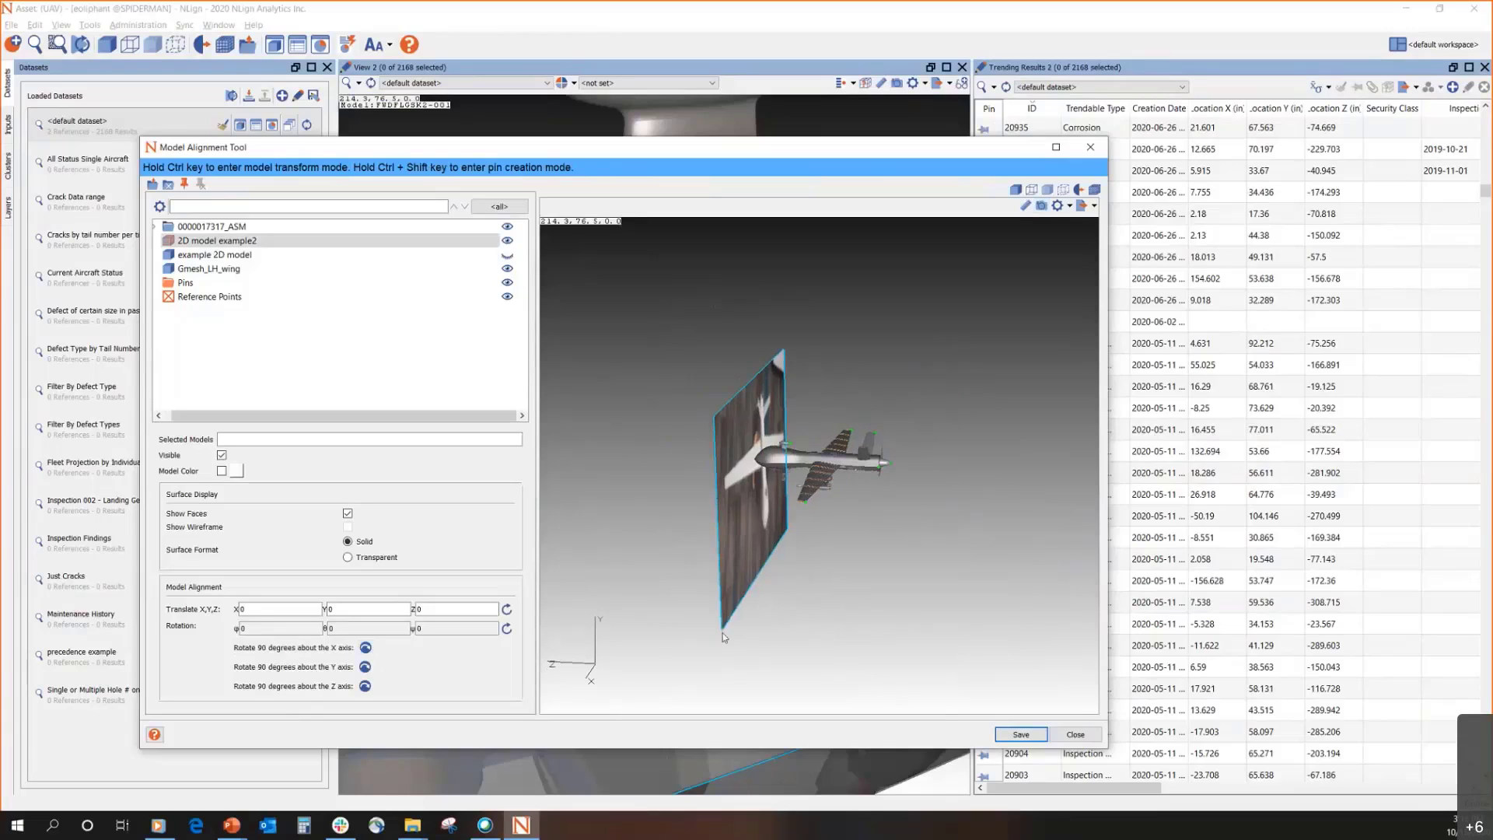
pyautogui.click(365, 649)
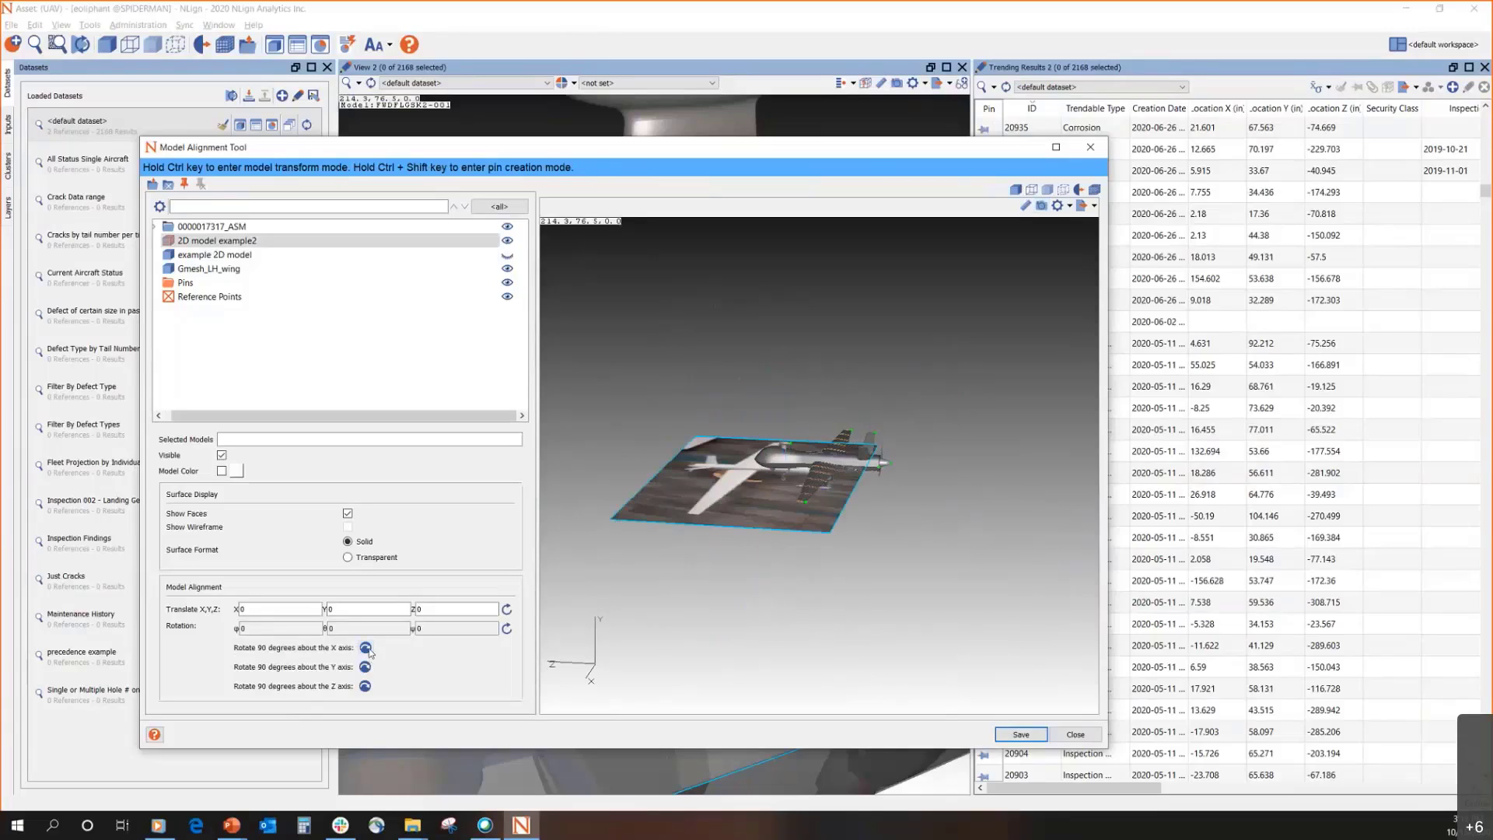
# Rotate 2D model example2 to rotation values 90, 180, 0 so its pictured aircraft faces the same direction as the 3D aircraft
pyautogui.moveTo(777, 428); pyautogui.dragTo(815, 595)
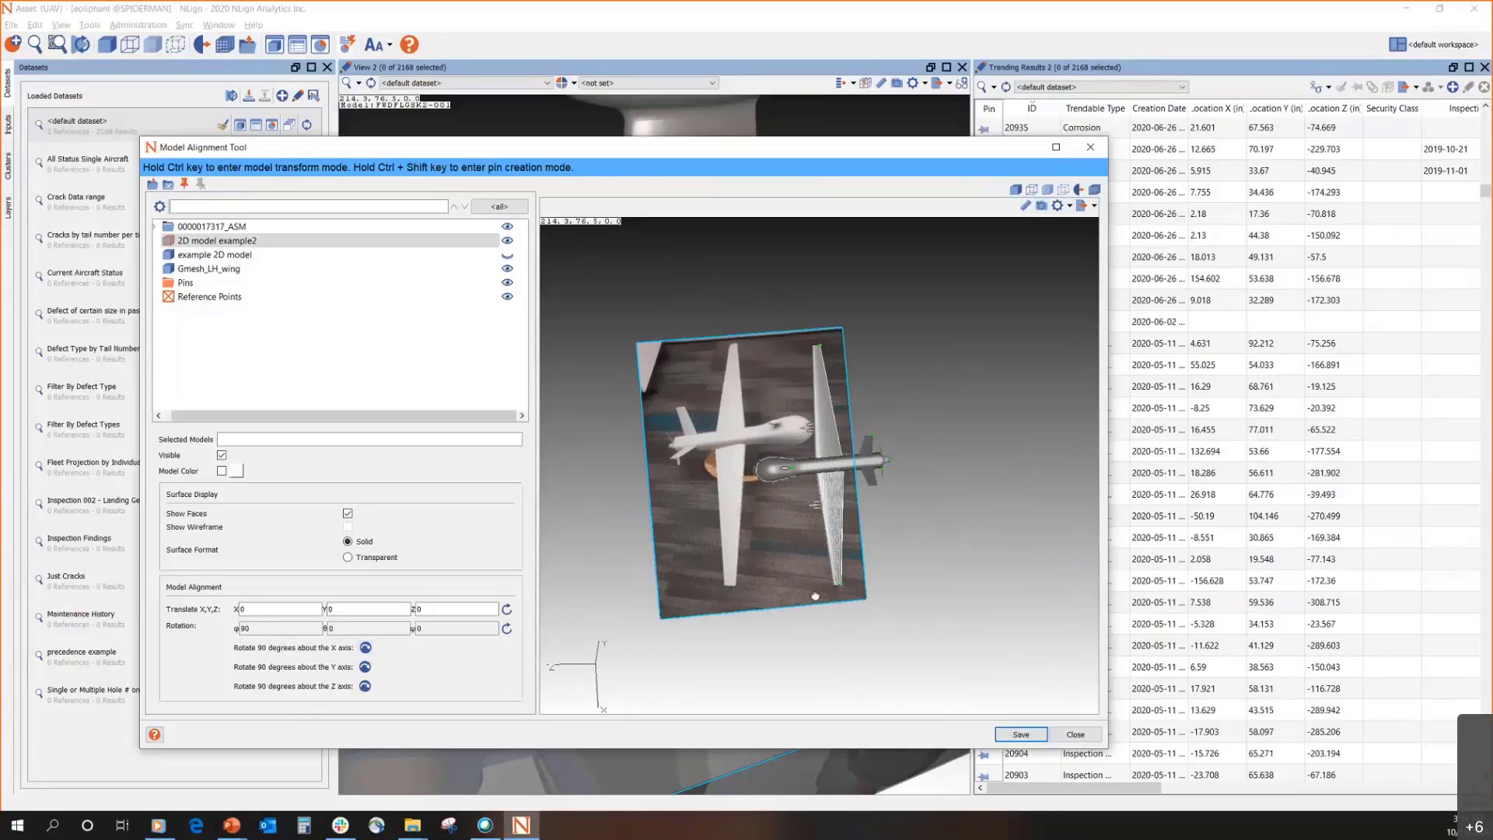
pyautogui.click(365, 686)
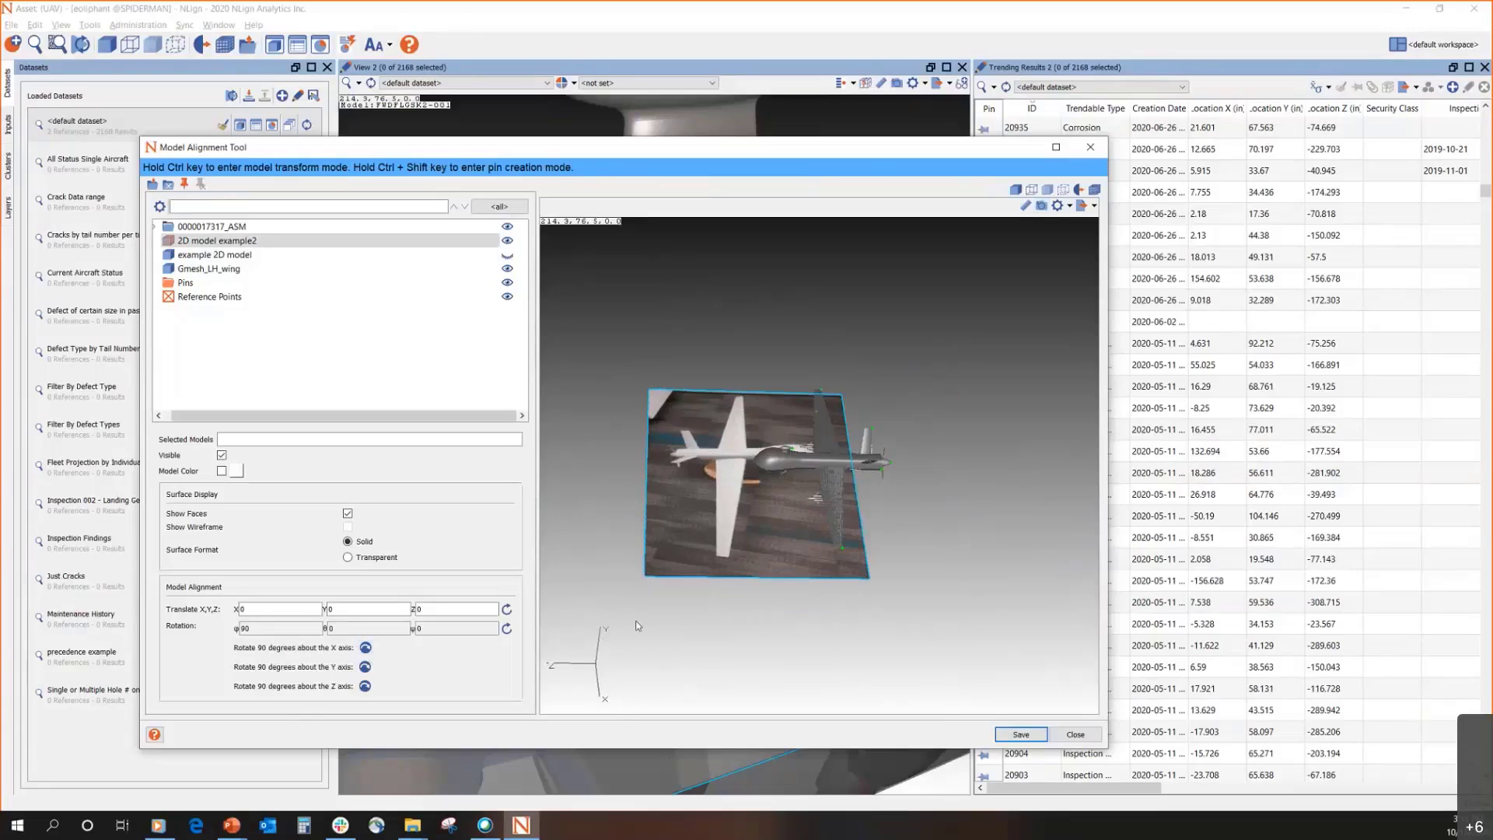
pyautogui.click(365, 667)
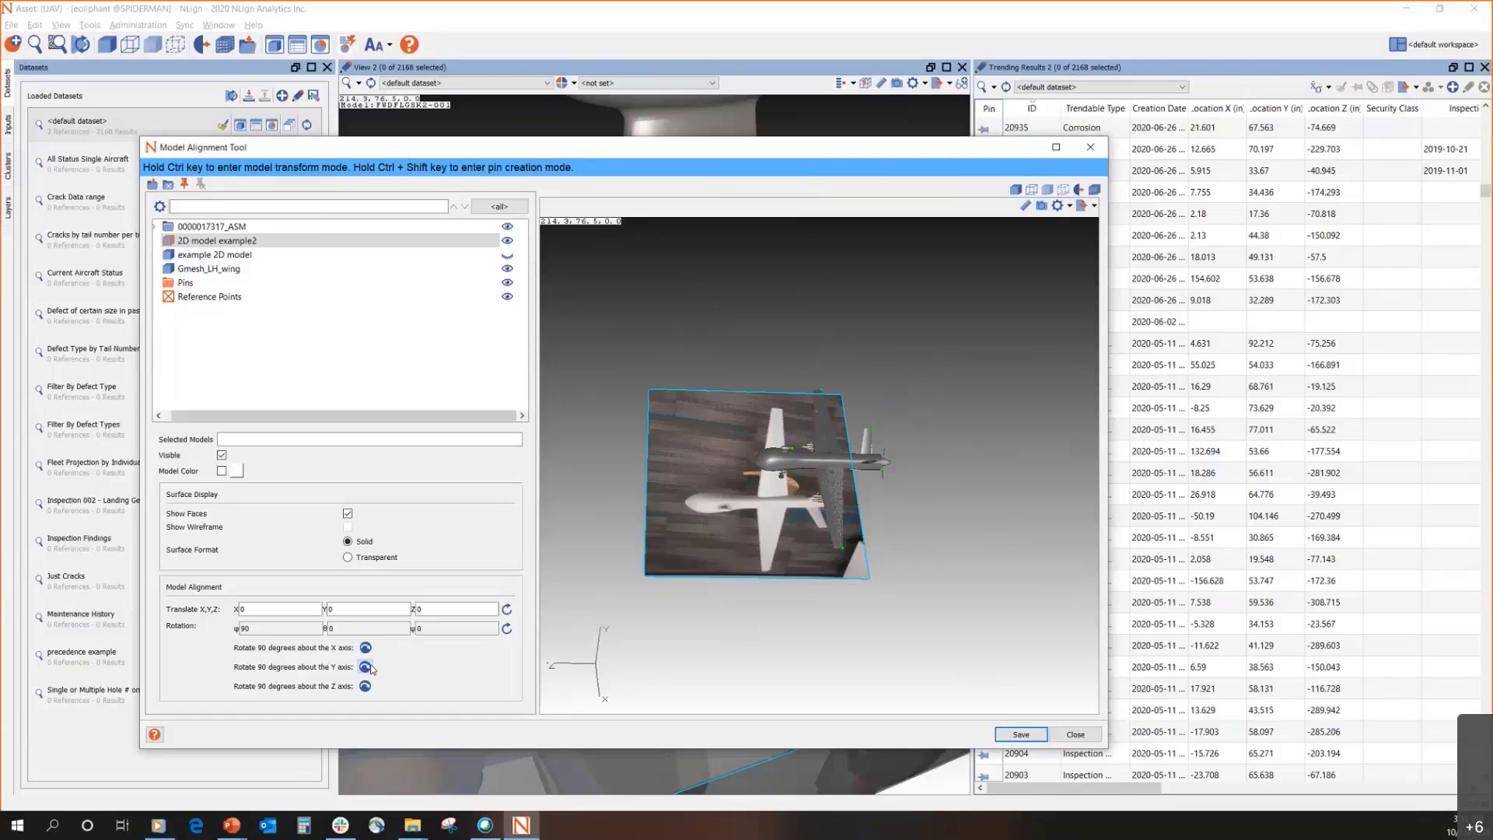
pyautogui.moveTo(780, 466); pyautogui.dragTo(886, 518)
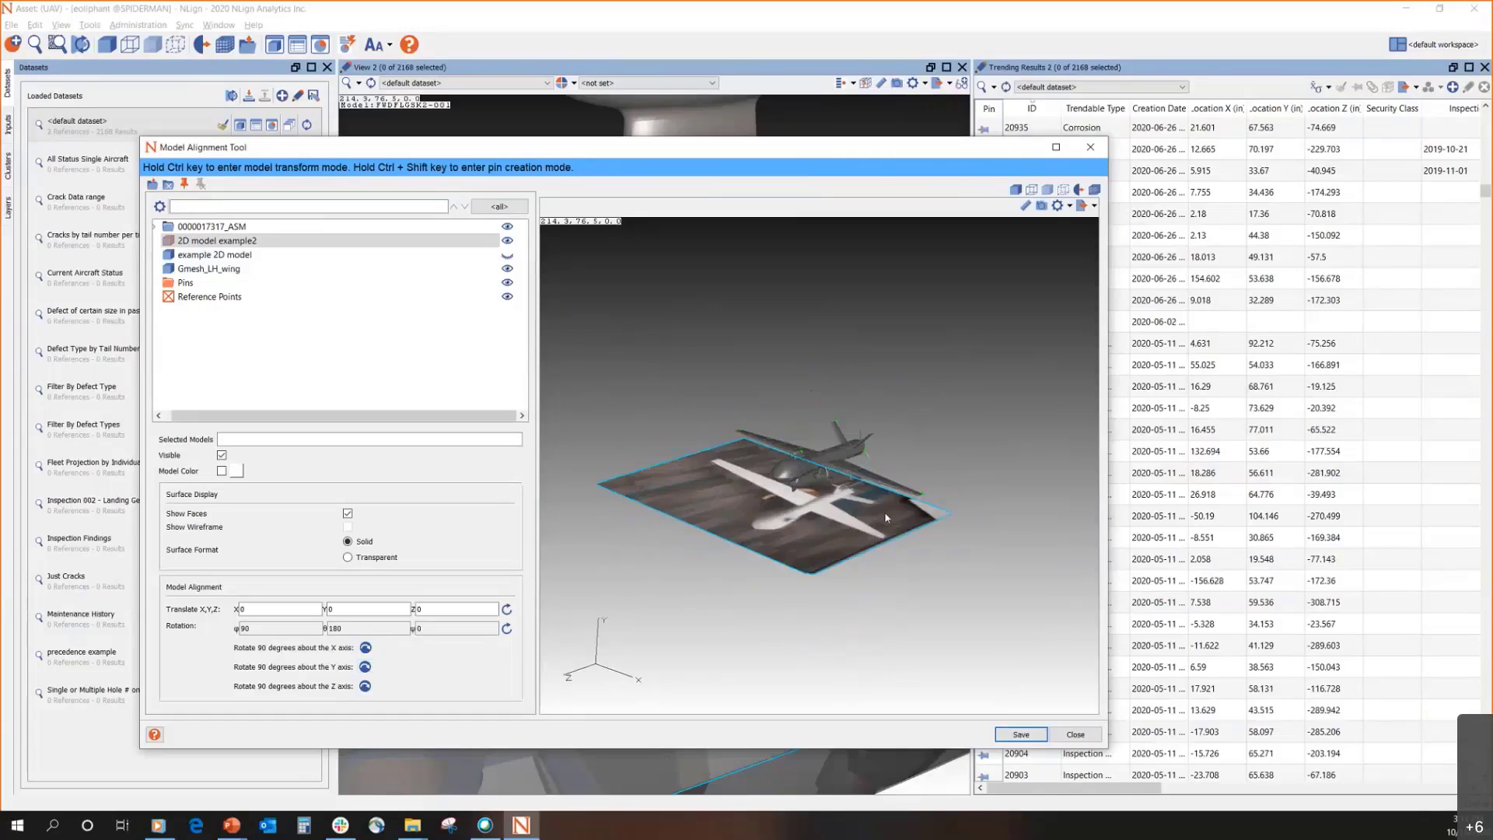
pyautogui.moveTo(680, 515); pyautogui.dragTo(778, 487)
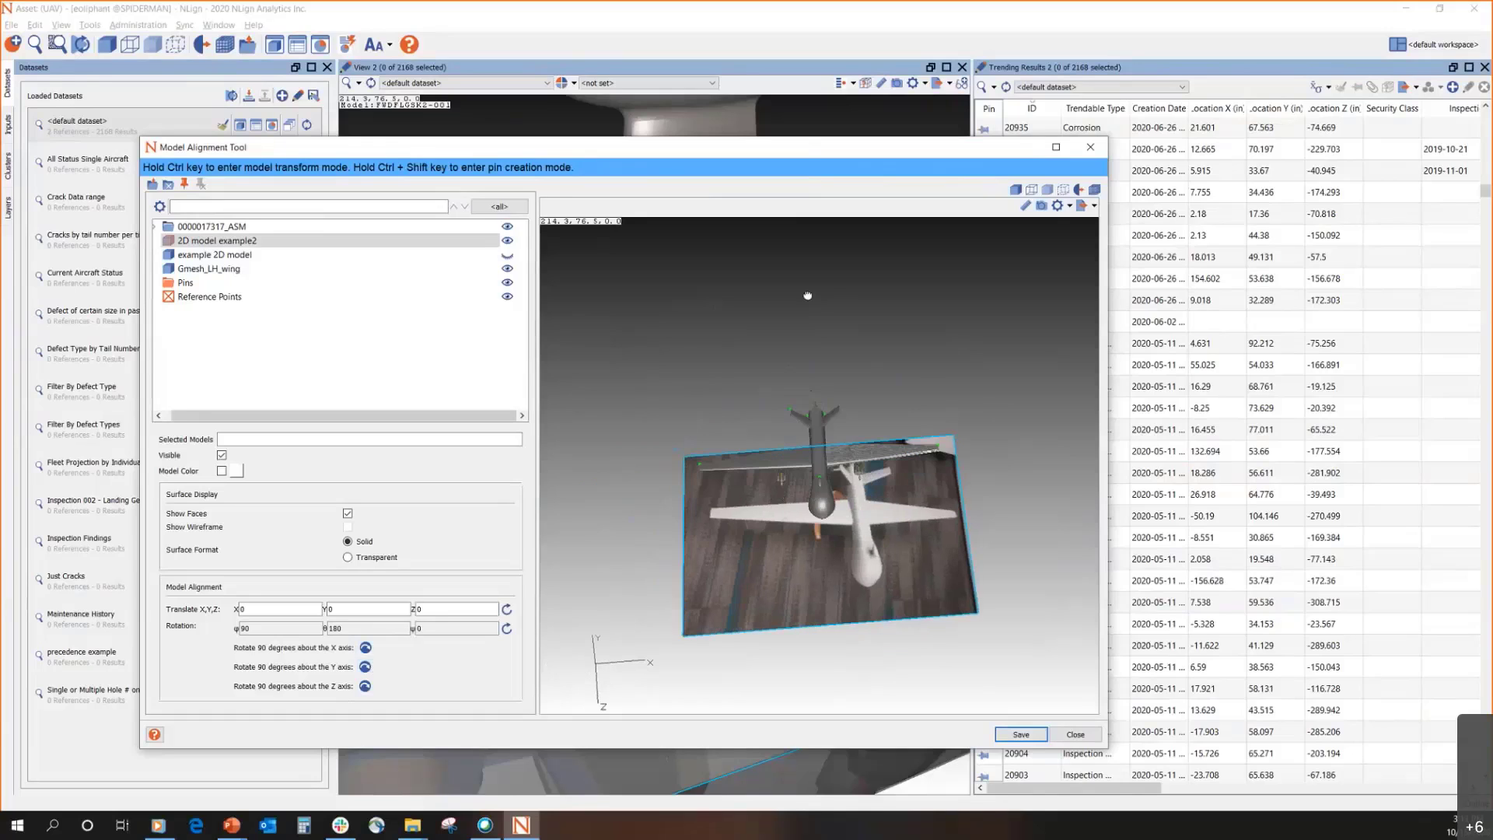
pyautogui.moveTo(807, 296); pyautogui.dragTo(784, 441)
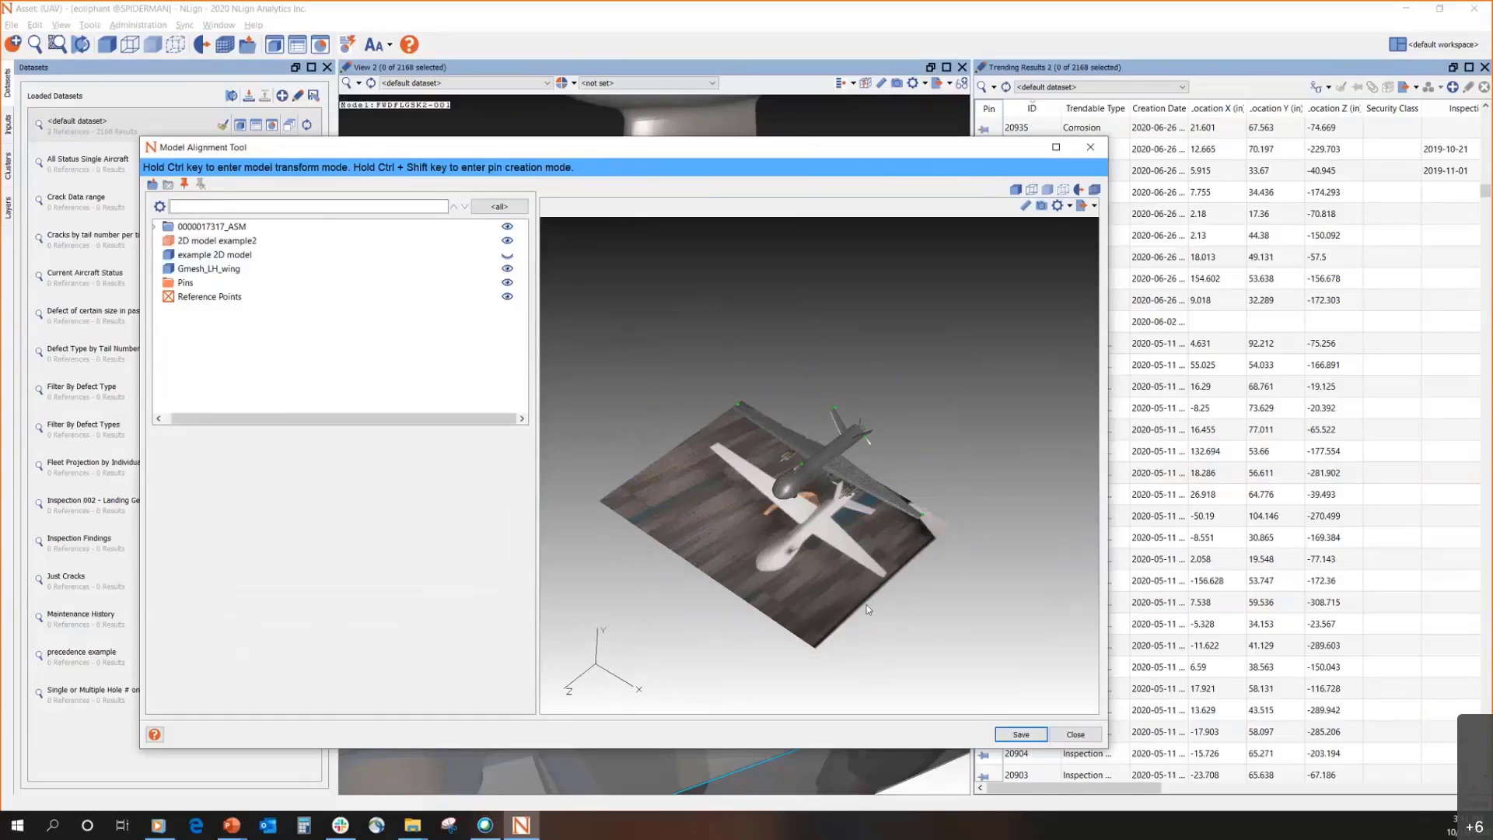
# Select 2D model example2 and move it in the front view to wing height, at about X -14.9 and Y 52.15
pyautogui.moveTo(820, 569); pyautogui.dragTo(1002, 349)
pyautogui.click(757, 570)
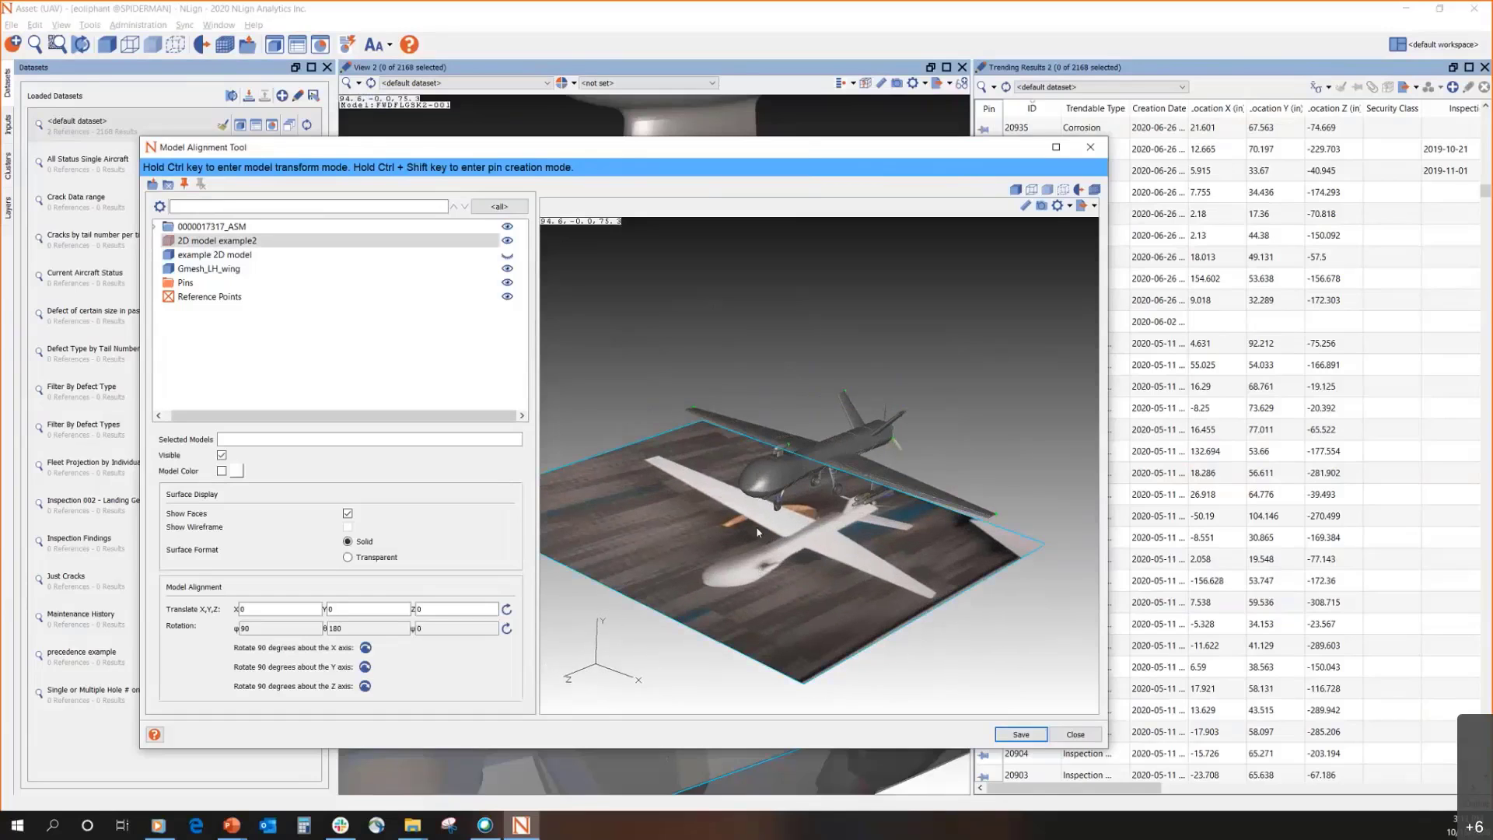
pyautogui.click(1041, 206)
pyautogui.click(1040, 207)
pyautogui.click(1040, 206)
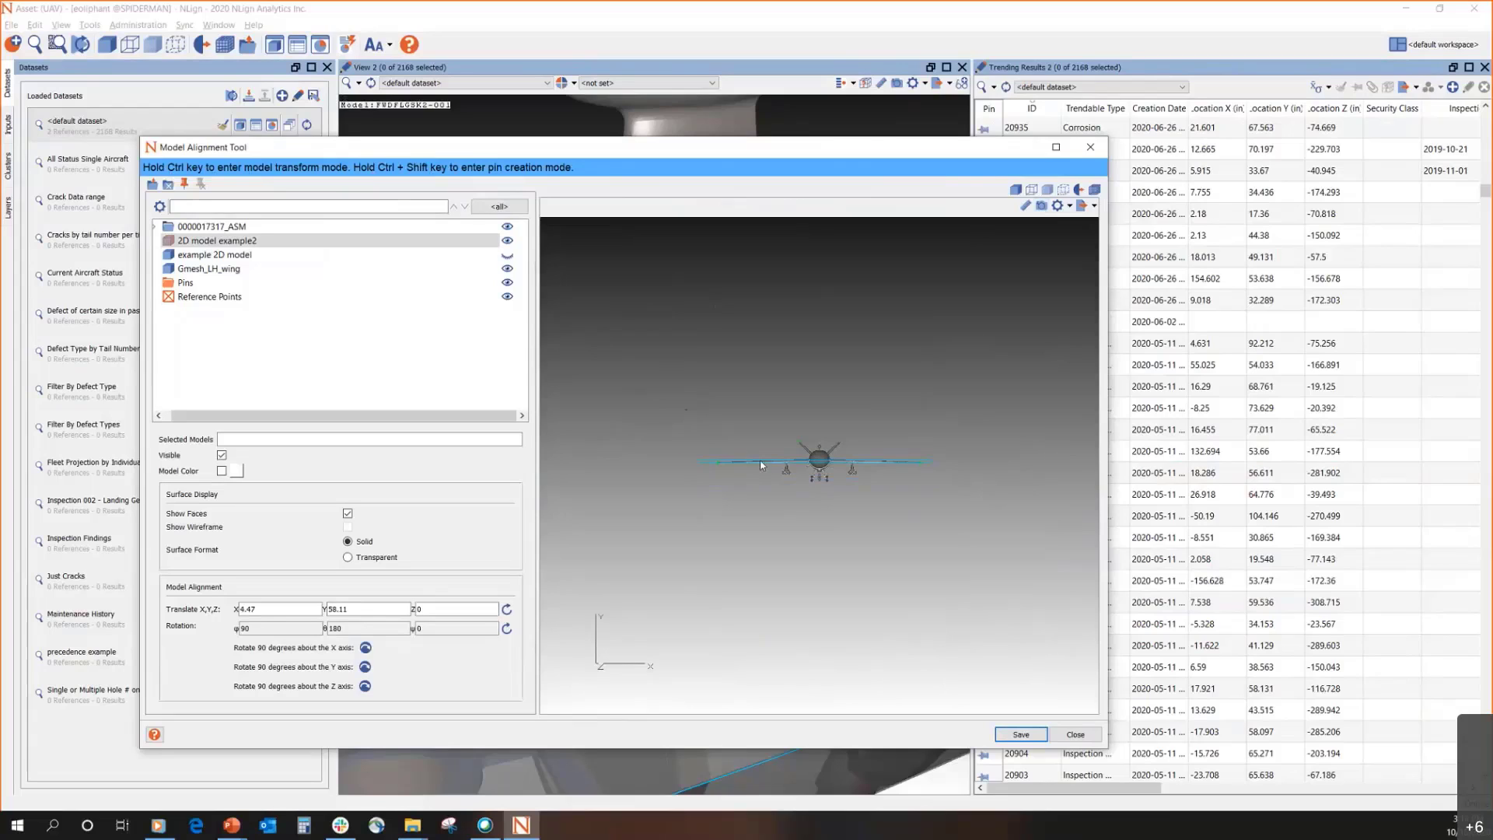
pyautogui.click(439, 608)
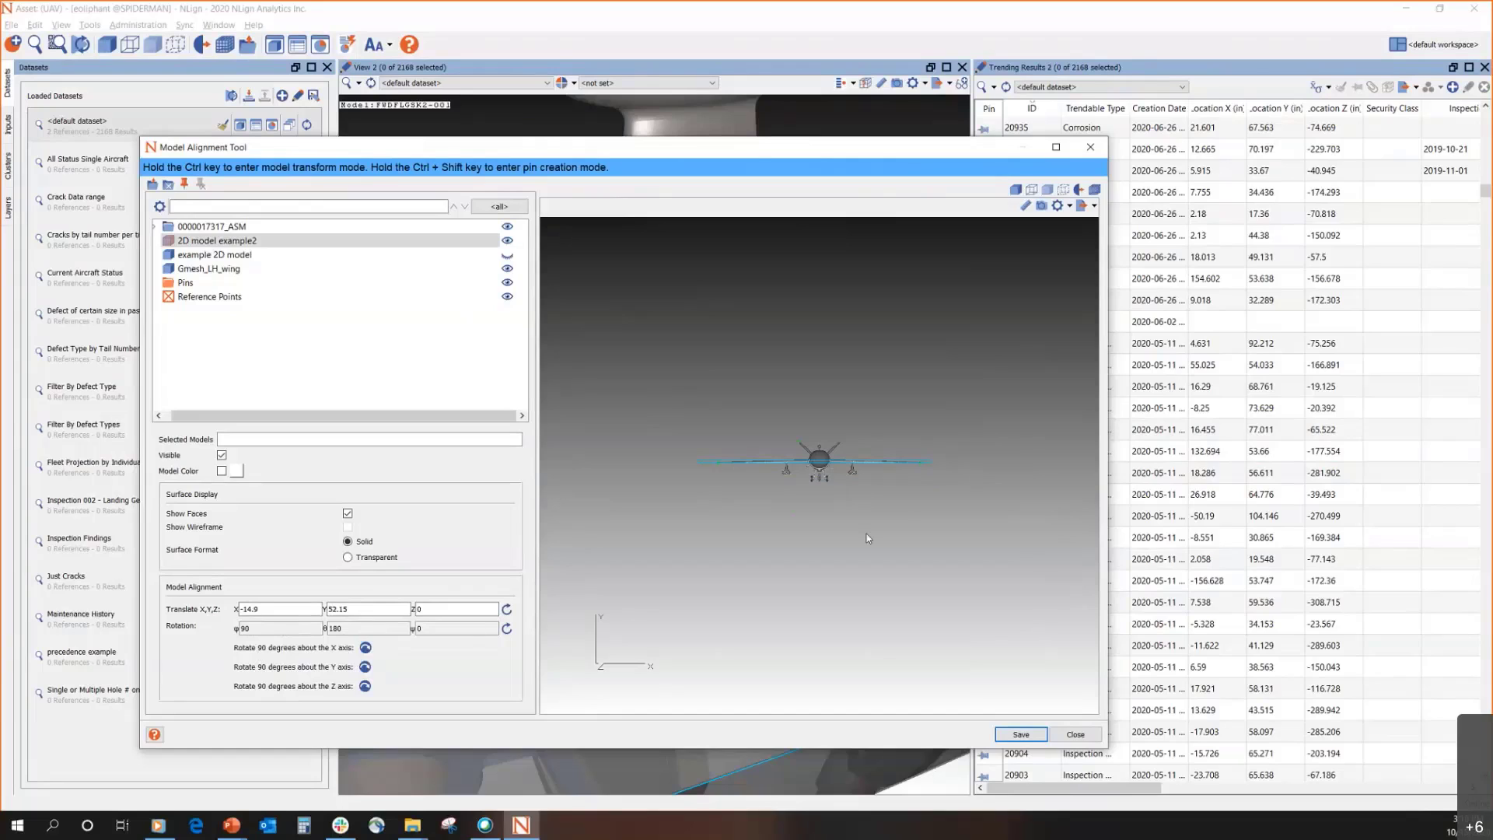
pyautogui.click(905, 511)
pyautogui.moveTo(902, 473); pyautogui.dragTo(841, 379)
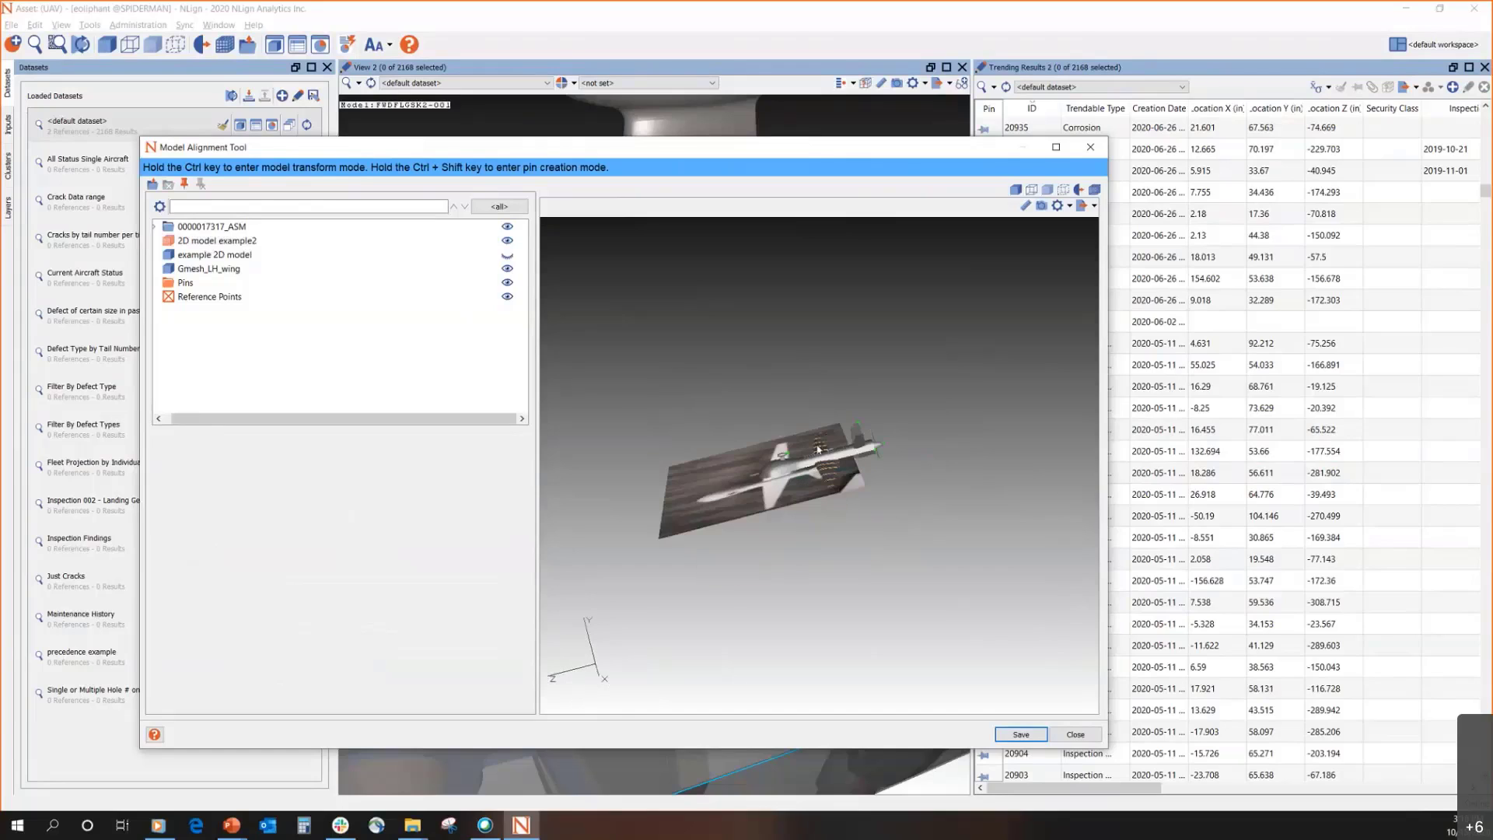
pyautogui.moveTo(818, 448); pyautogui.dragTo(902, 438)
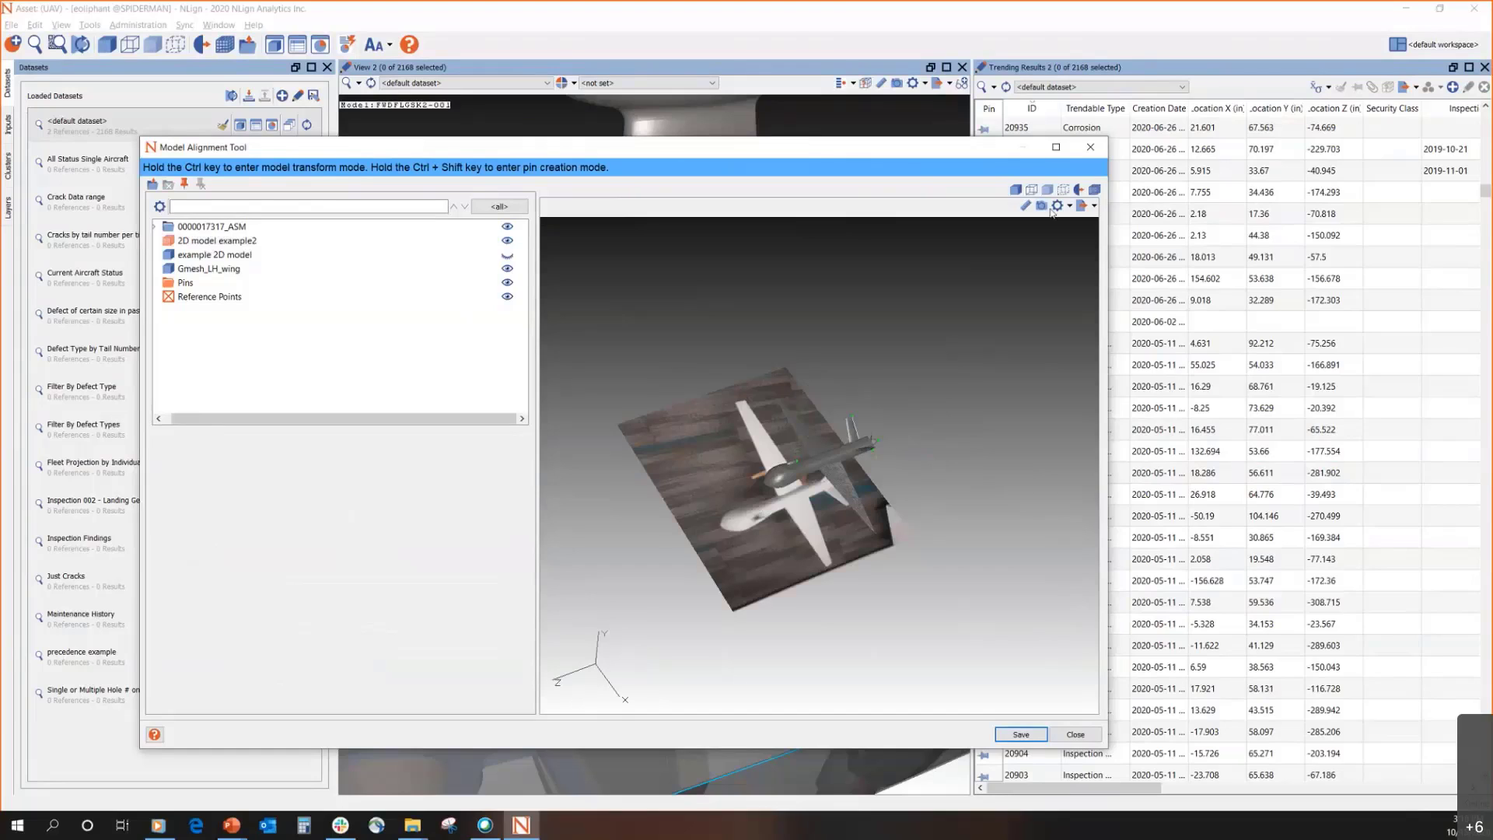
# In the view from above, translate 2D model example2 over the 3D aircraft's fuselage, to about X -96.26 and Z -152.78
pyautogui.click(1040, 207)
pyautogui.click(1039, 207)
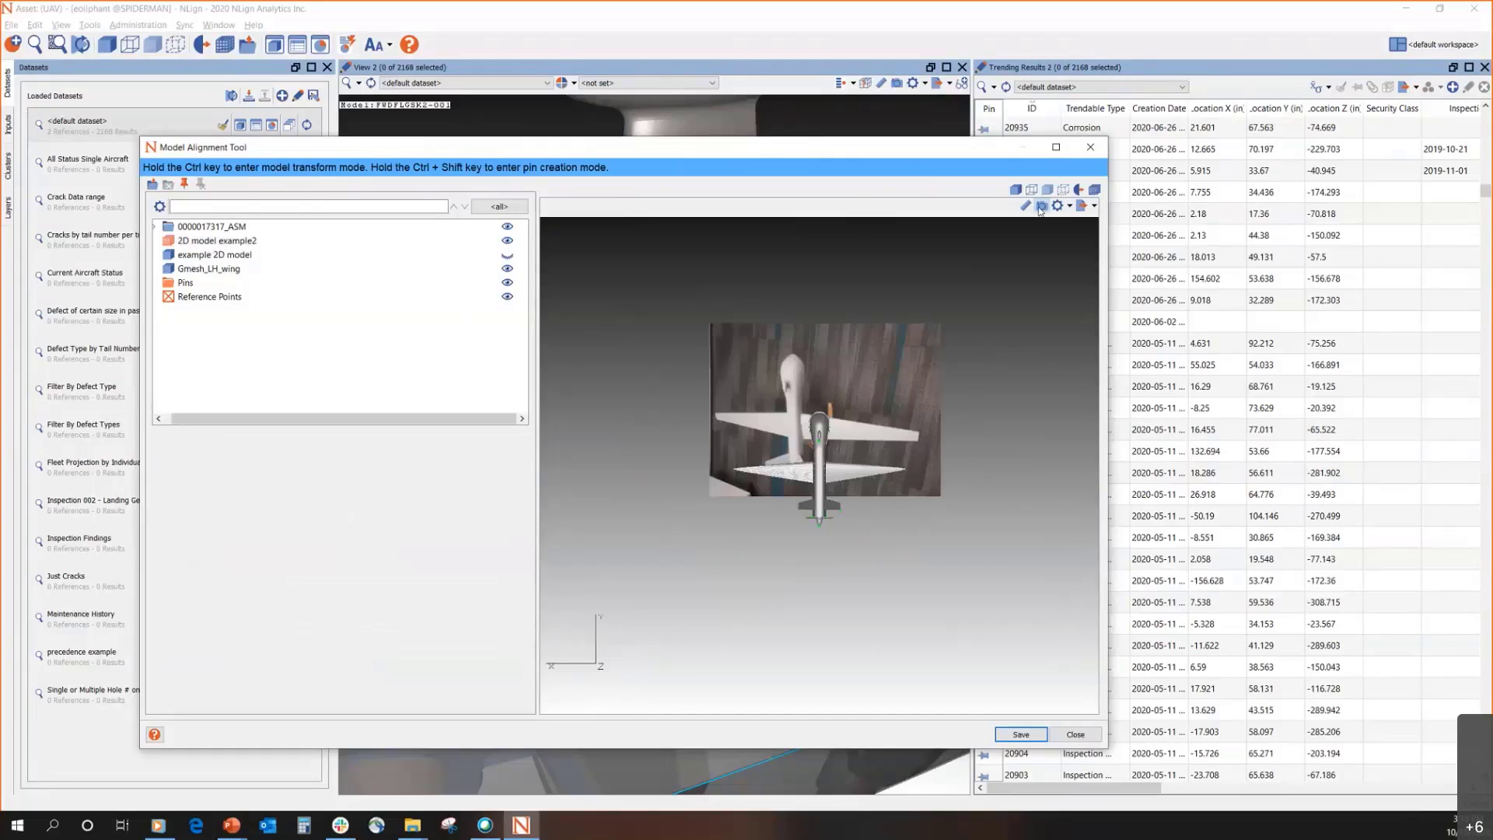
pyautogui.click(896, 346)
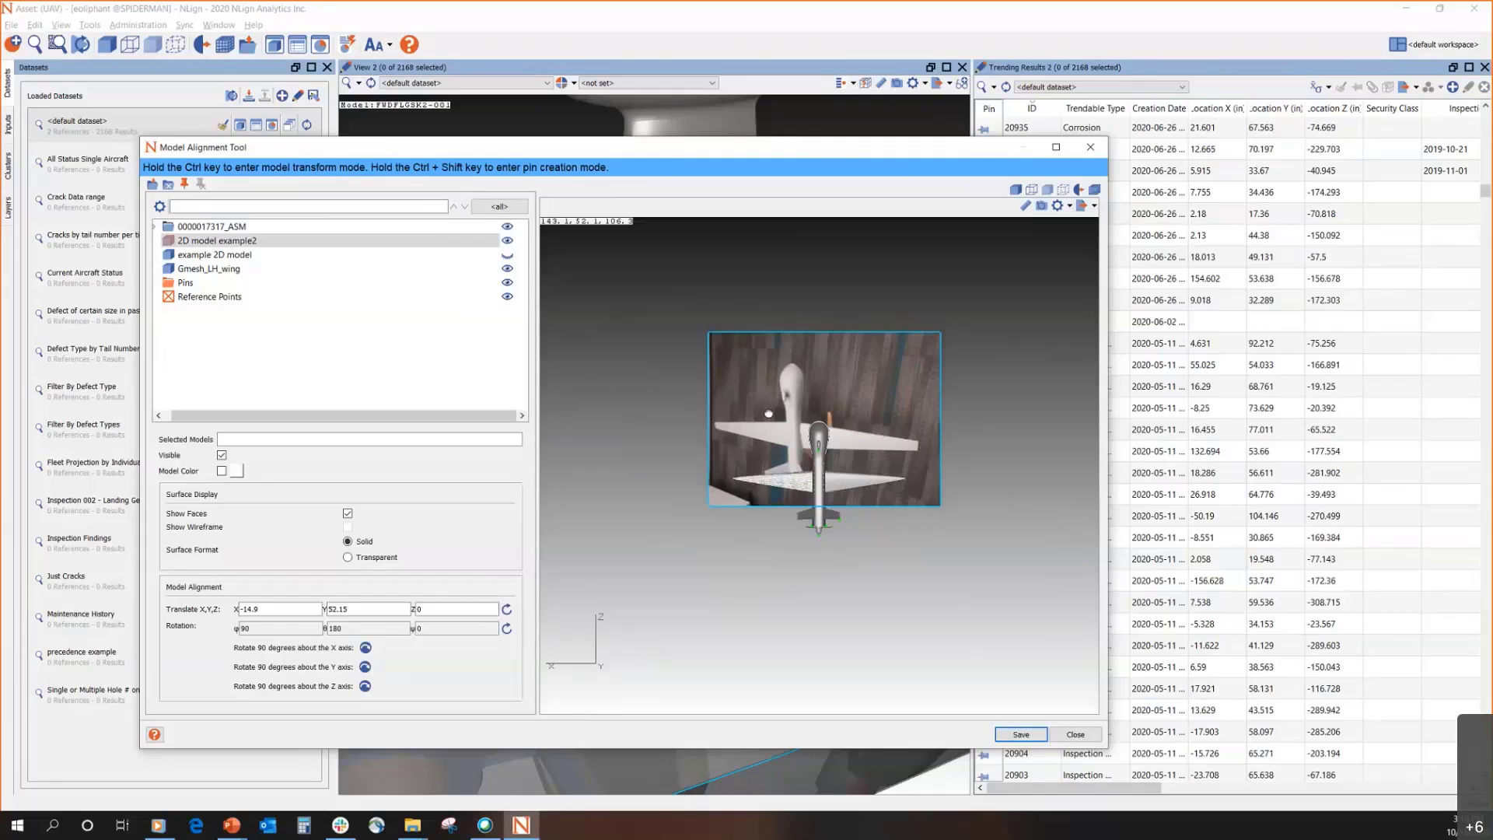
pyautogui.moveTo(769, 413)
pyautogui.mouseDown()
pyautogui.moveTo(752, 389)
pyautogui.moveTo(762, 403)
pyautogui.mouseUp()
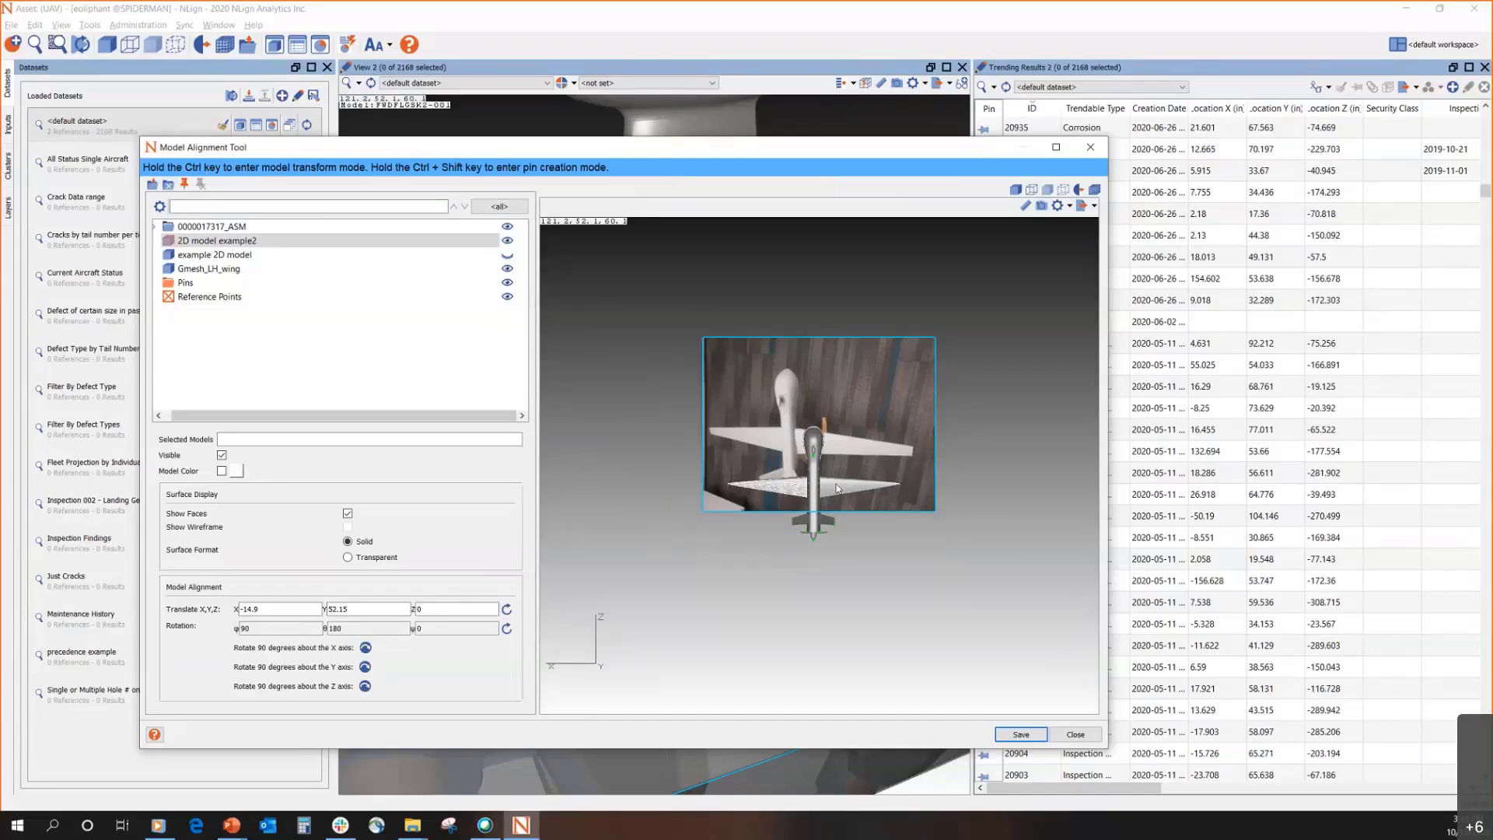
pyautogui.moveTo(795, 515)
pyautogui.mouseDown(button='middle')
pyautogui.moveTo(774, 538)
pyautogui.moveTo(788, 509)
pyautogui.mouseUp(button='middle')
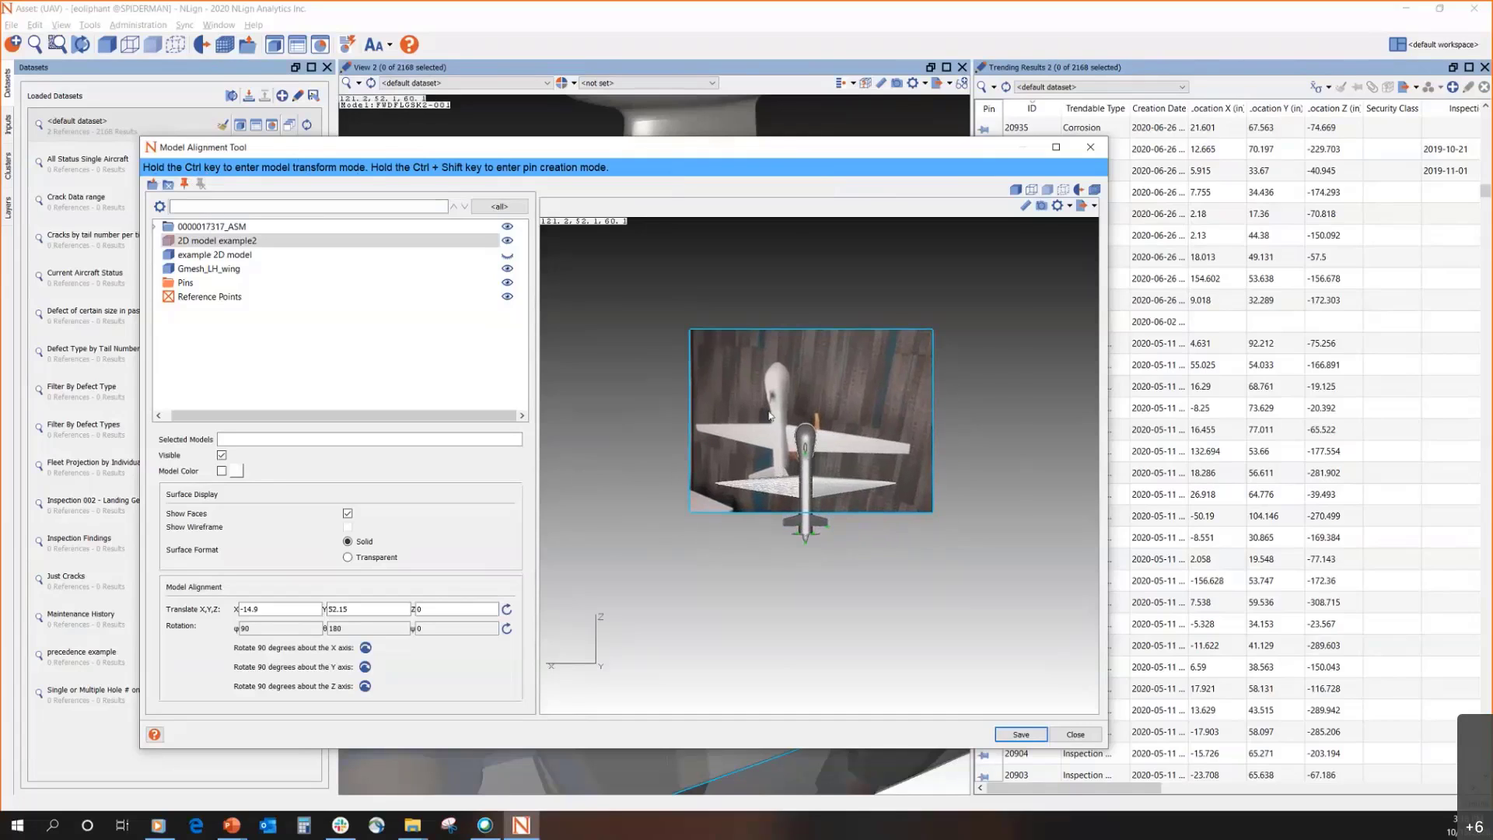
pyautogui.scroll(3, 782, 426)
pyautogui.moveTo(727, 387); pyautogui.dragTo(742, 434, button='middle')
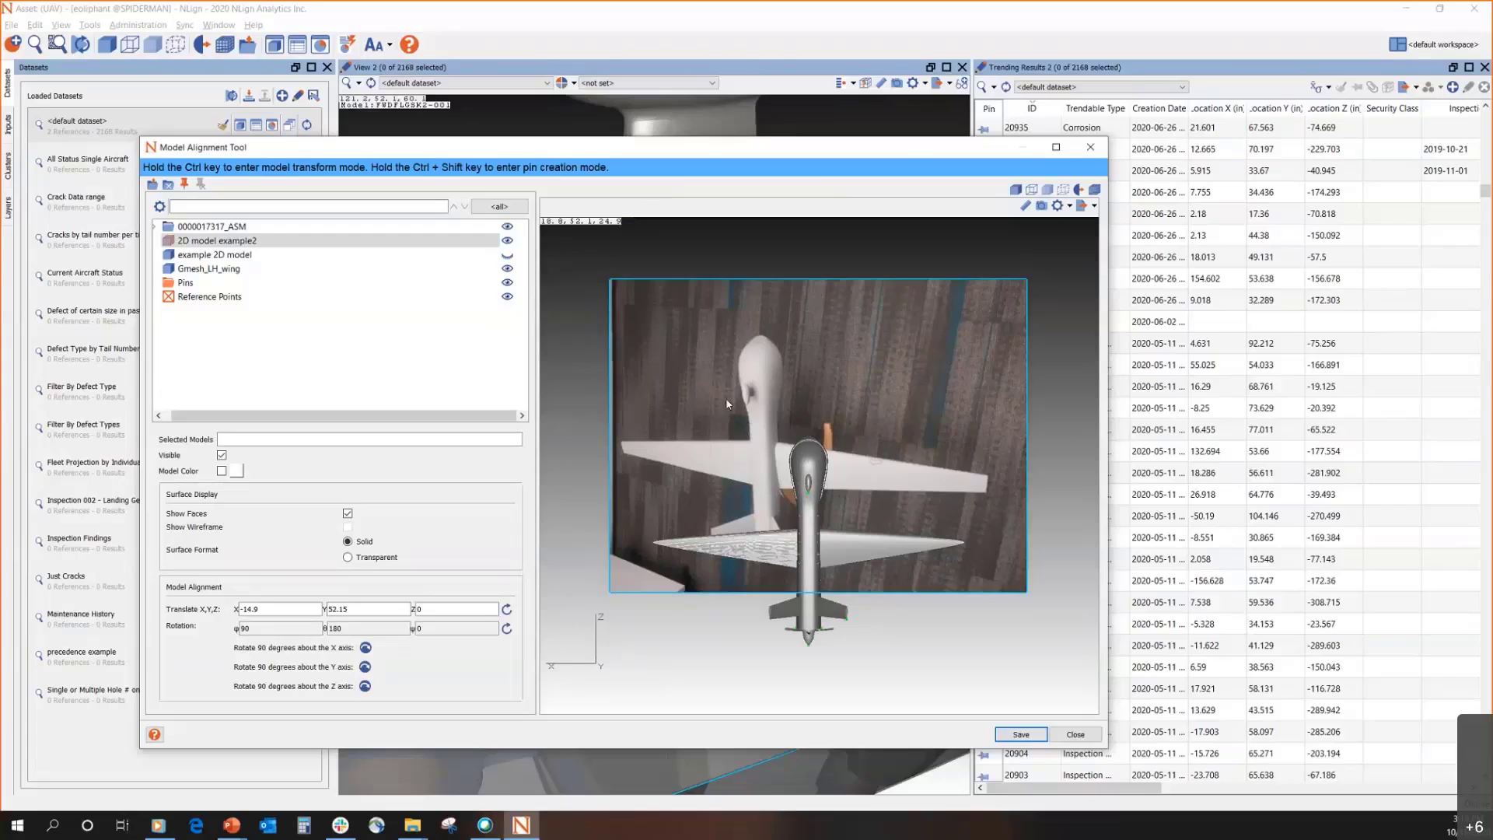
pyautogui.keyDown('ctrl'); pyautogui.moveTo(724, 403); pyautogui.dragTo(776, 497); pyautogui.keyUp('ctrl')
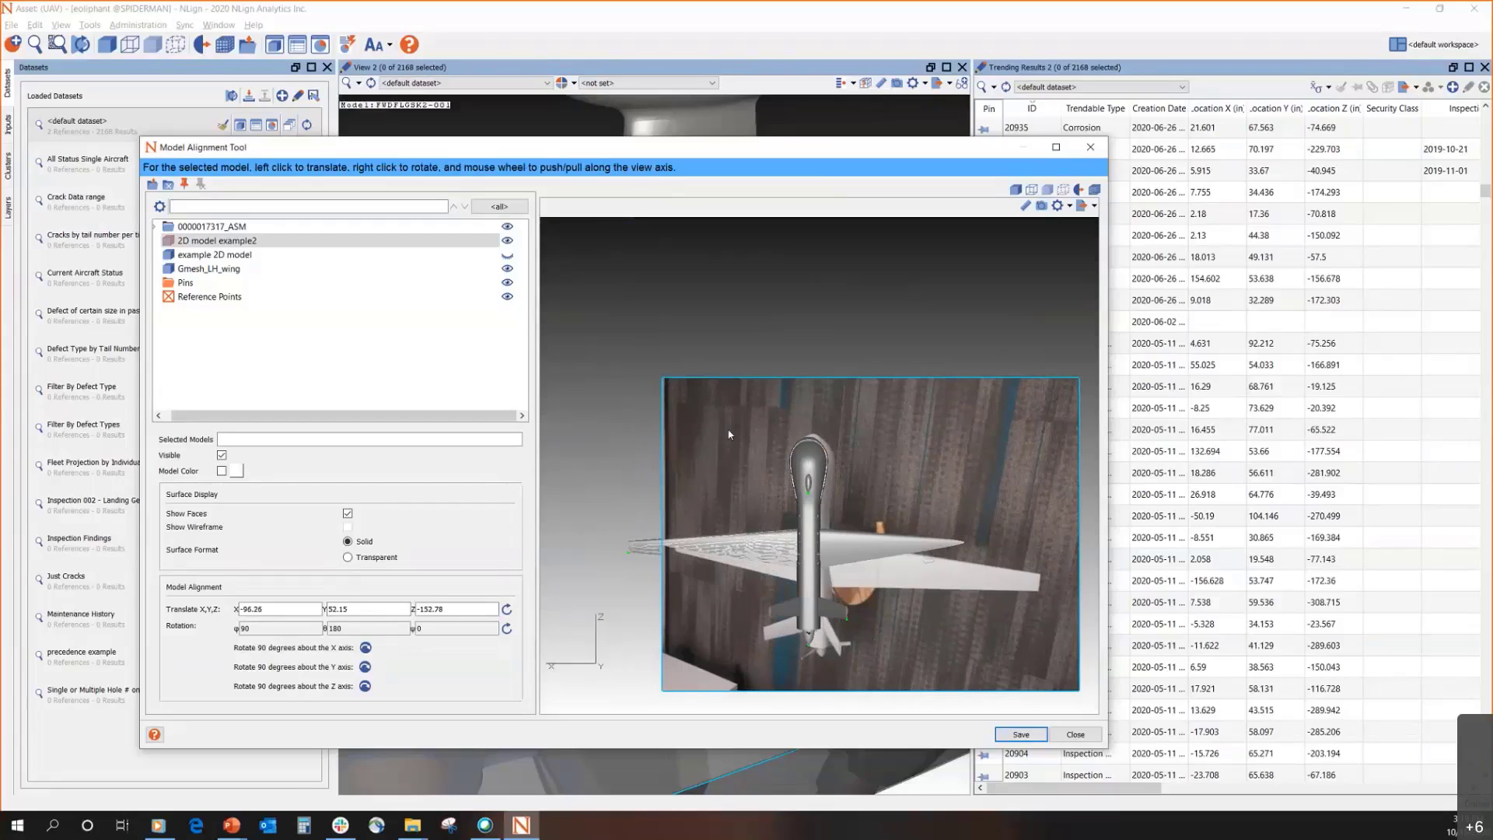
pyautogui.click(767, 283)
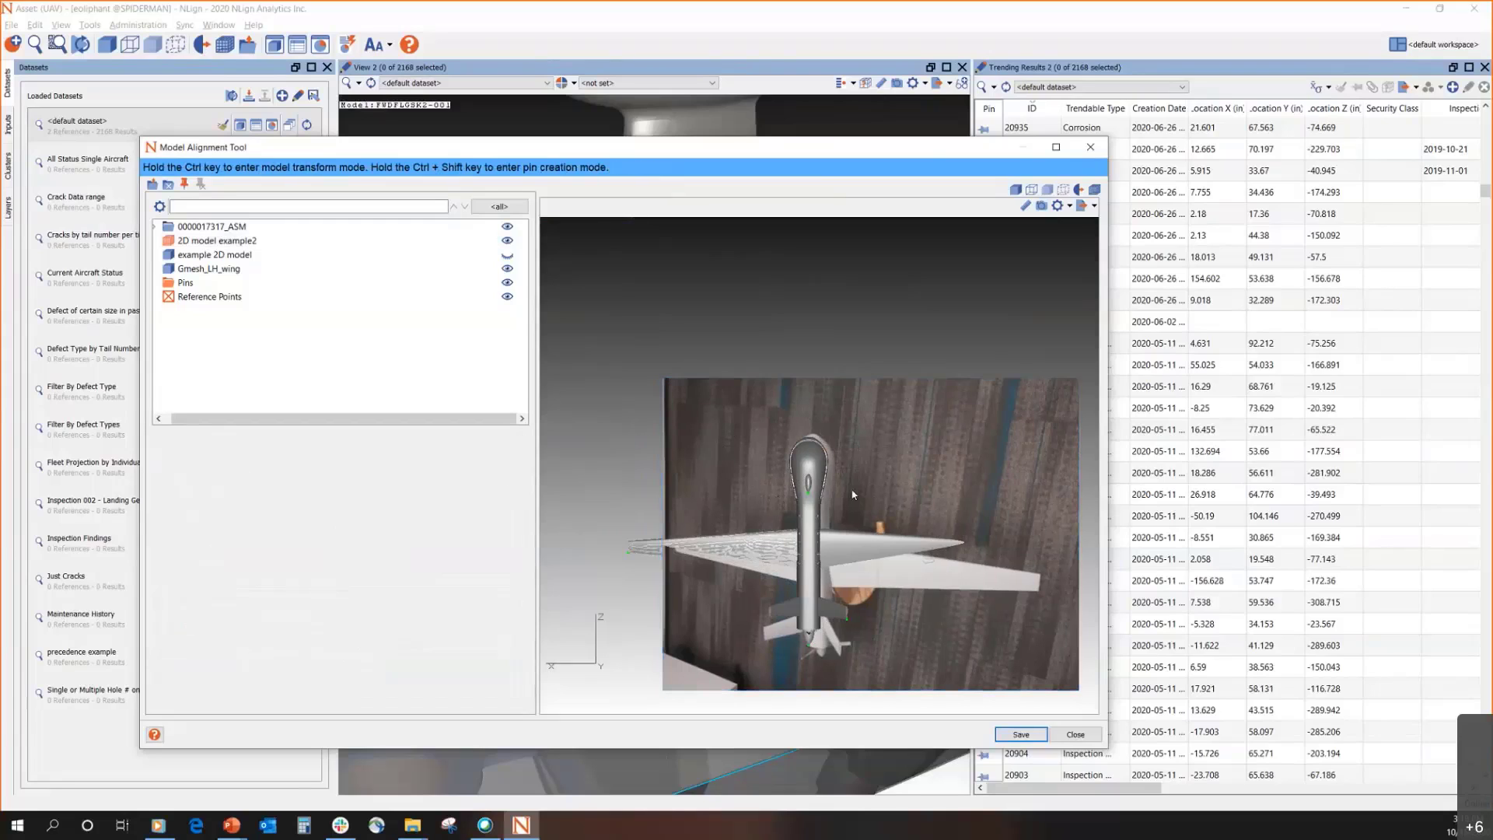
# Examine from several angles how the aligned image plane fits the 3D aircraft's fuselage, wings and tail
pyautogui.moveTo(798, 570); pyautogui.dragTo(784, 442)
pyautogui.moveTo(955, 475); pyautogui.dragTo(890, 490)
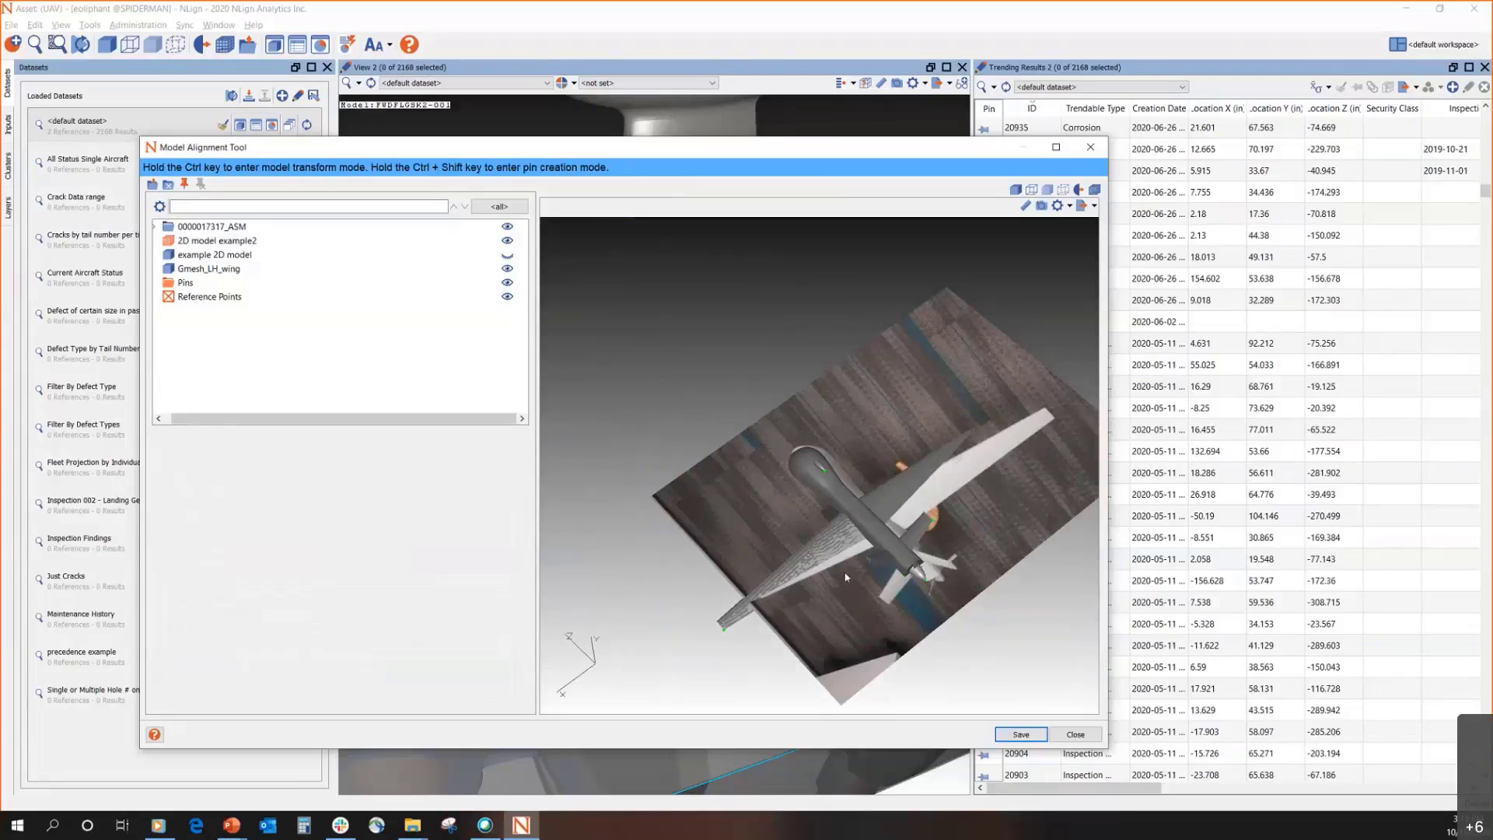
pyautogui.moveTo(846, 576); pyautogui.dragTo(963, 482)
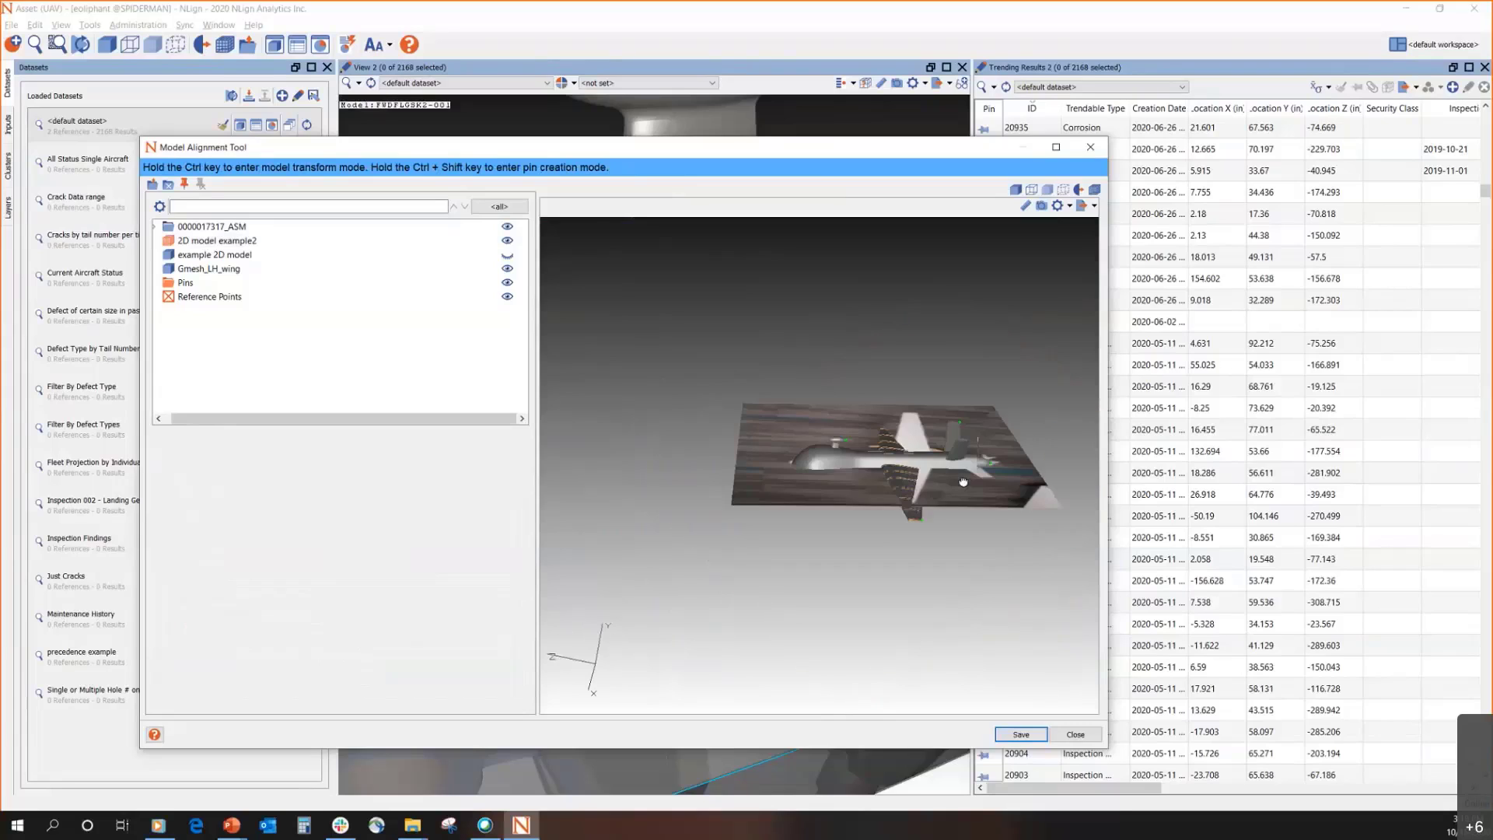
pyautogui.moveTo(920, 549); pyautogui.dragTo(907, 472)
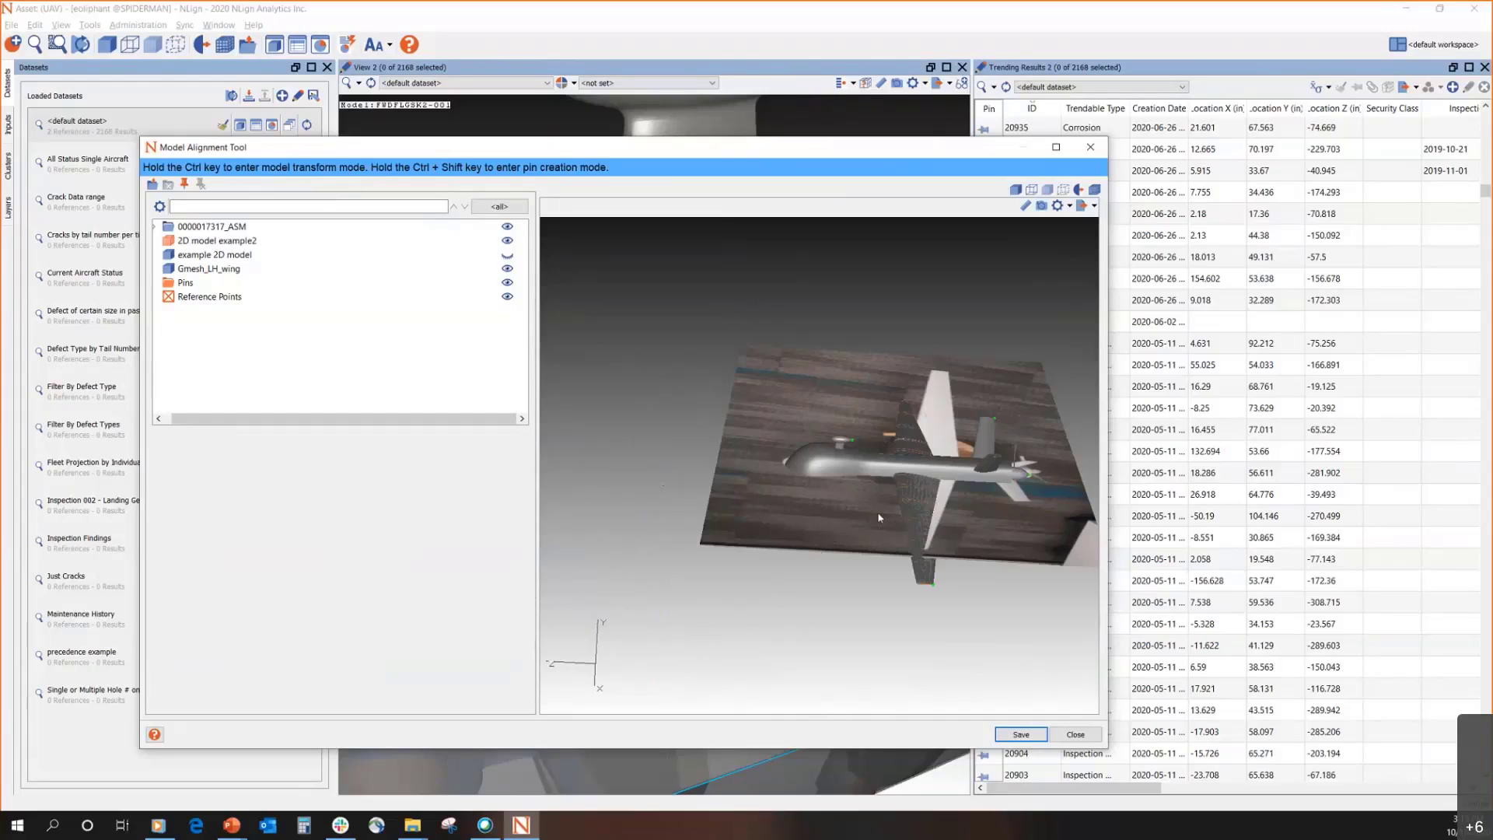
pyautogui.moveTo(819, 551); pyautogui.dragTo(877, 515)
pyautogui.moveTo(865, 594); pyautogui.dragTo(808, 582)
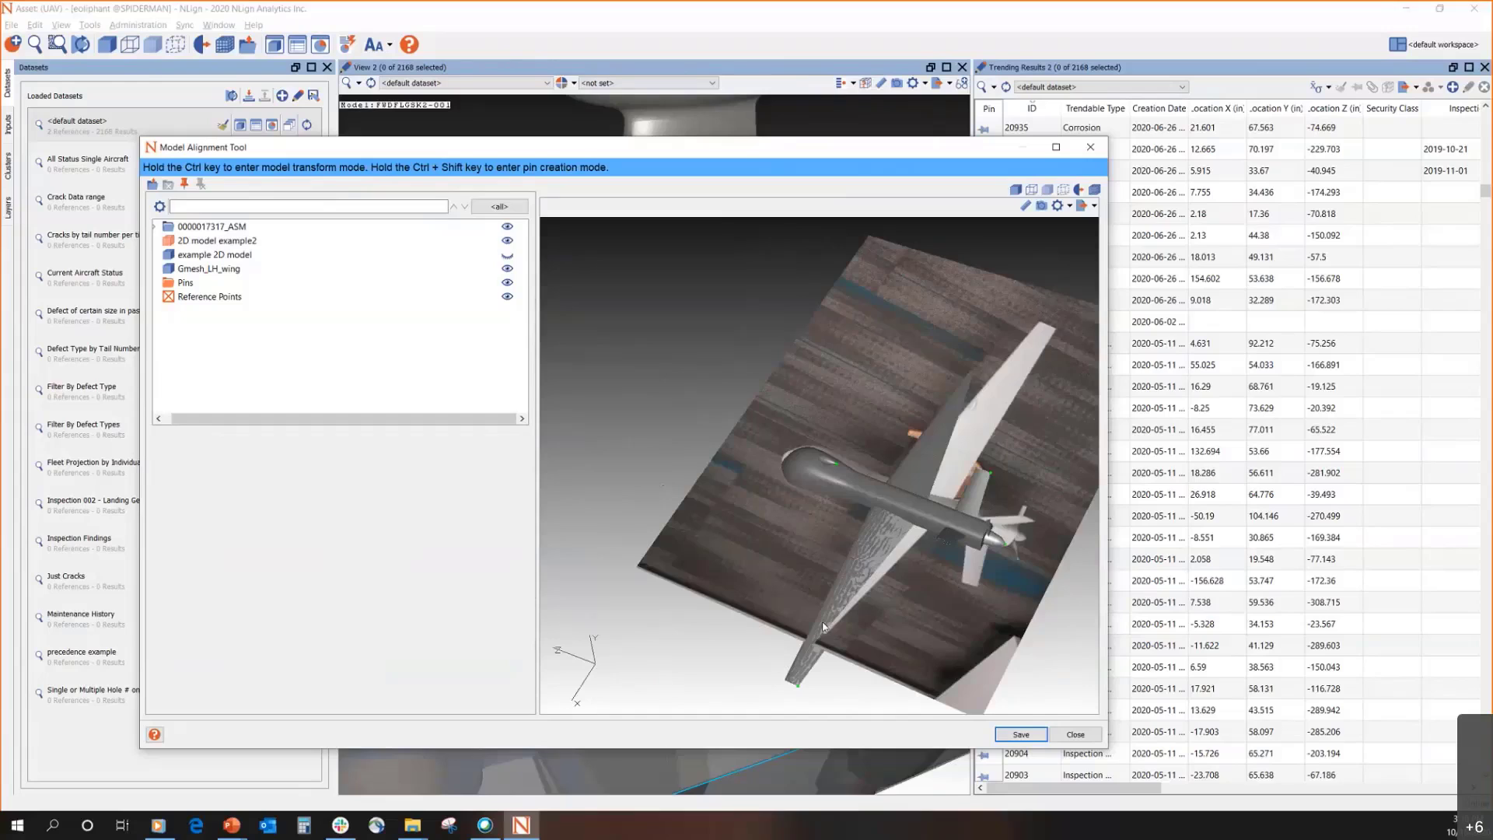
pyautogui.moveTo(824, 627); pyautogui.dragTo(704, 635)
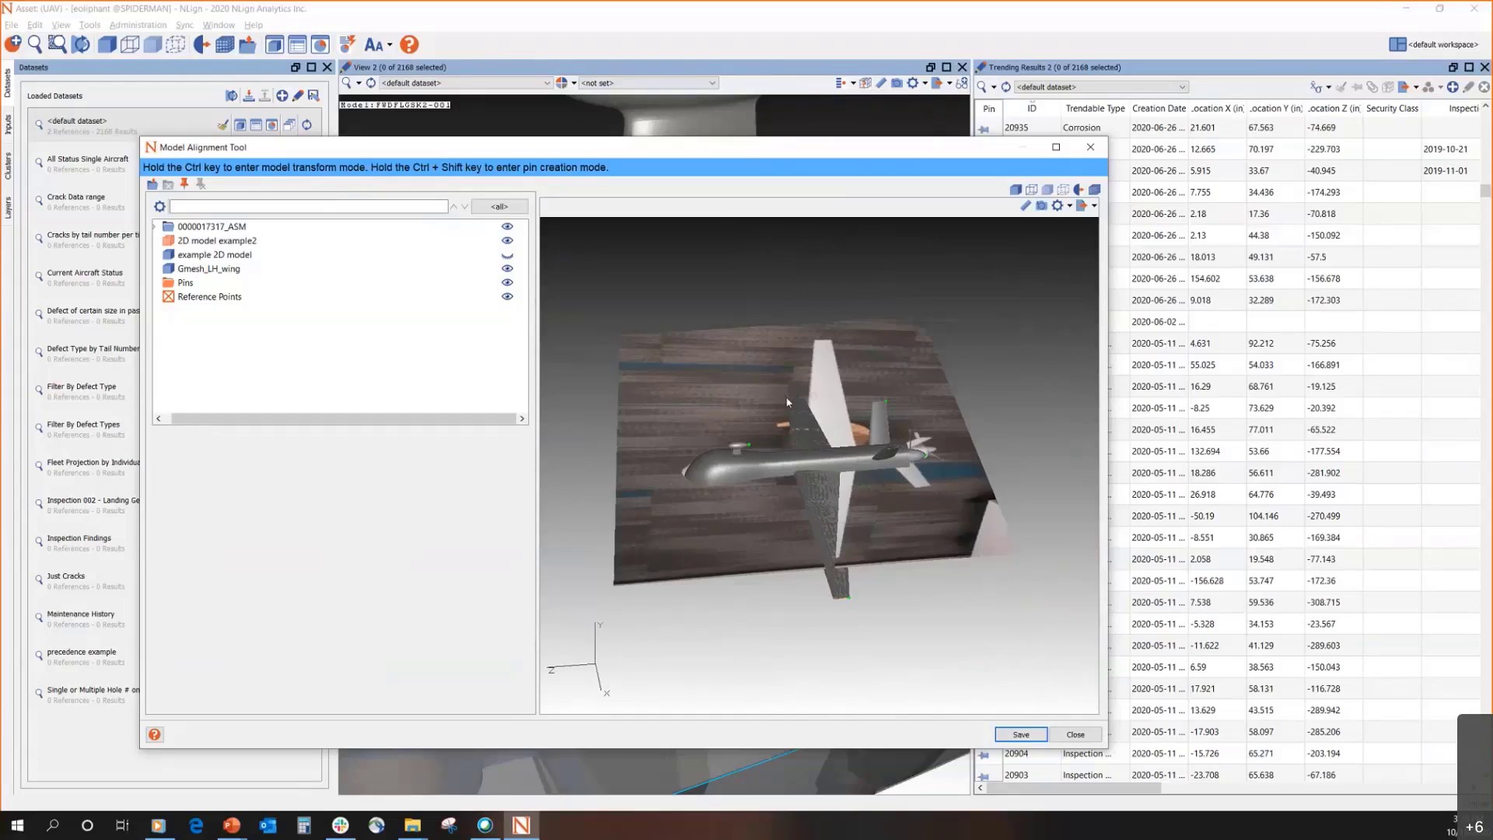
pyautogui.click(740, 535)
pyautogui.click(743, 626)
pyautogui.click(761, 634)
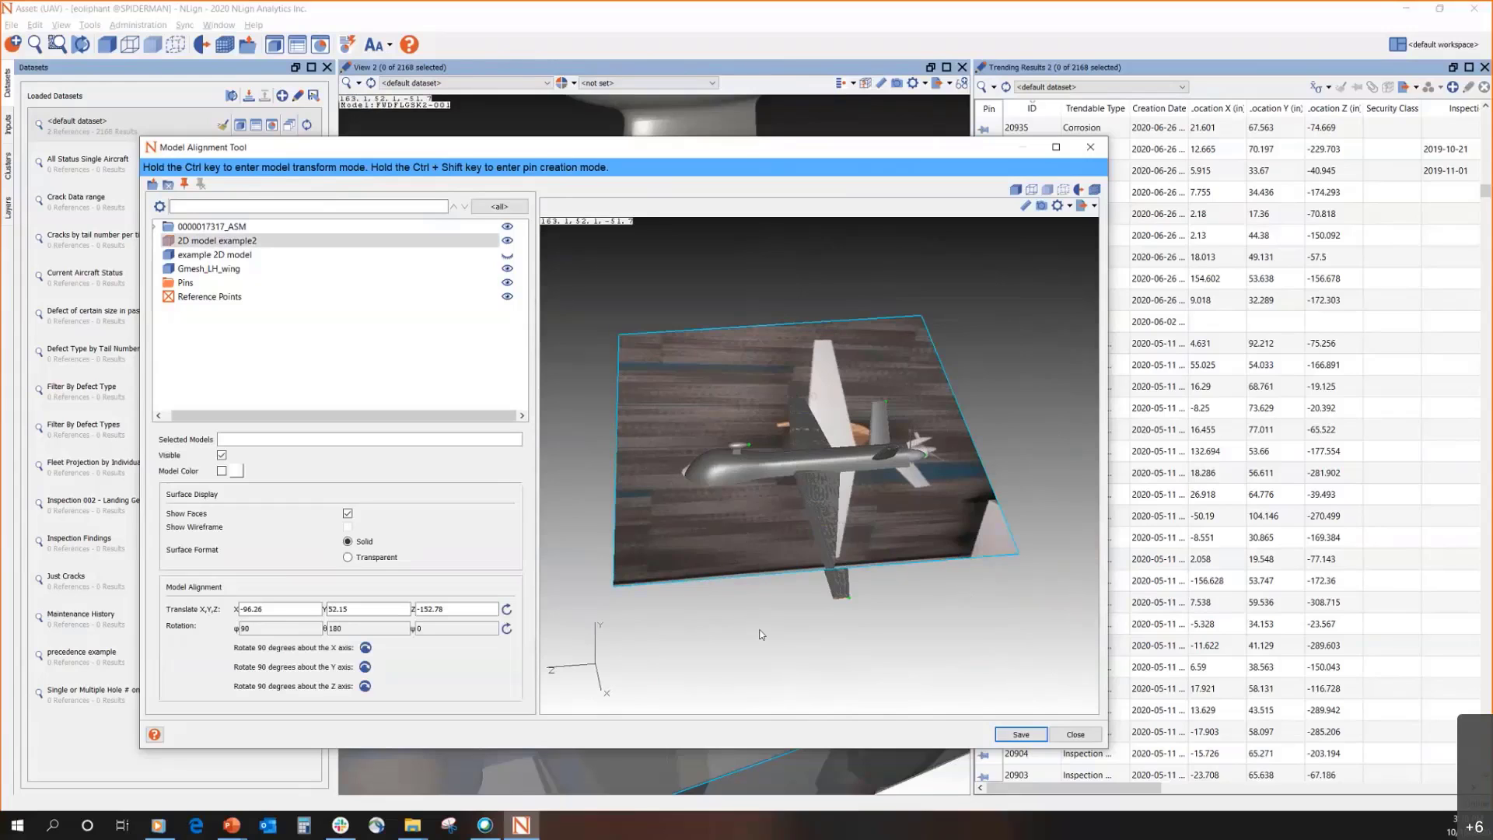
pyautogui.moveTo(762, 634); pyautogui.dragTo(726, 650)
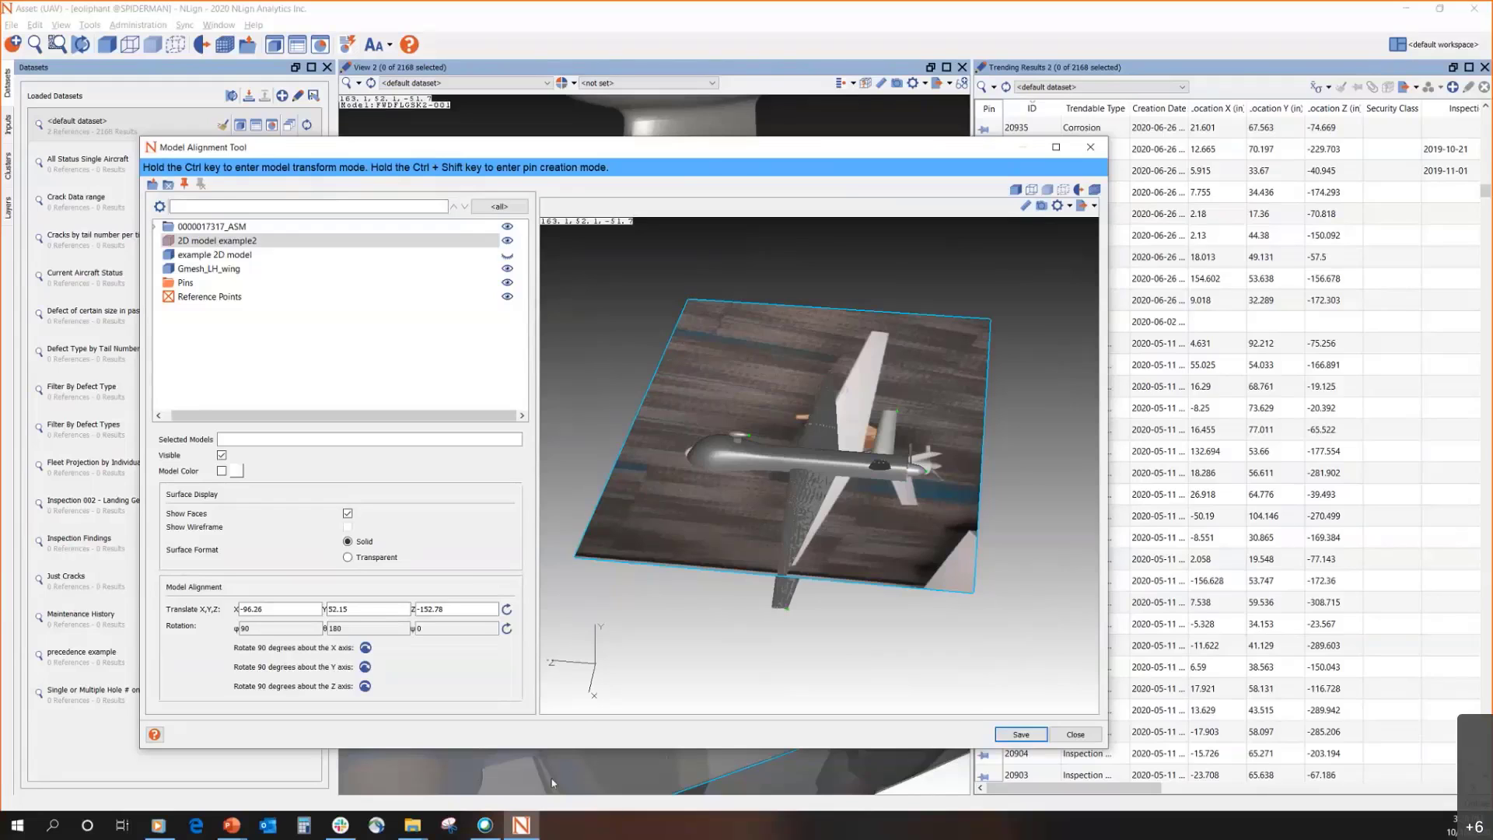
# Switch to the Admin Training presentation in PowerPoint, review the 2D Models slides 20 to 26, and return to the Model Alignment Tool
pyautogui.click(229, 827)
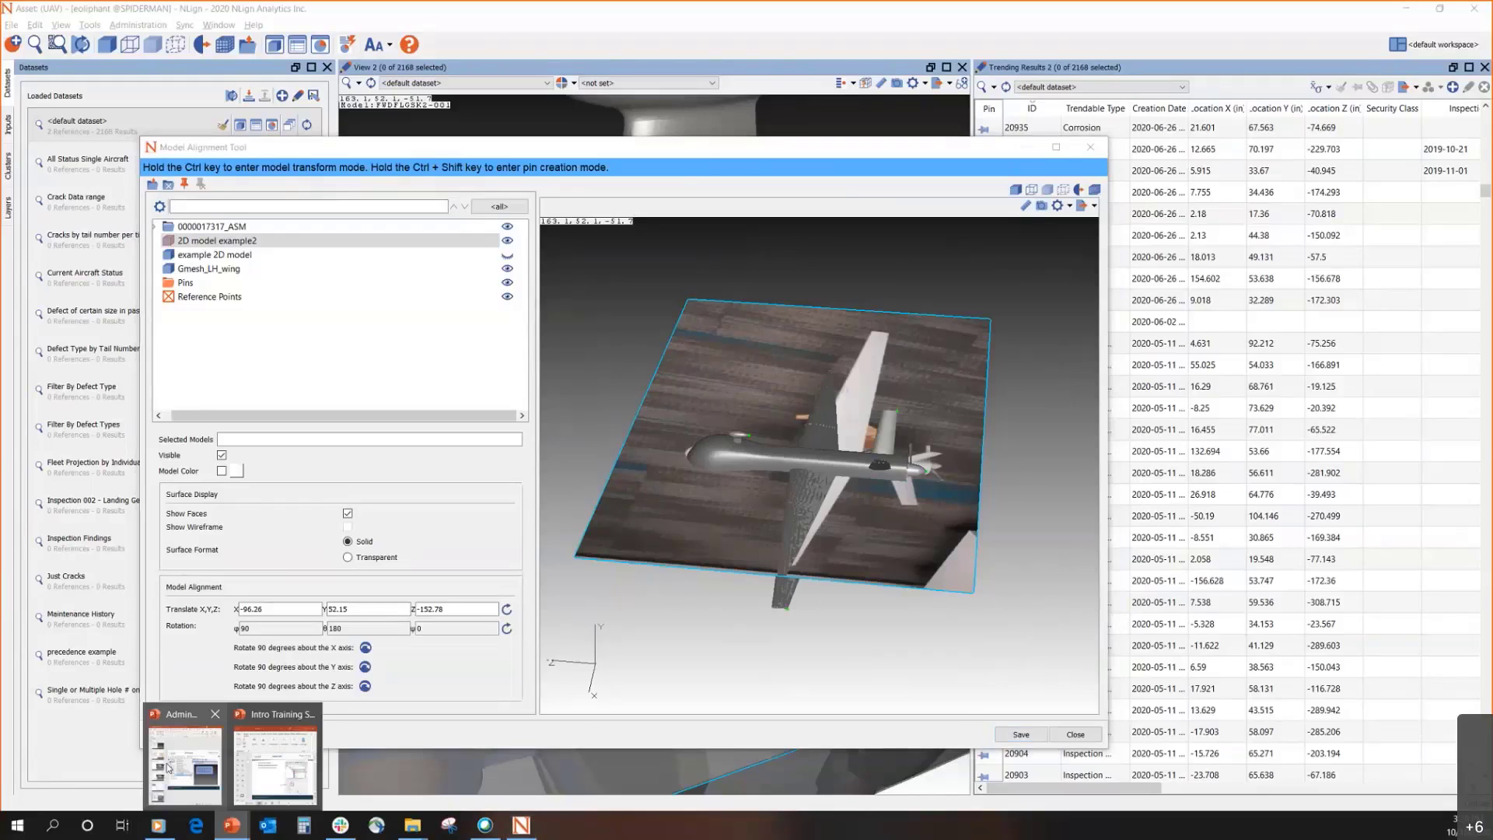
pyautogui.click(171, 766)
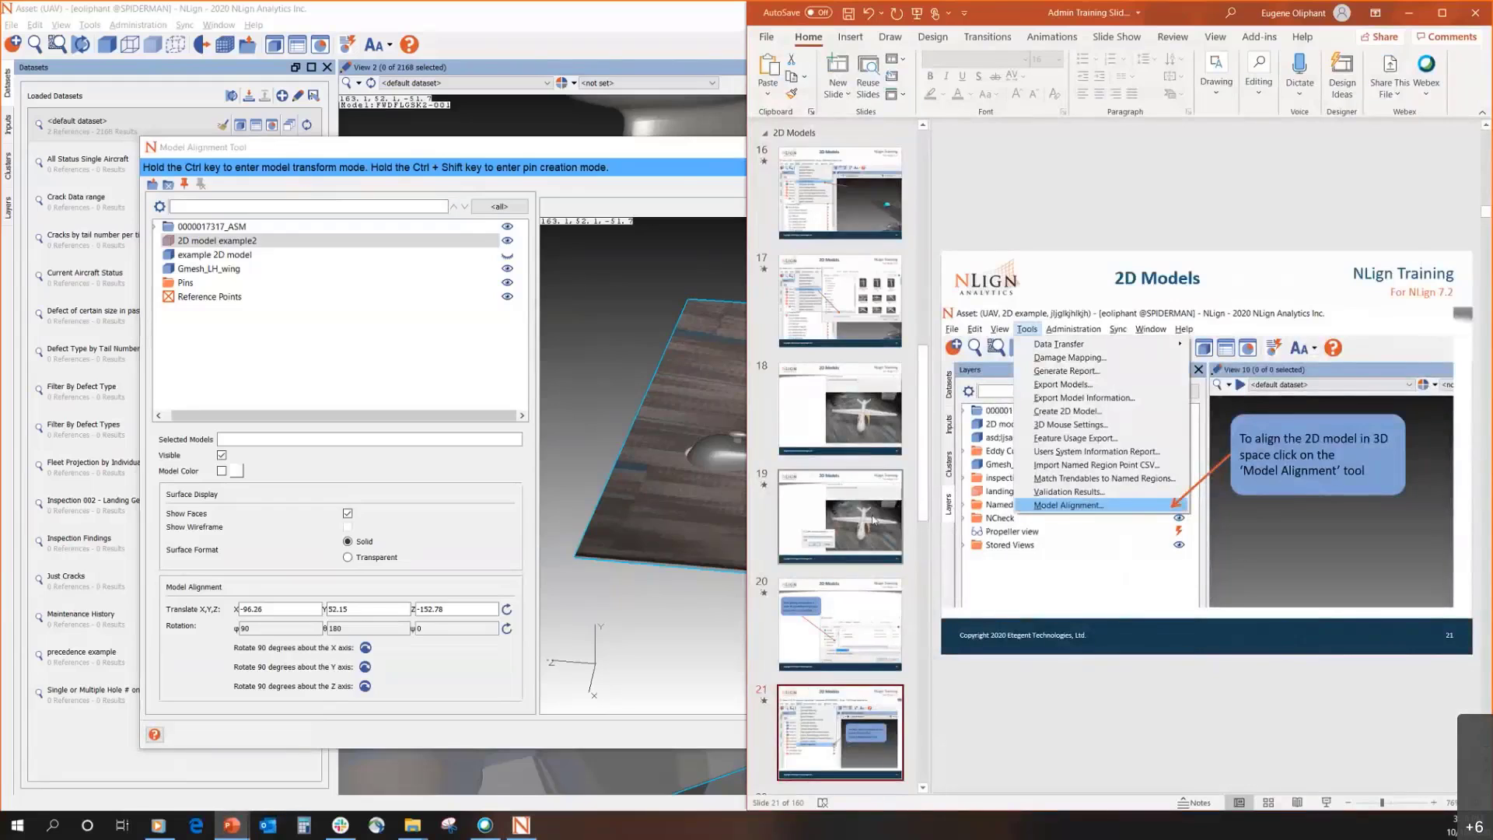
pyautogui.scroll(1, 856, 358)
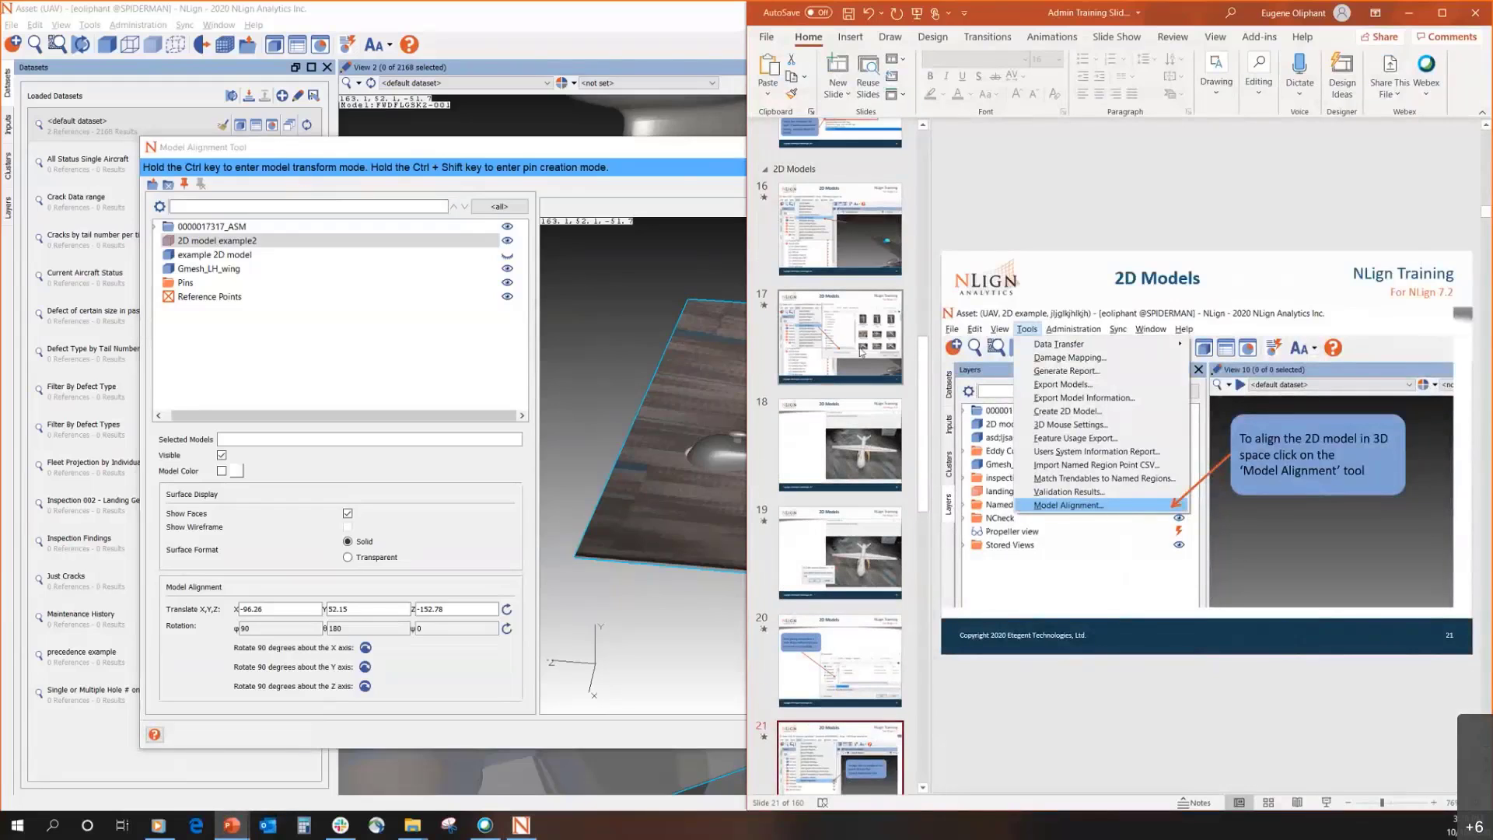
pyautogui.scroll(-3, 851, 405)
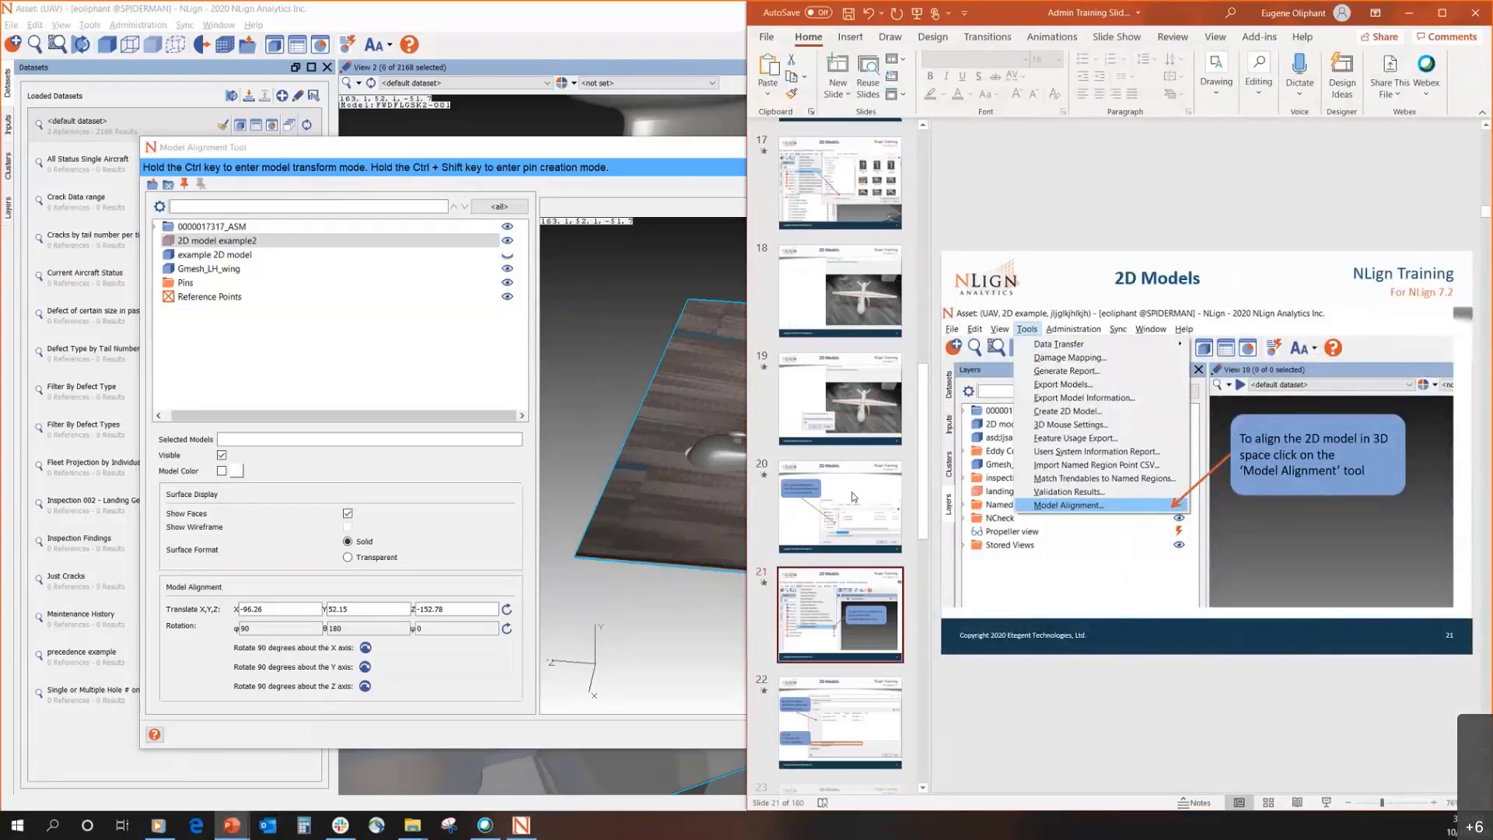
pyautogui.click(857, 482)
pyautogui.scroll(-3, 858, 482)
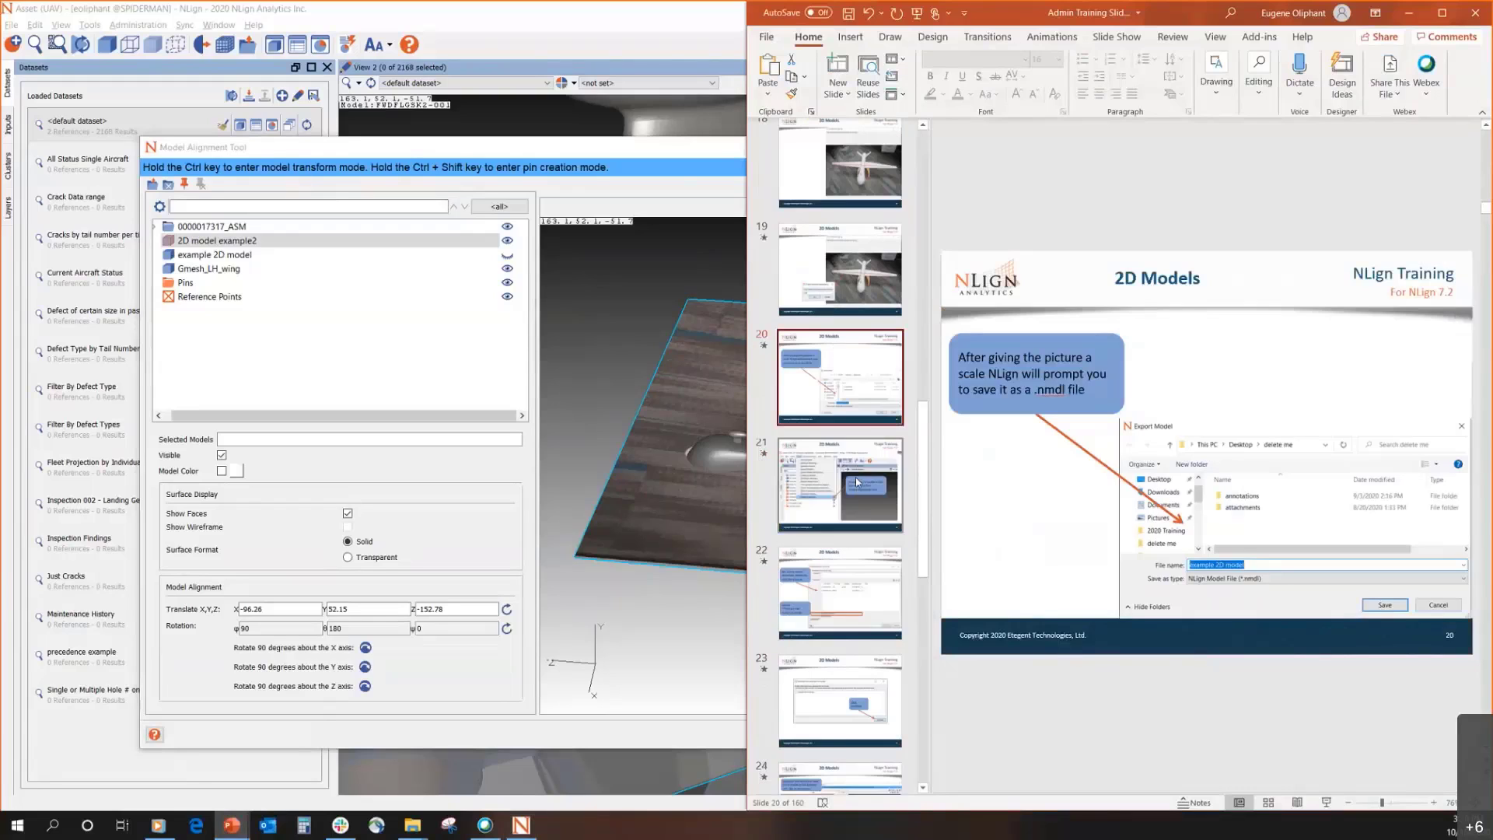
pyautogui.click(861, 545)
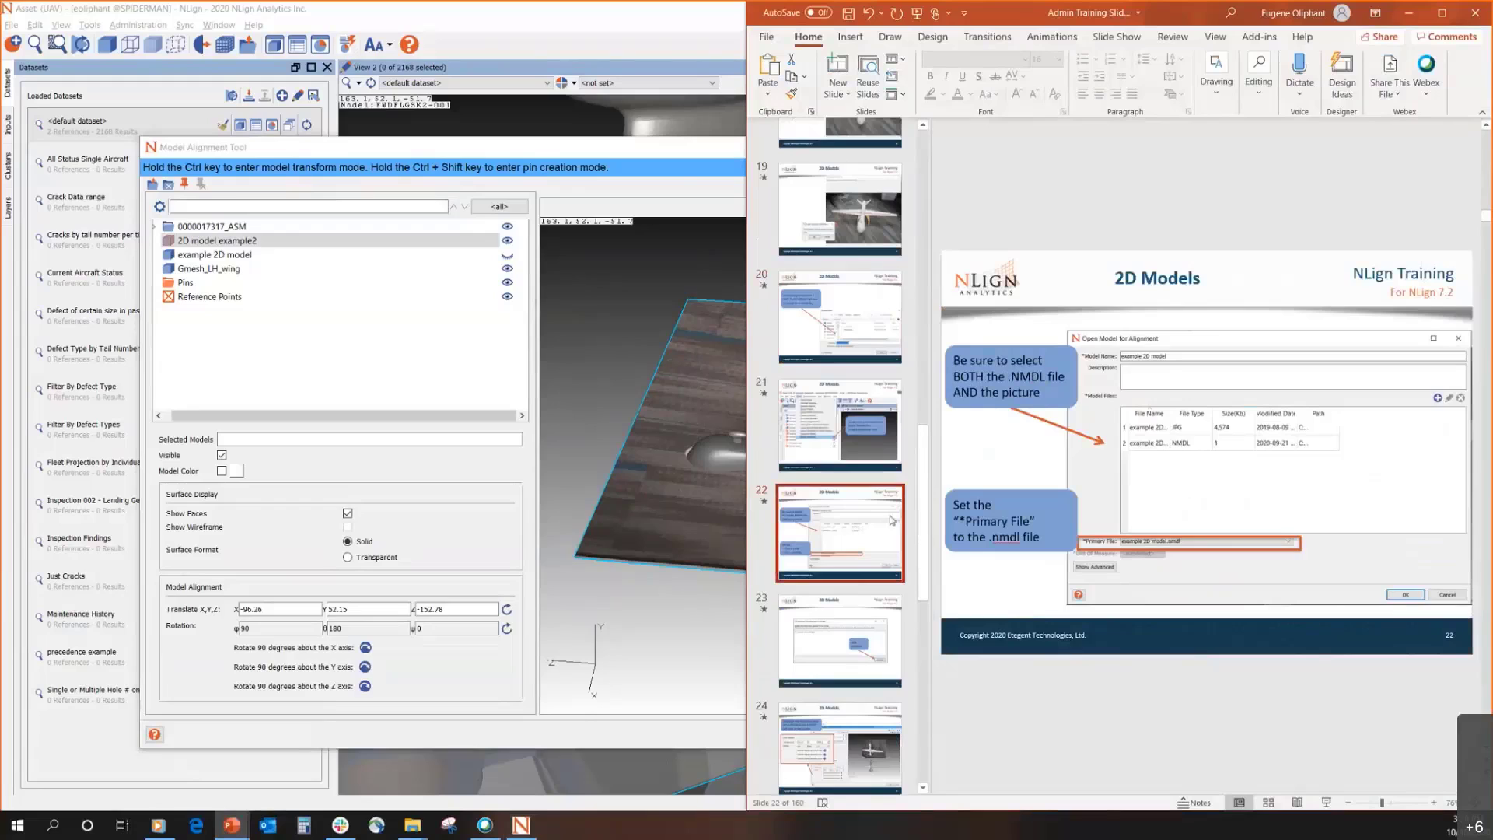
pyautogui.scroll(-2, 890, 521)
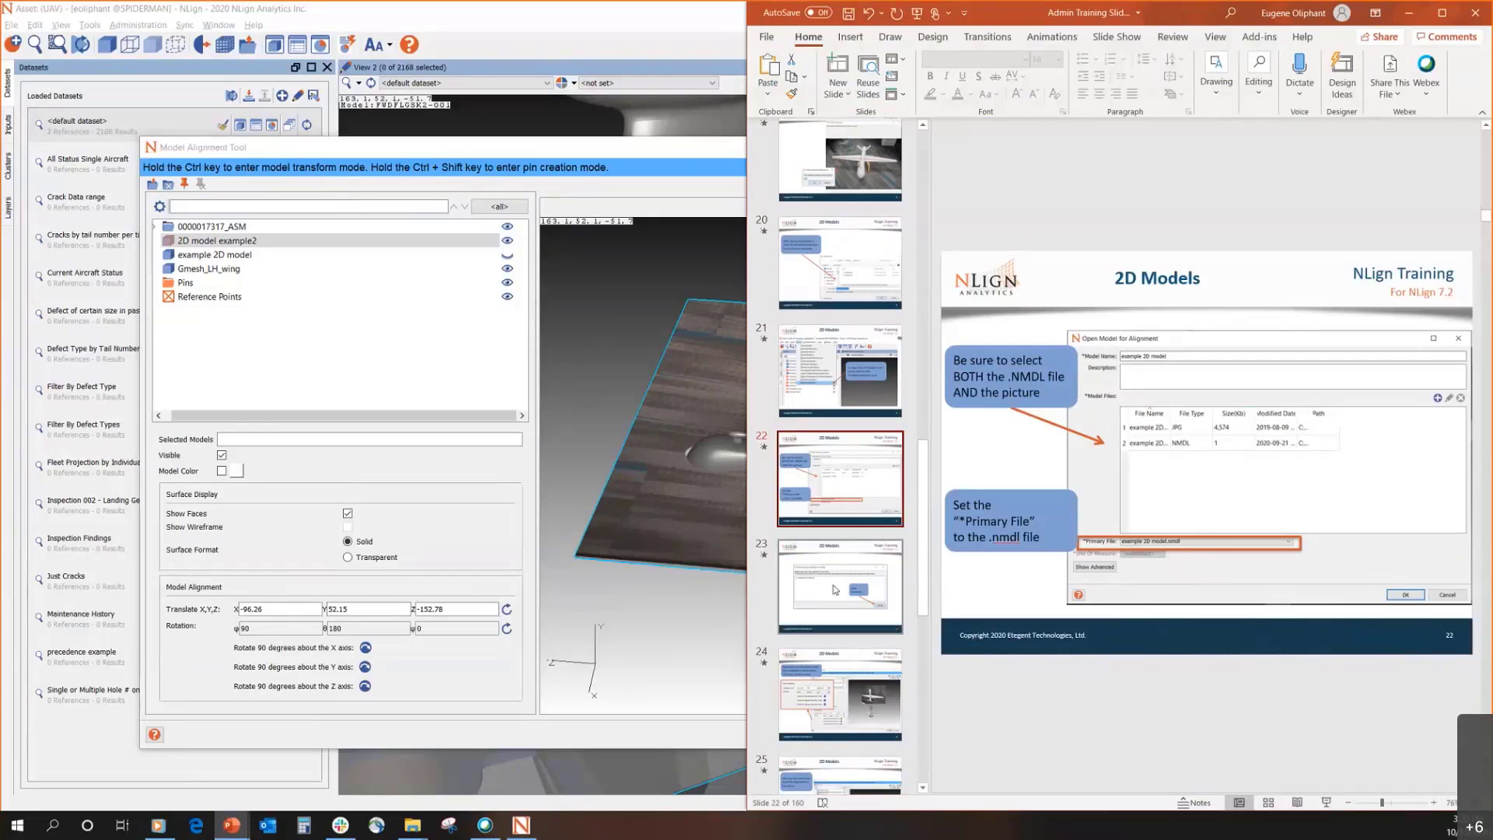
pyautogui.click(887, 597)
pyautogui.press('Down')
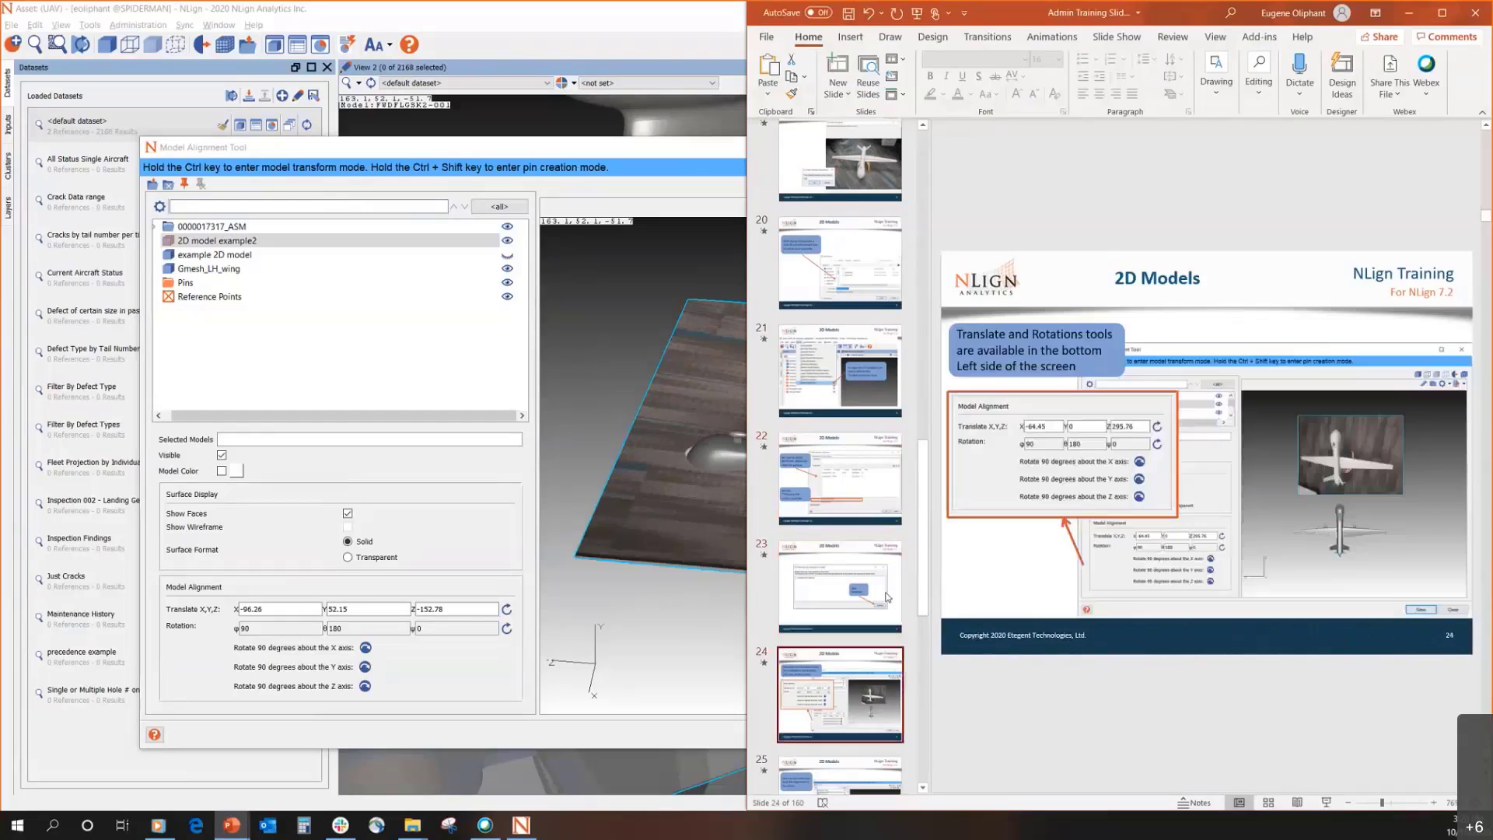
pyautogui.press('Down')
pyautogui.press('Down')
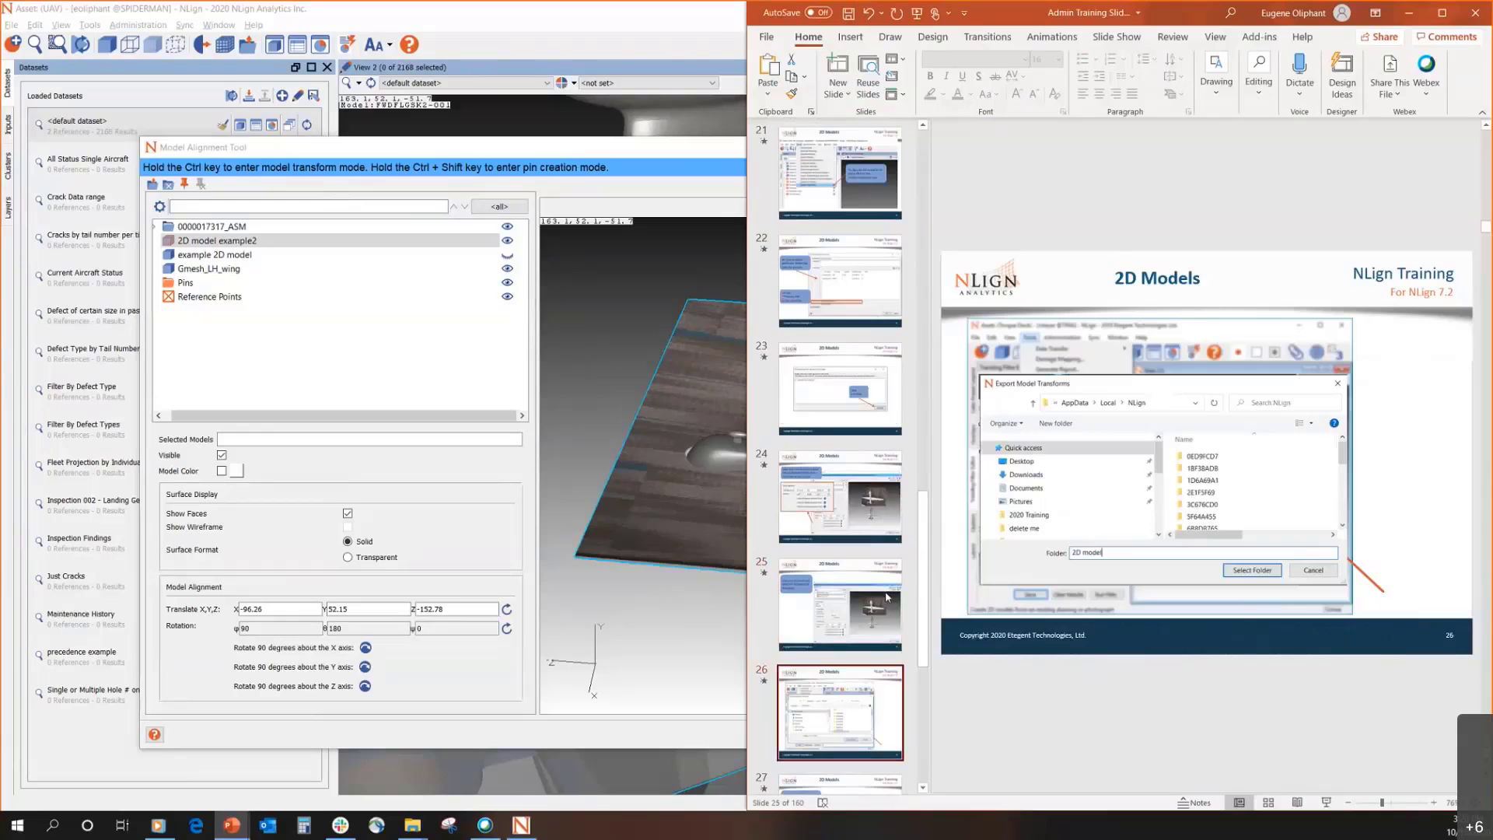
pyautogui.click(653, 600)
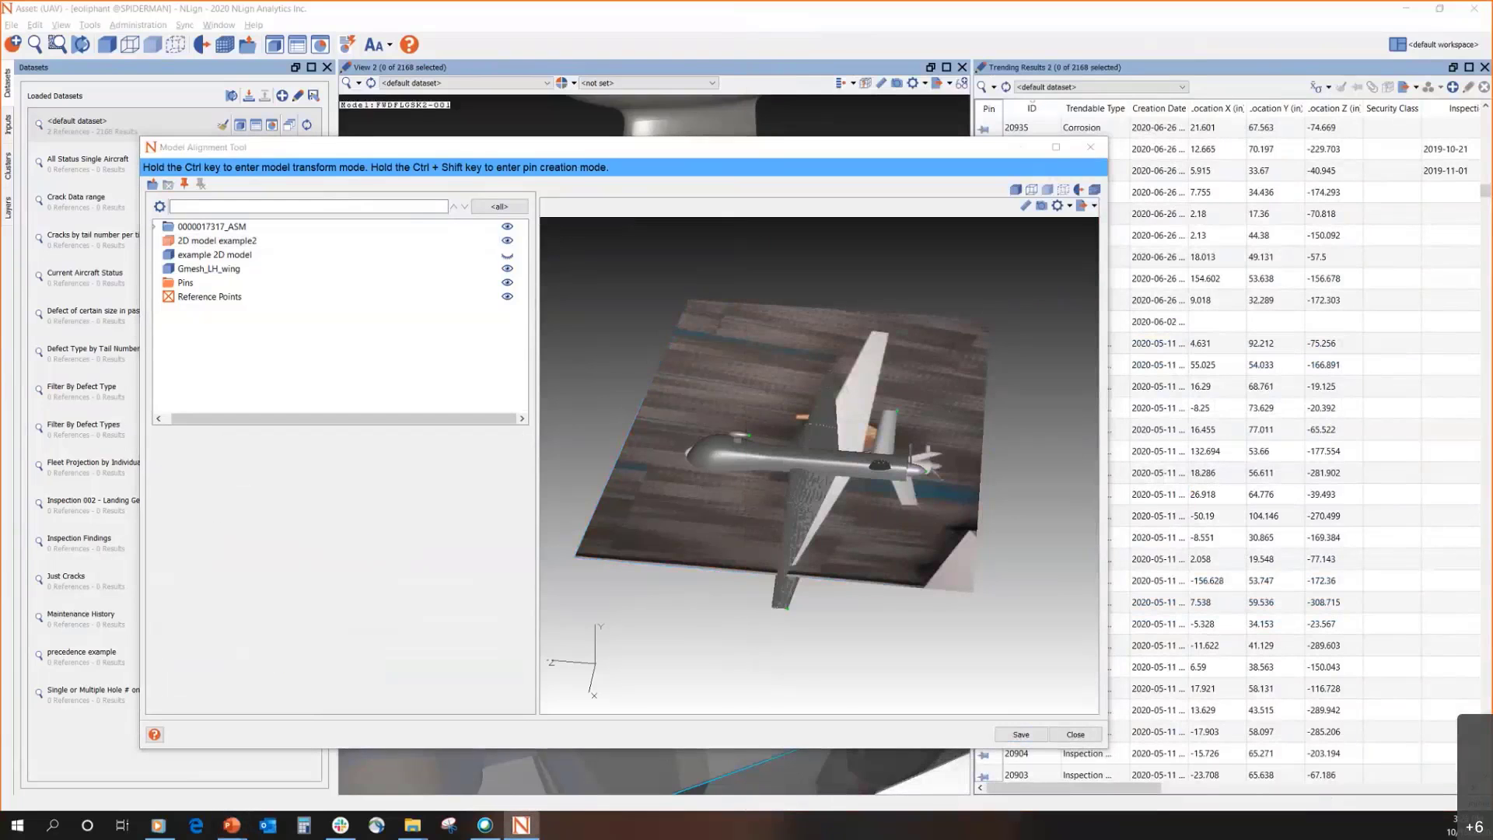
# Start saving the alignment transform of 2D model example2 and choose the Desktop's "delete me" folder as the export location
pyautogui.click(1021, 735)
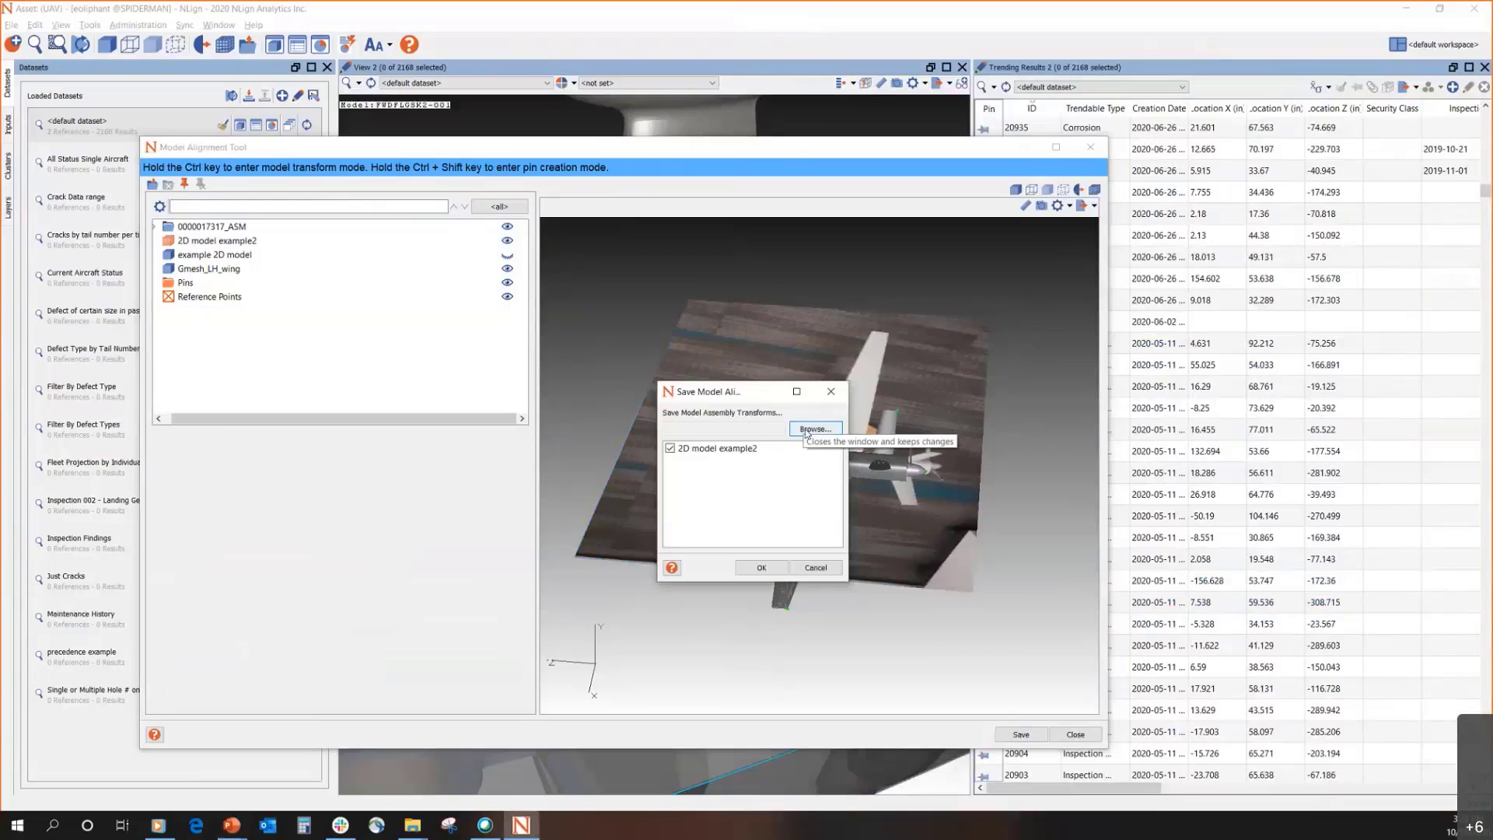
pyautogui.click(807, 432)
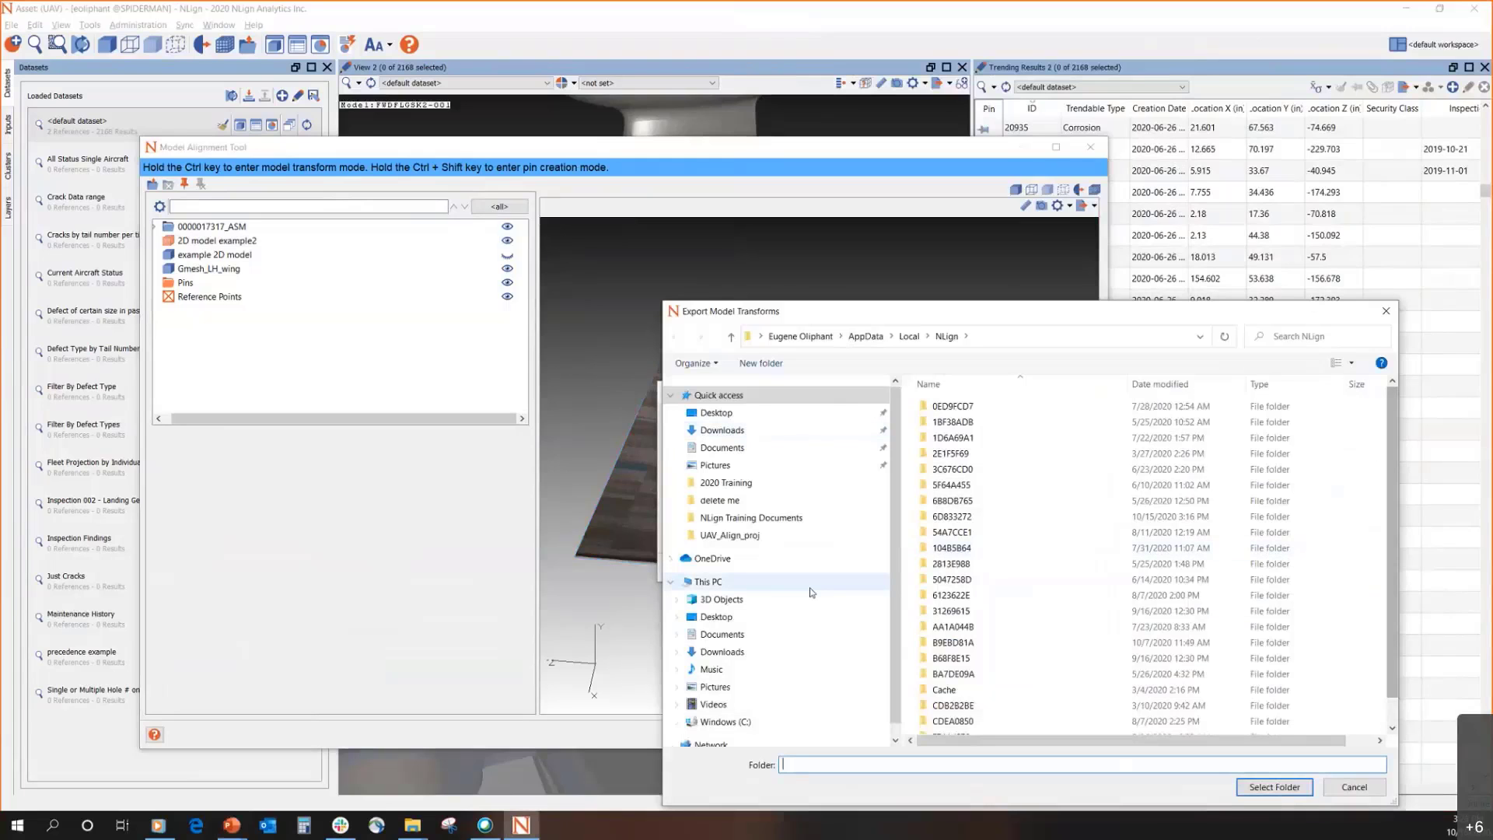
pyautogui.click(717, 617)
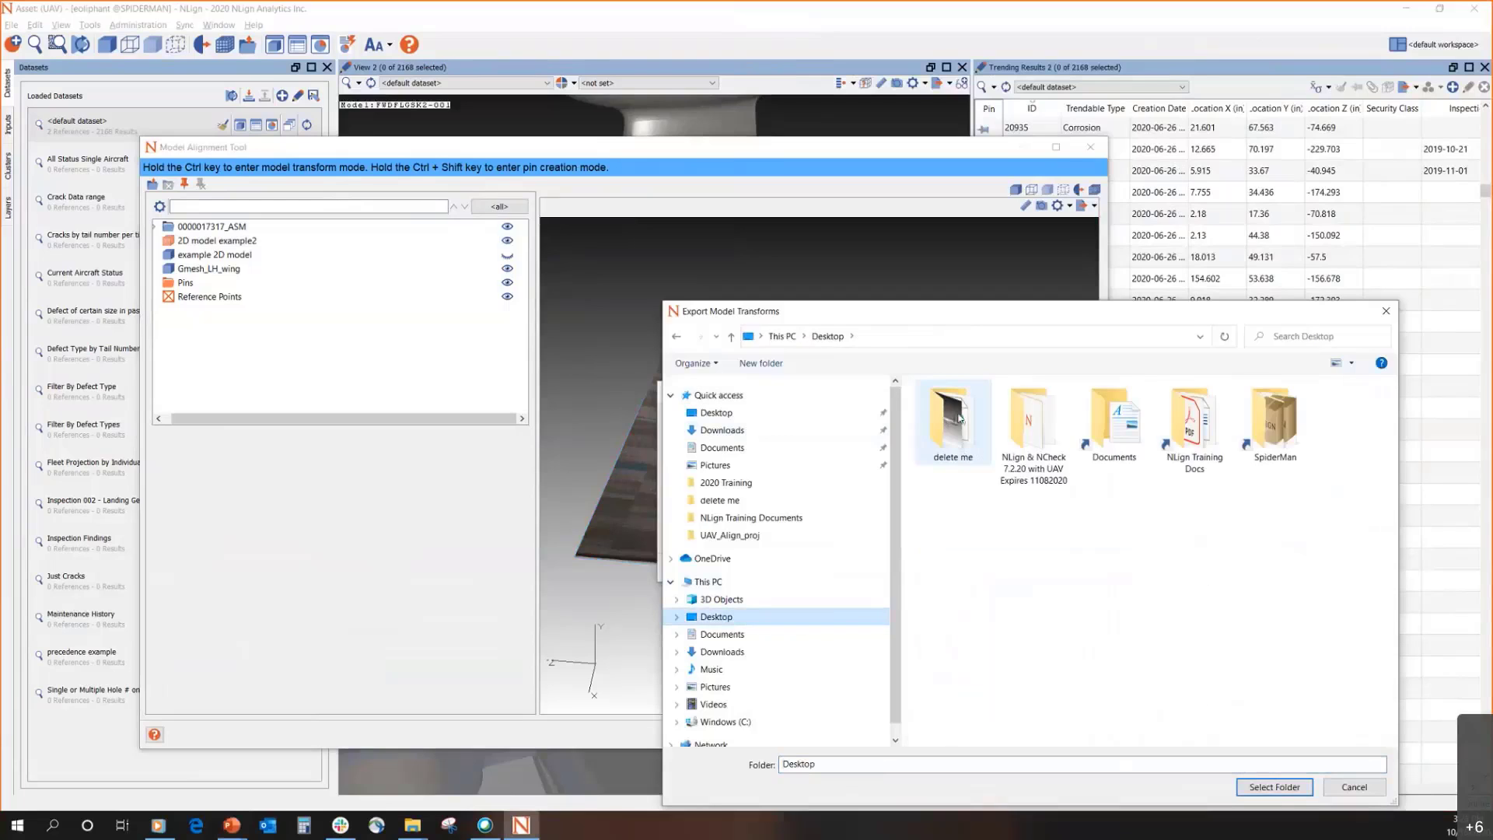
pyautogui.doubleClick(954, 428)
# Try to export the transform to a folder named "alignment 2D example", and clear that folder name
pyautogui.click(835, 765)
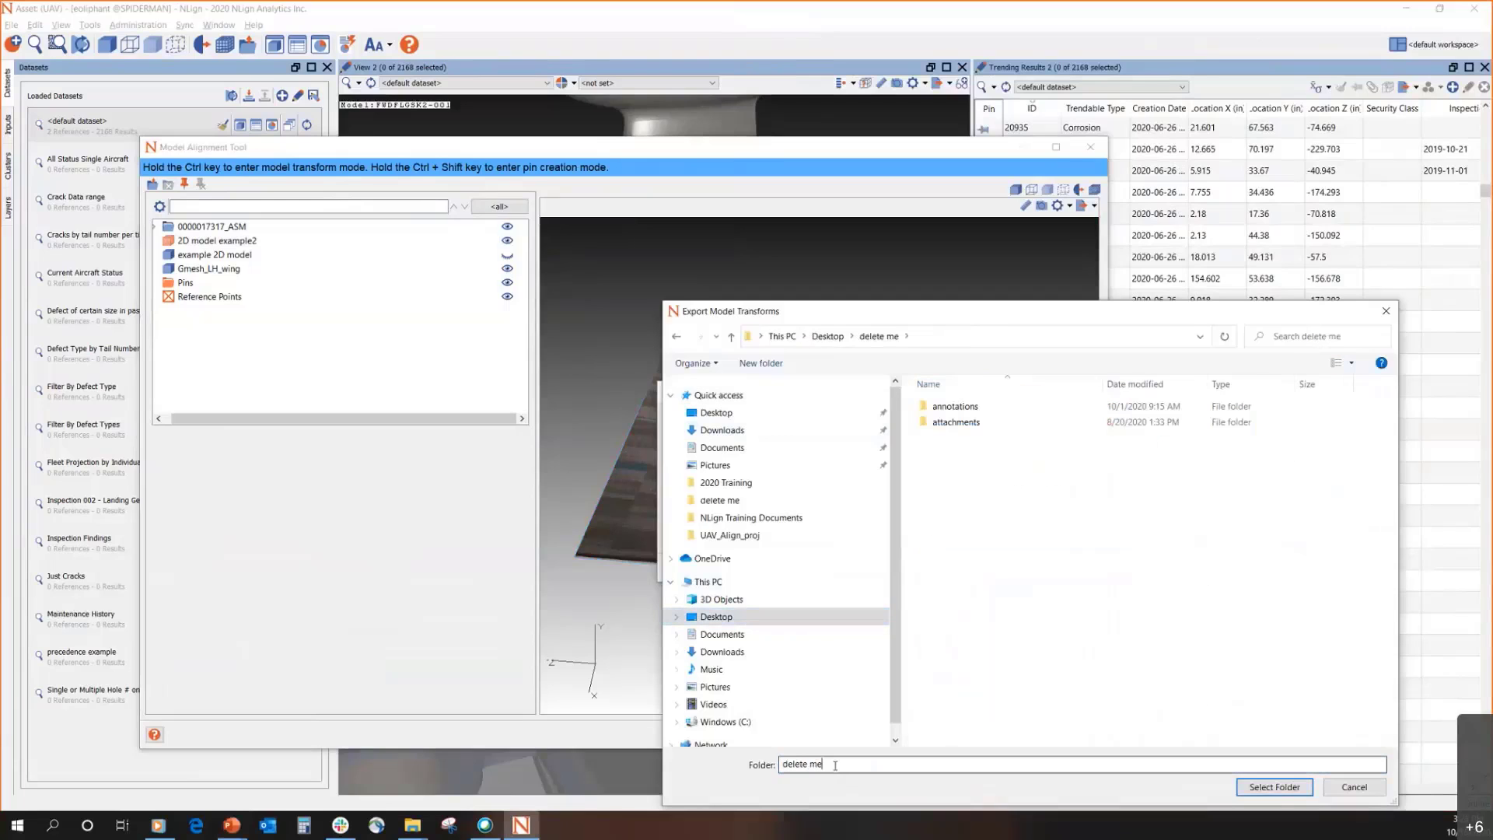
pyautogui.hotkey('ctrl', 'a')
pyautogui.write('alignmen')
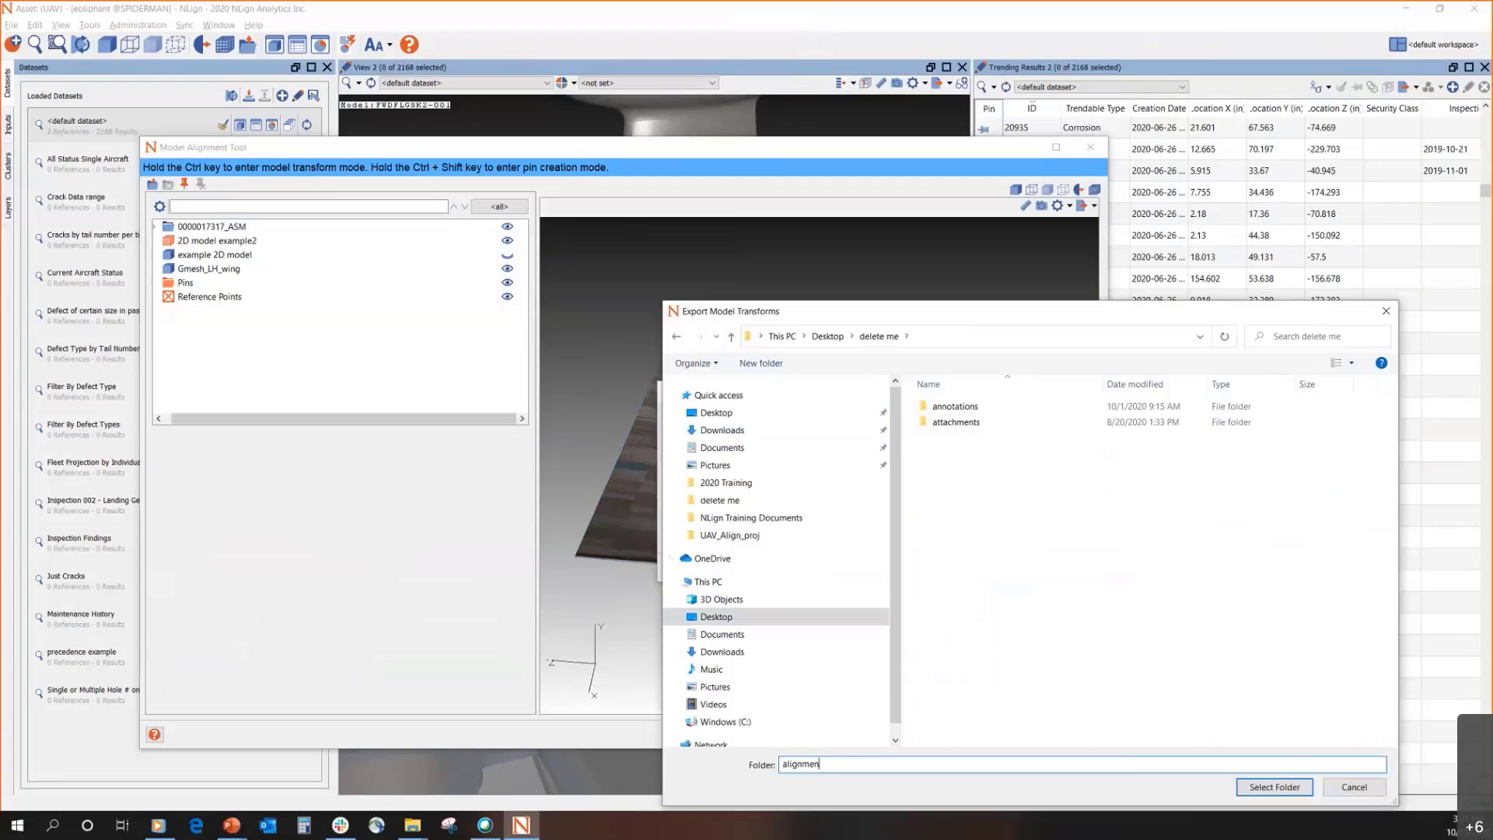
pyautogui.write('t 2D d')
pyautogui.press('BackSpace')
pyautogui.write('example')
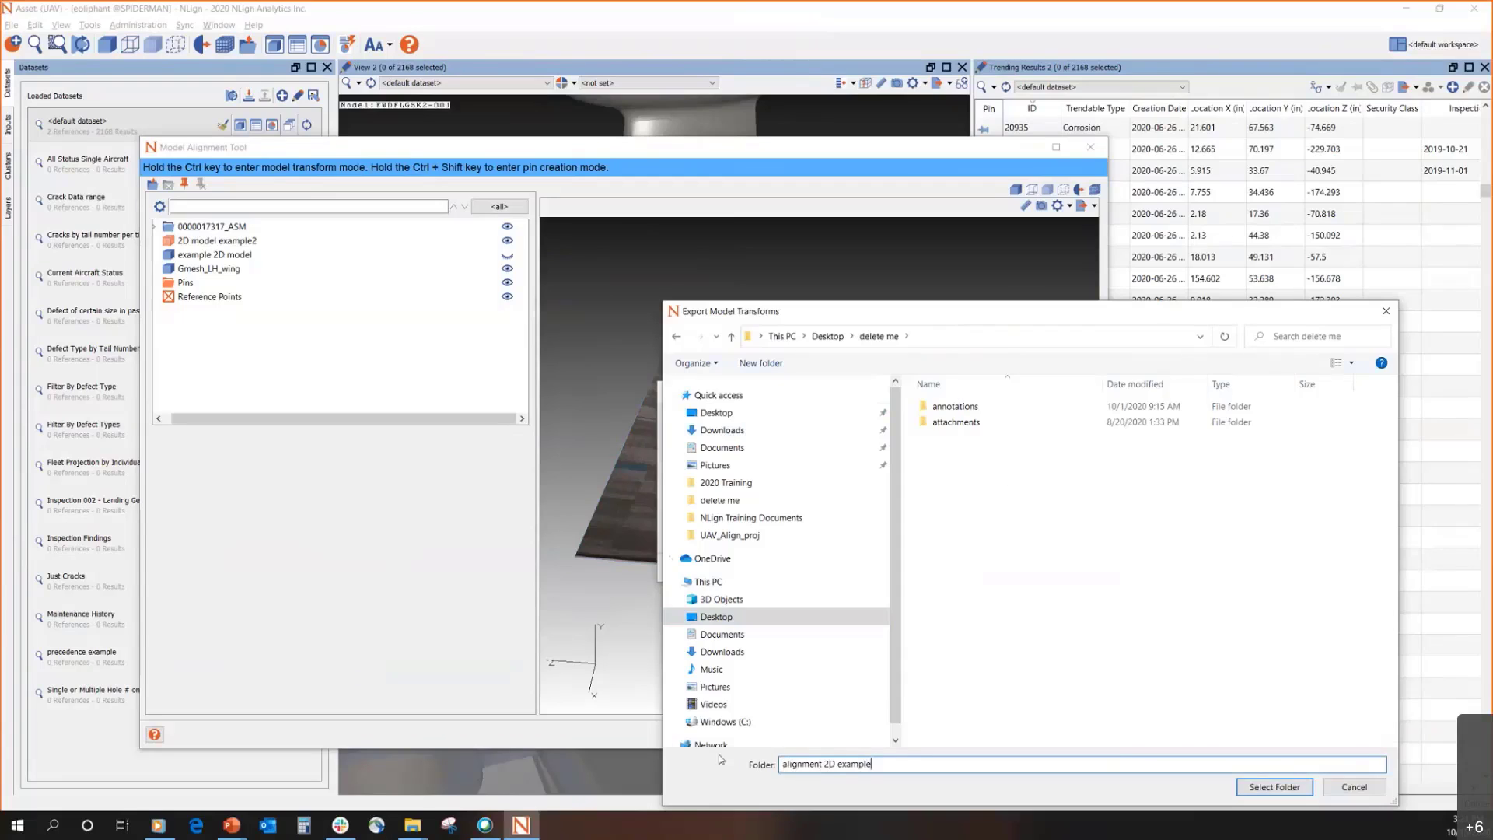
pyautogui.click(1256, 788)
pyautogui.click(835, 426)
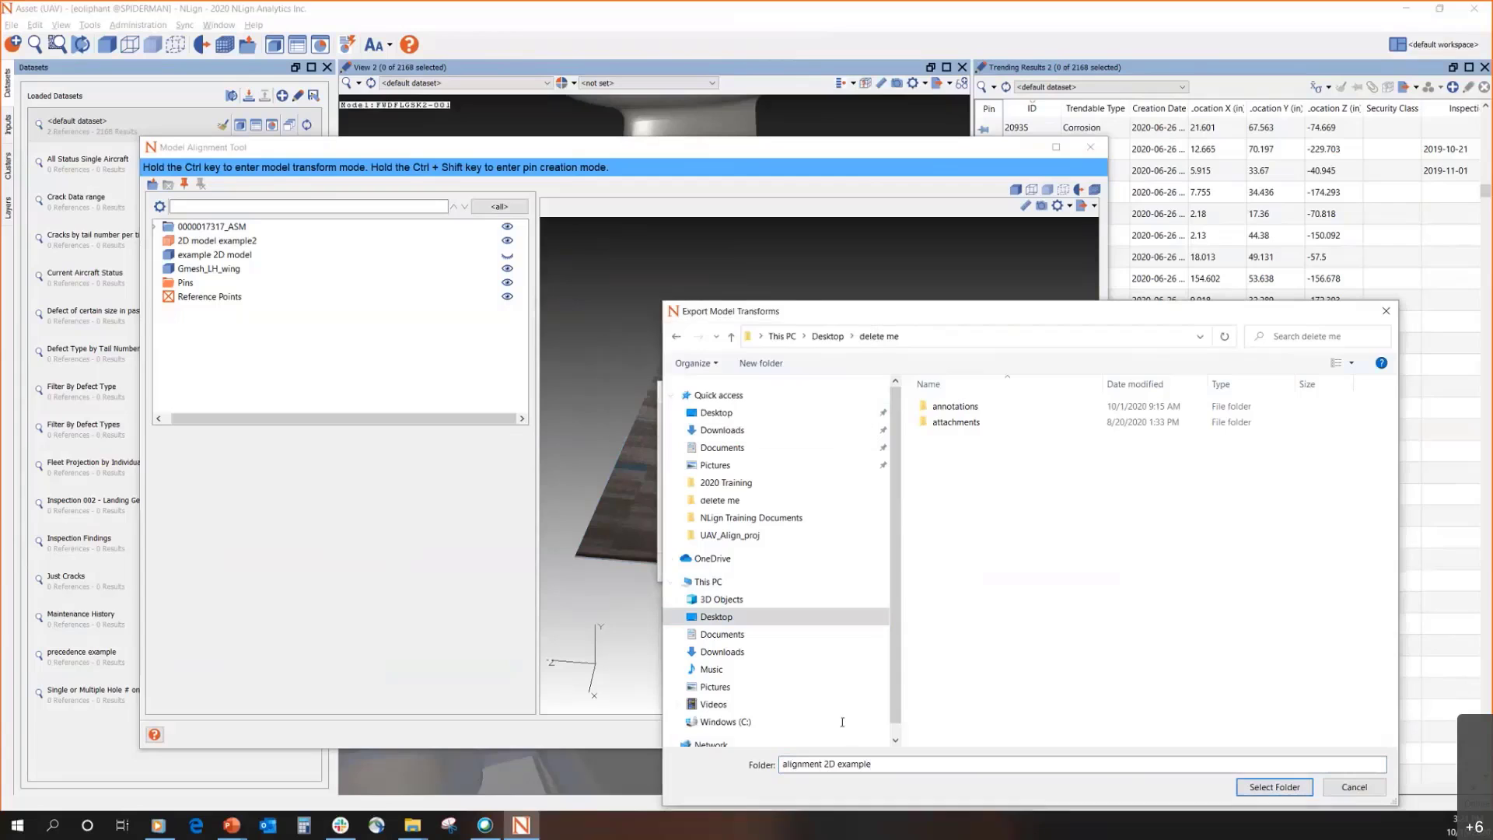
pyautogui.press('BackSpace')
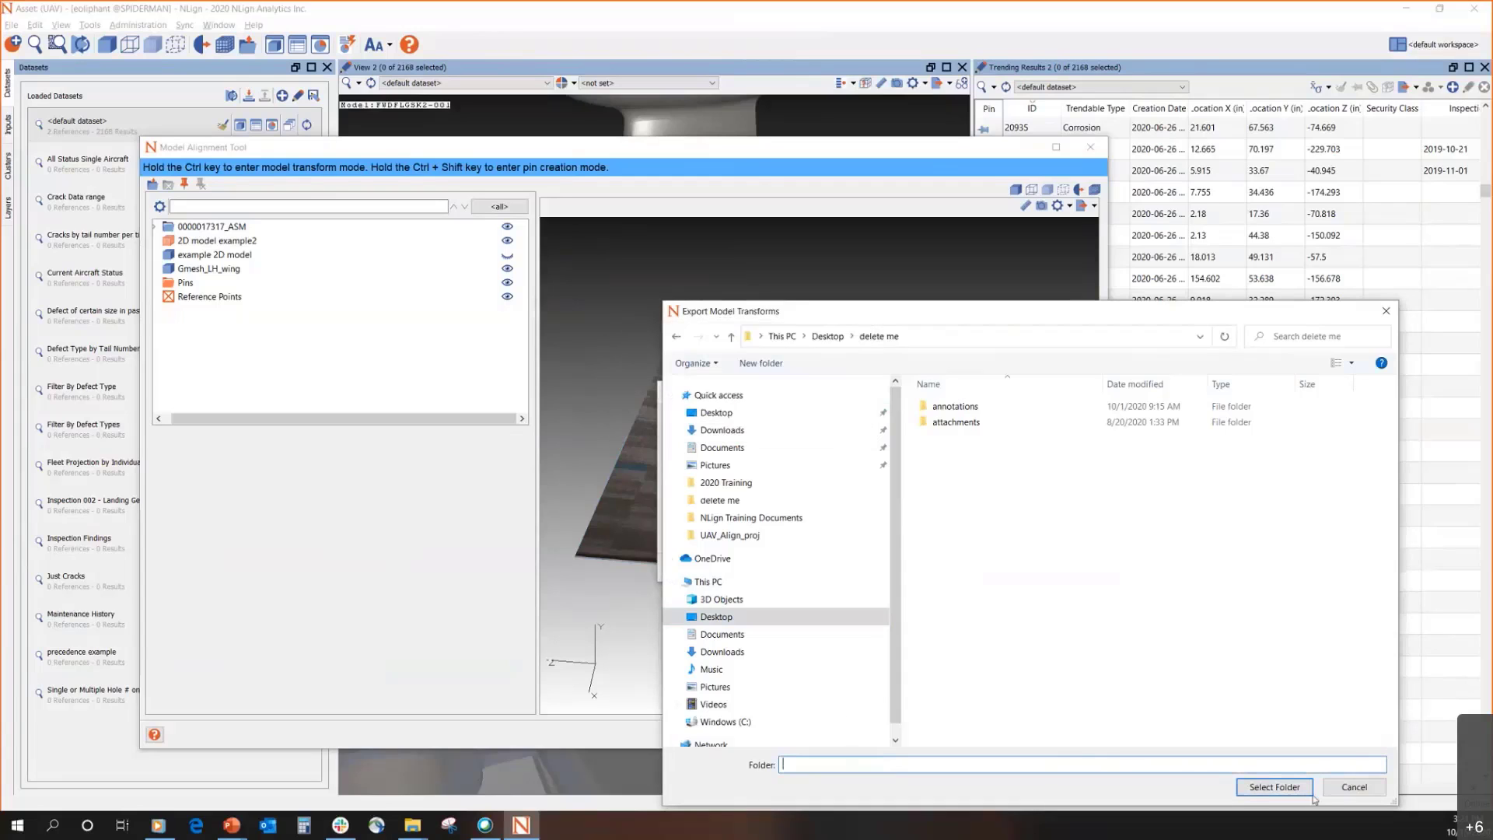
# Export the 2D model example2 transform into the "delete me" folder and close the Model Alignment Tool
pyautogui.click(1256, 788)
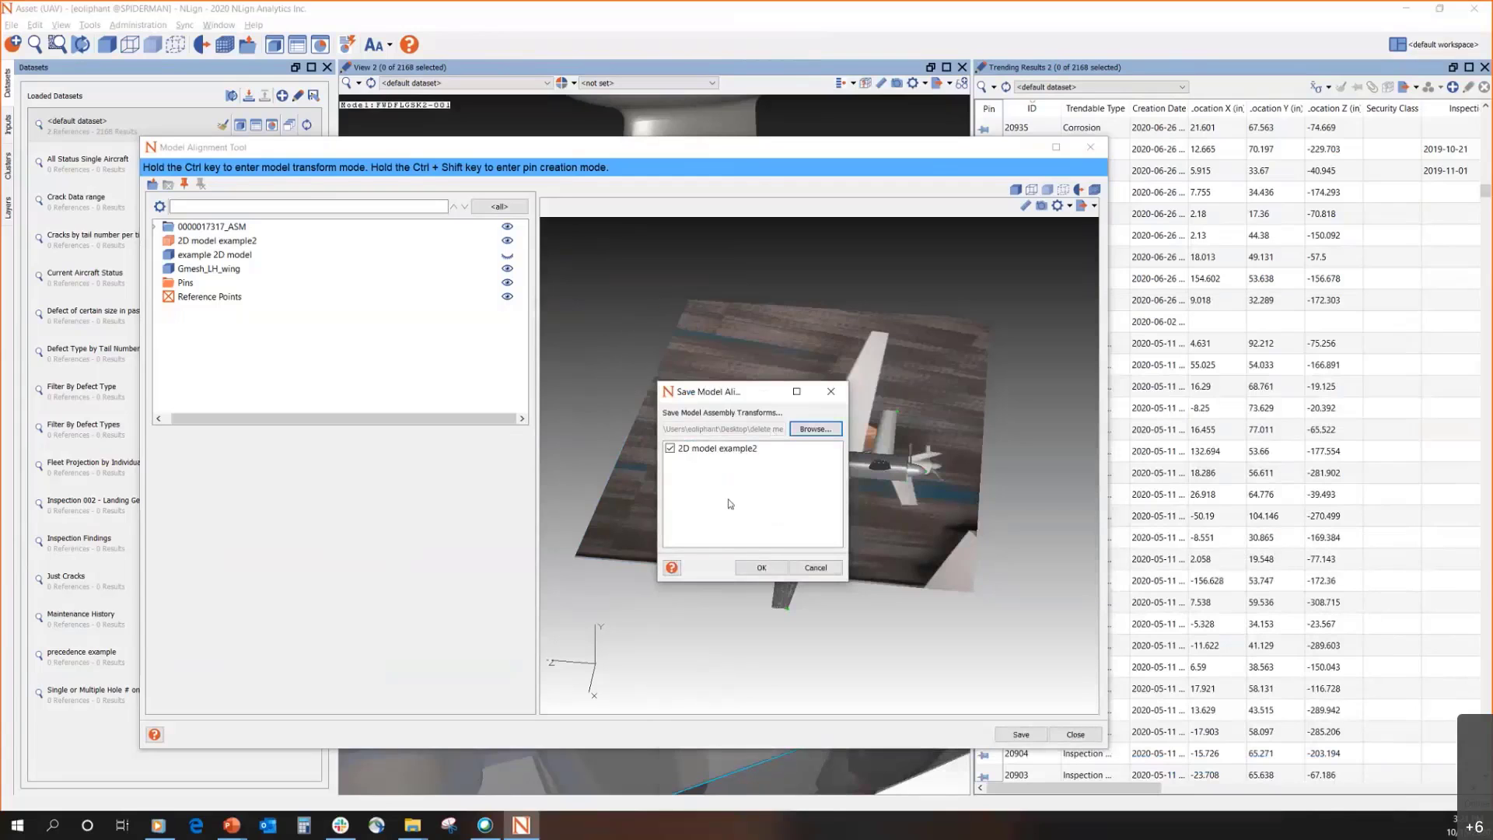
pyautogui.click(761, 569)
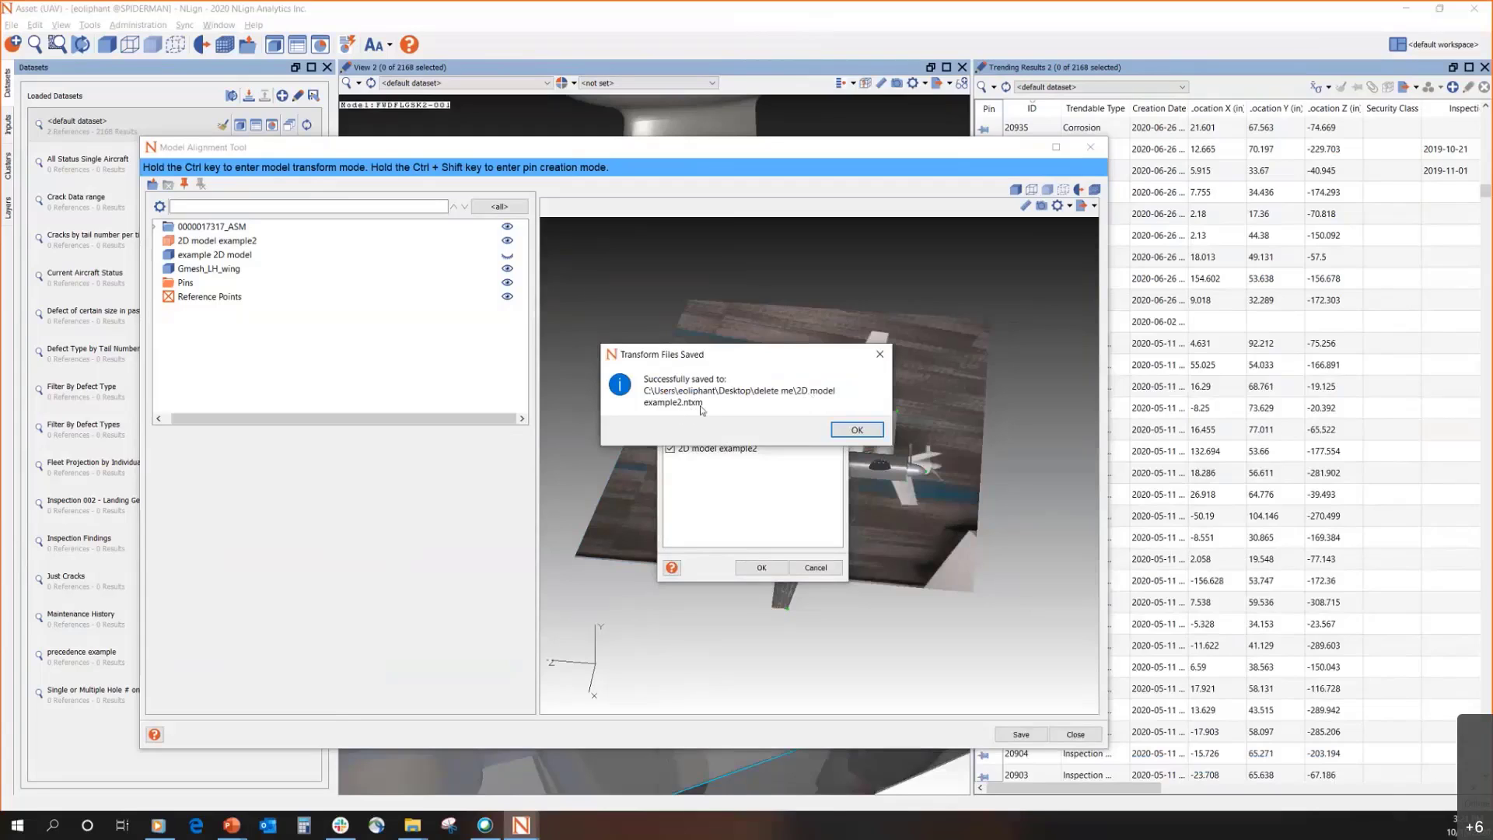
pyautogui.click(856, 432)
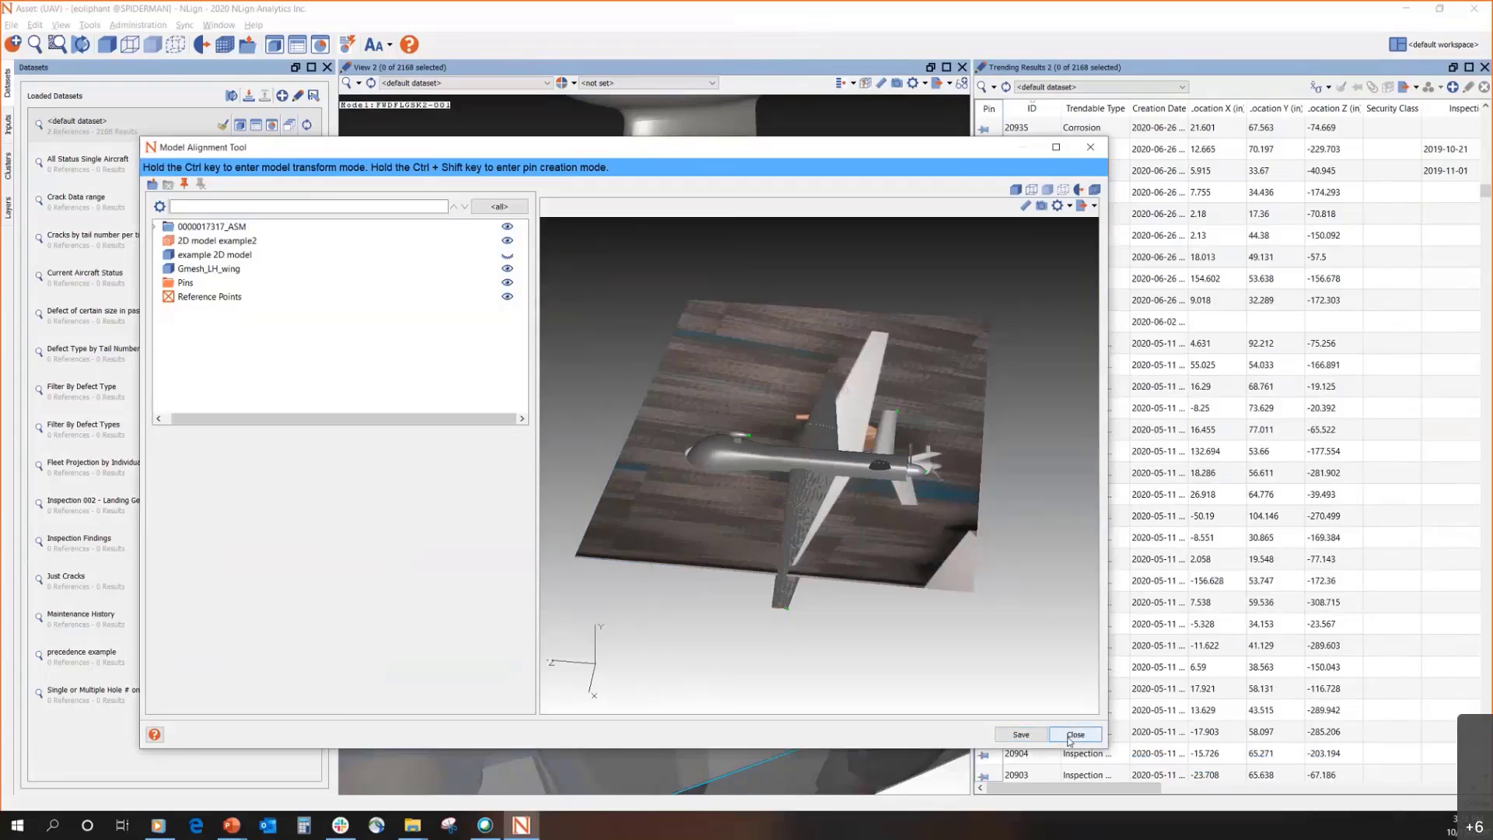
pyautogui.click(1075, 735)
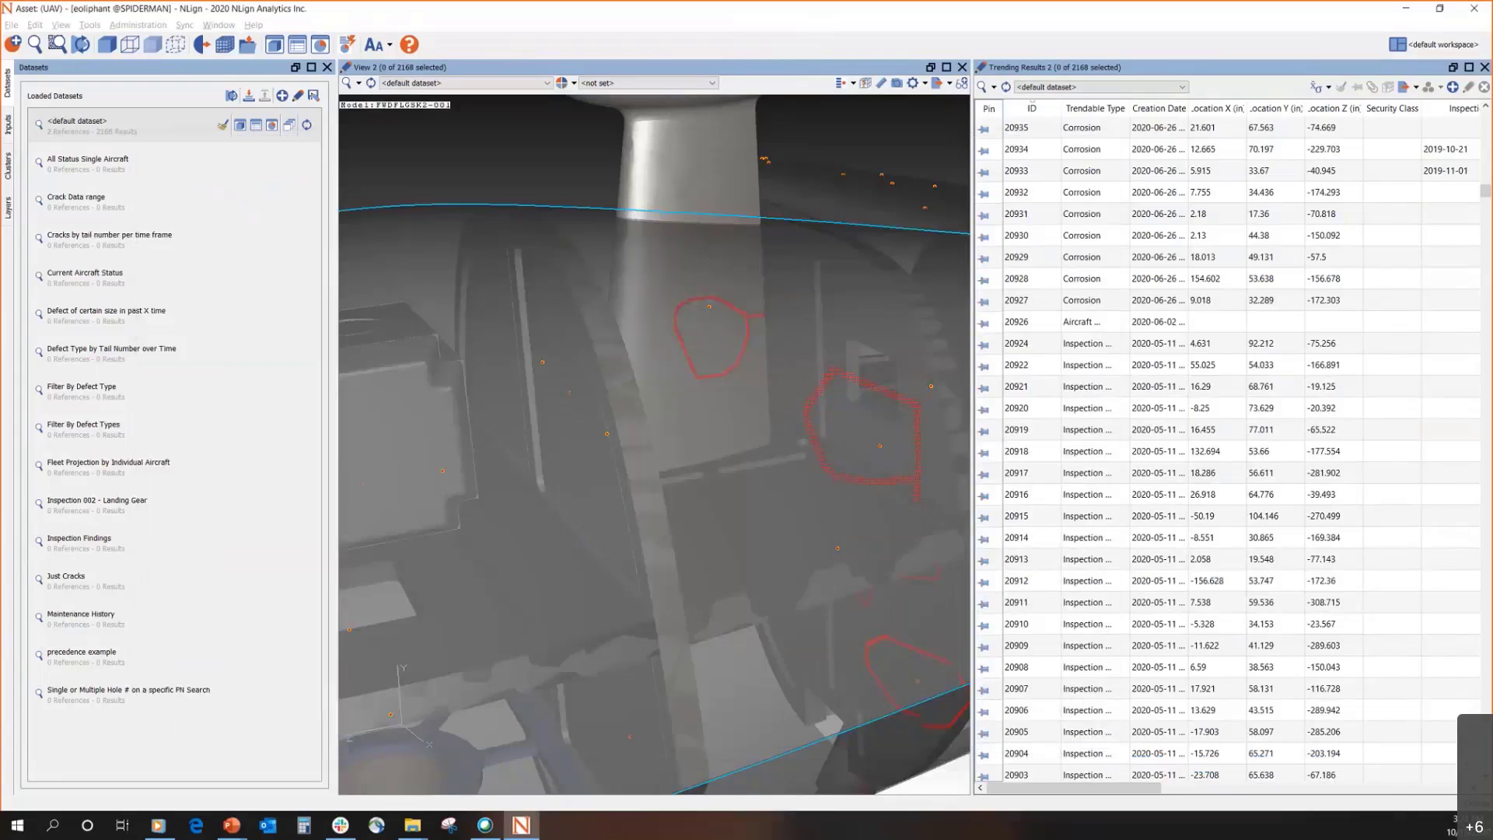
# Switch to the Admin Training presentation in PowerPoint and read slide 27 on loading the .nmdl file as an asset
pyautogui.click(233, 826)
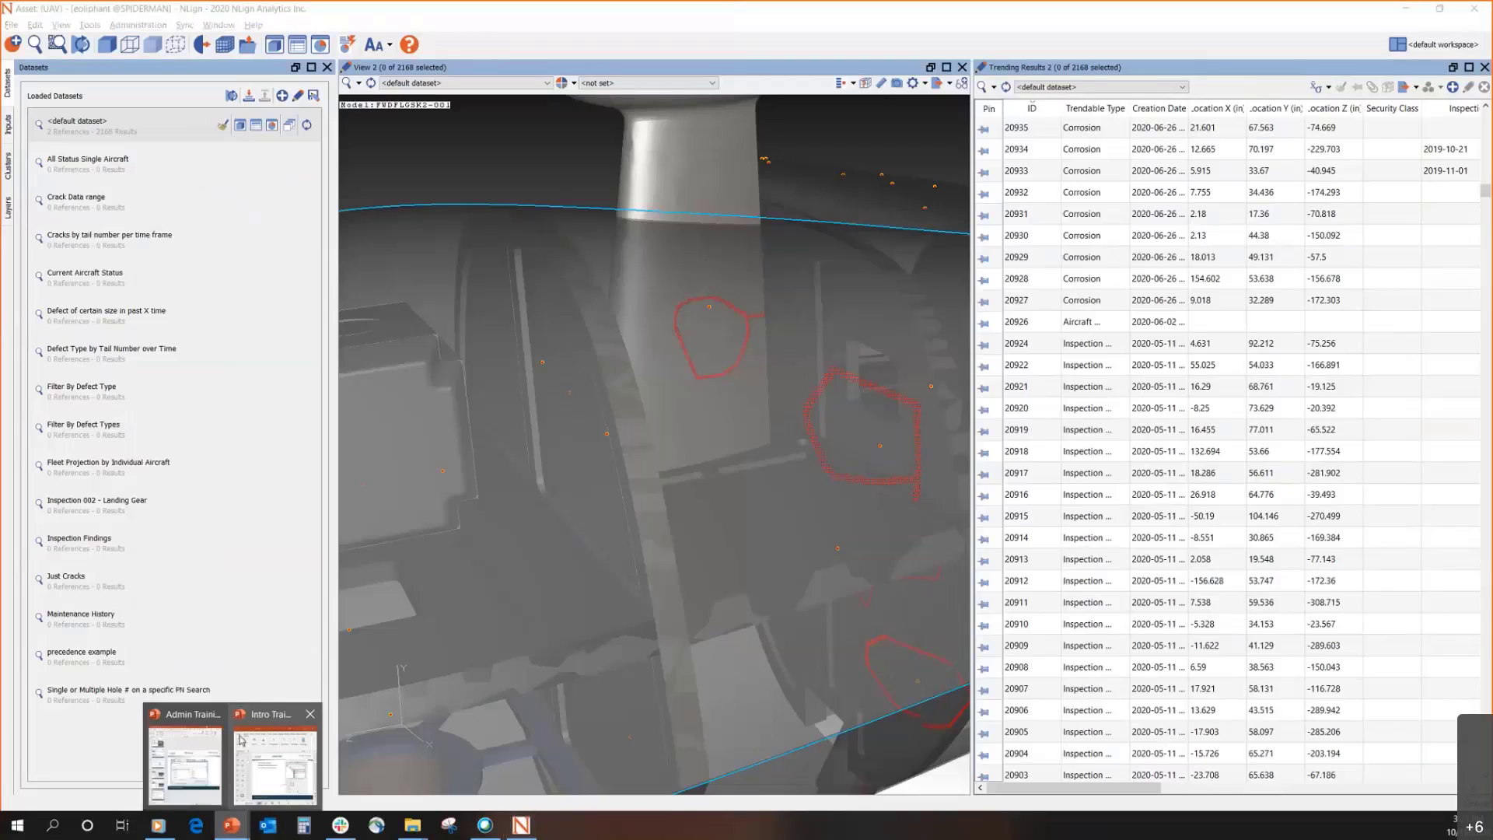
pyautogui.click(185, 762)
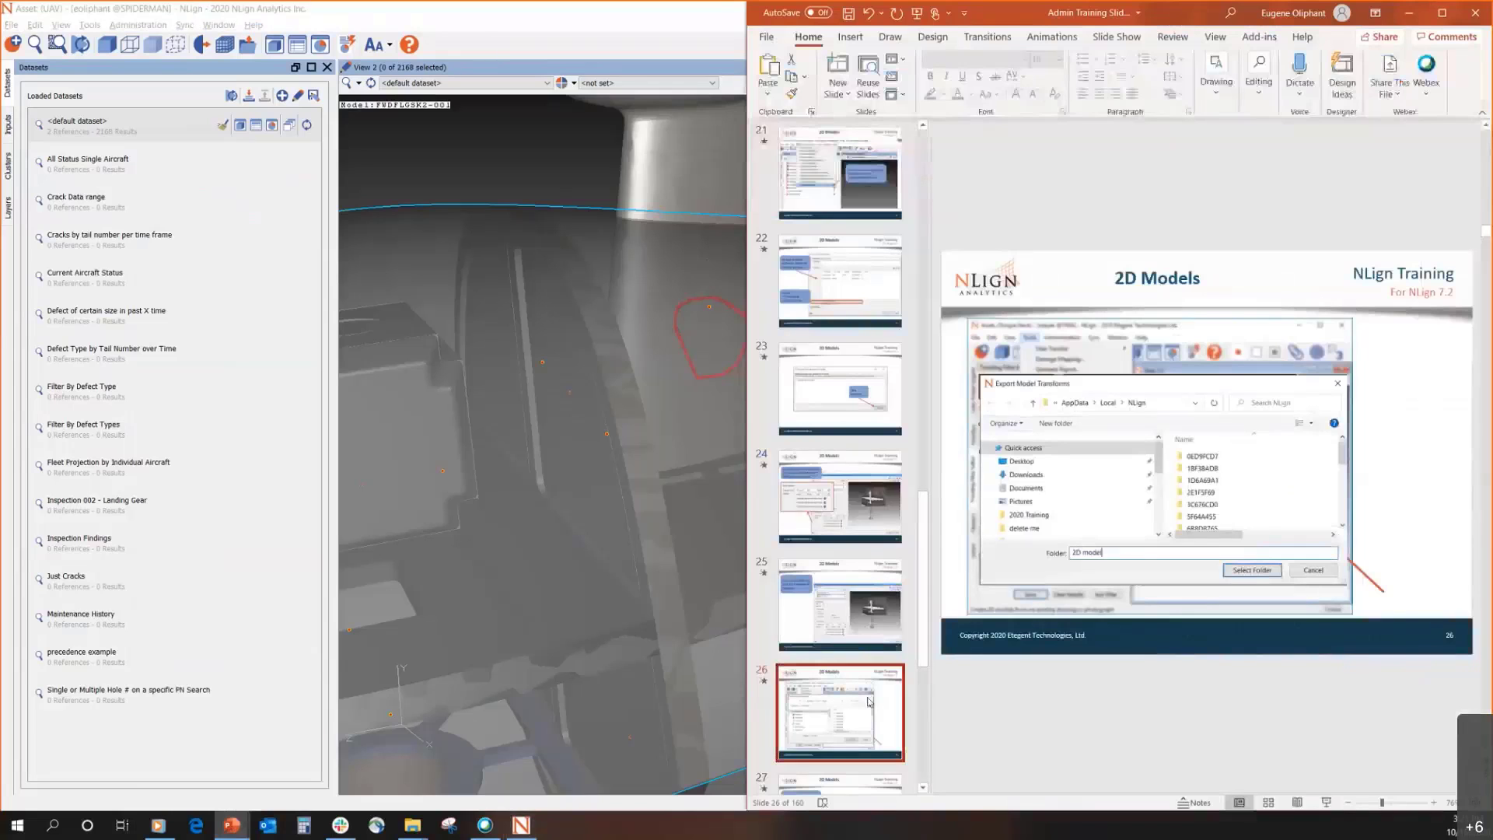
pyautogui.press('Down')
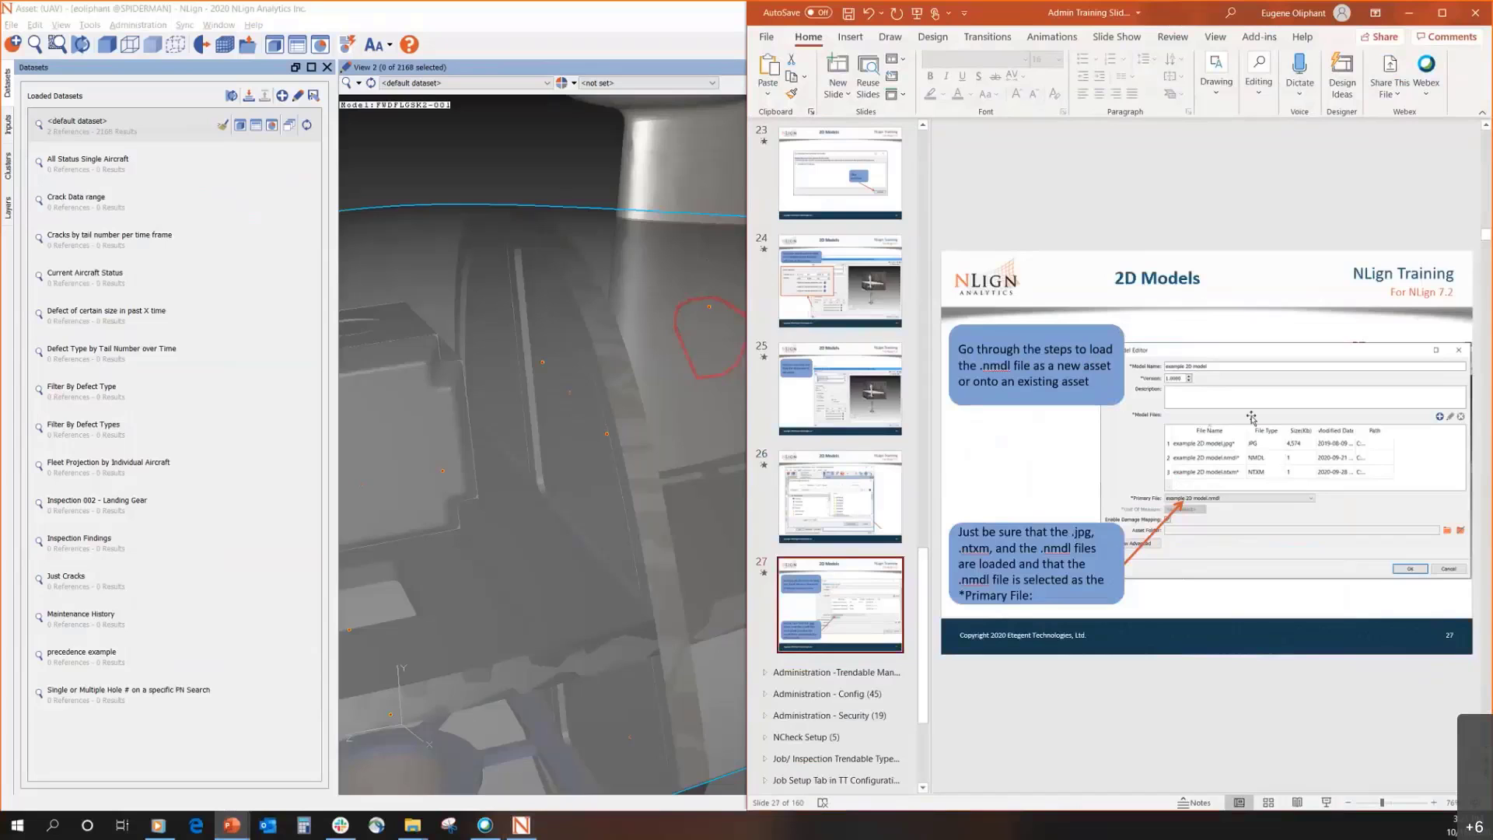
# Return to NLign and create a new asset named "2d Asset exapmle"
pyautogui.click(37, 26)
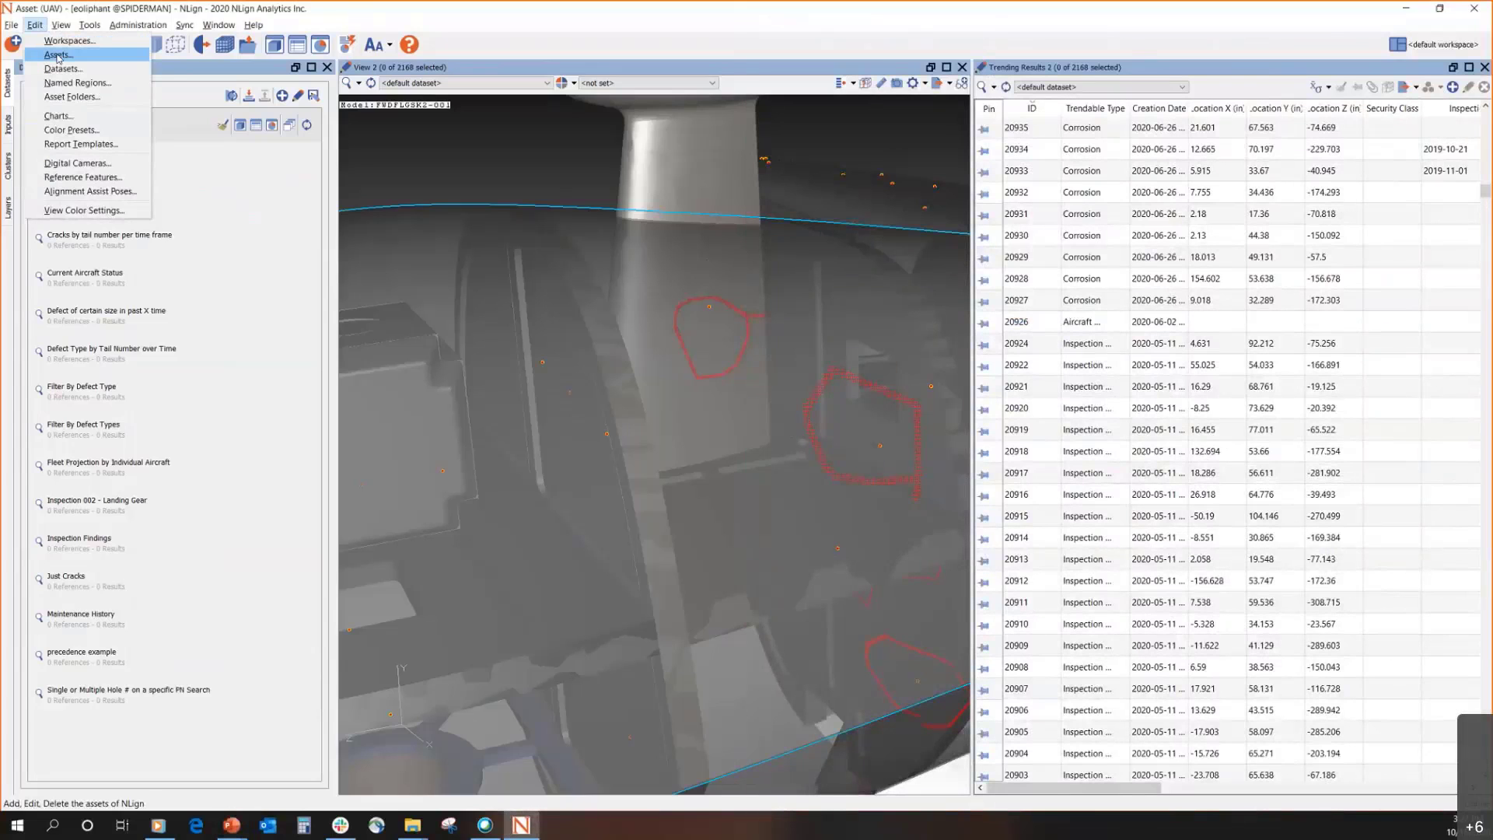
pyautogui.click(59, 57)
pyautogui.click(656, 345)
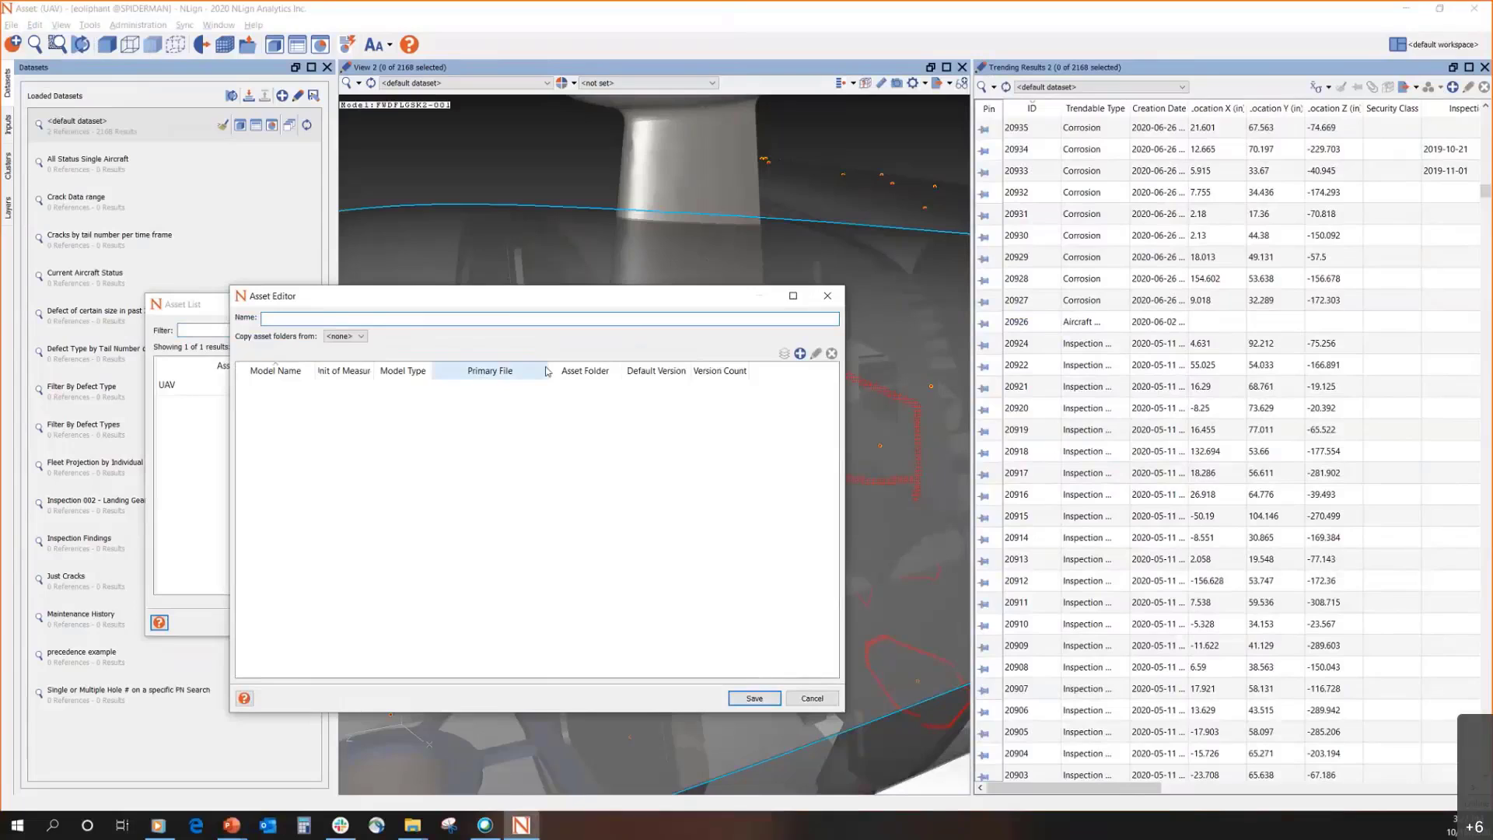
pyautogui.write('2d Asset exapmle')
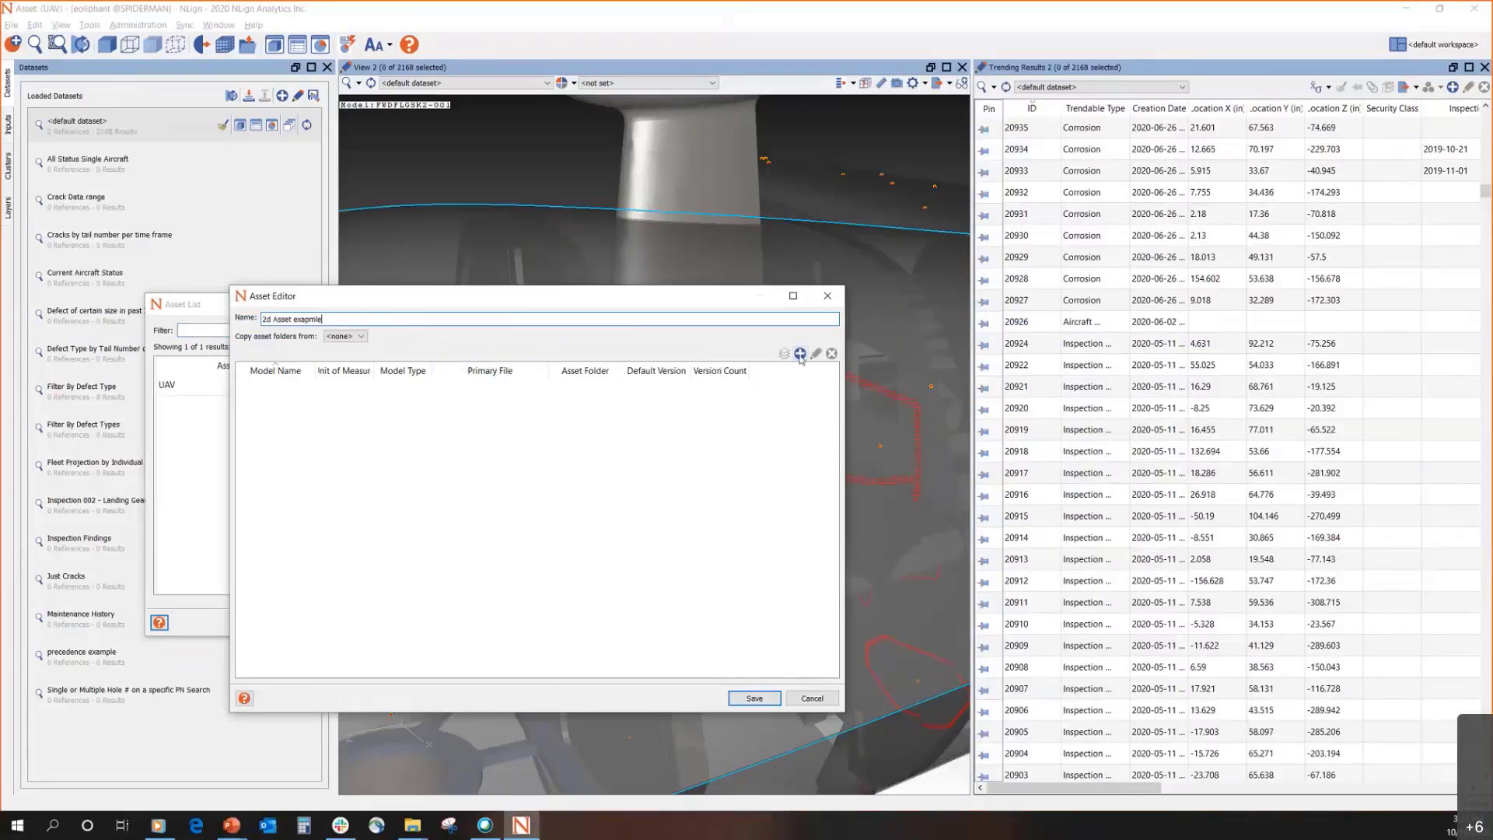
# Add a model named "2D models" to the asset, importing 2D model example2.ntxm, example 2D model.jpg and example 2D model.nmdl
pyautogui.click(801, 354)
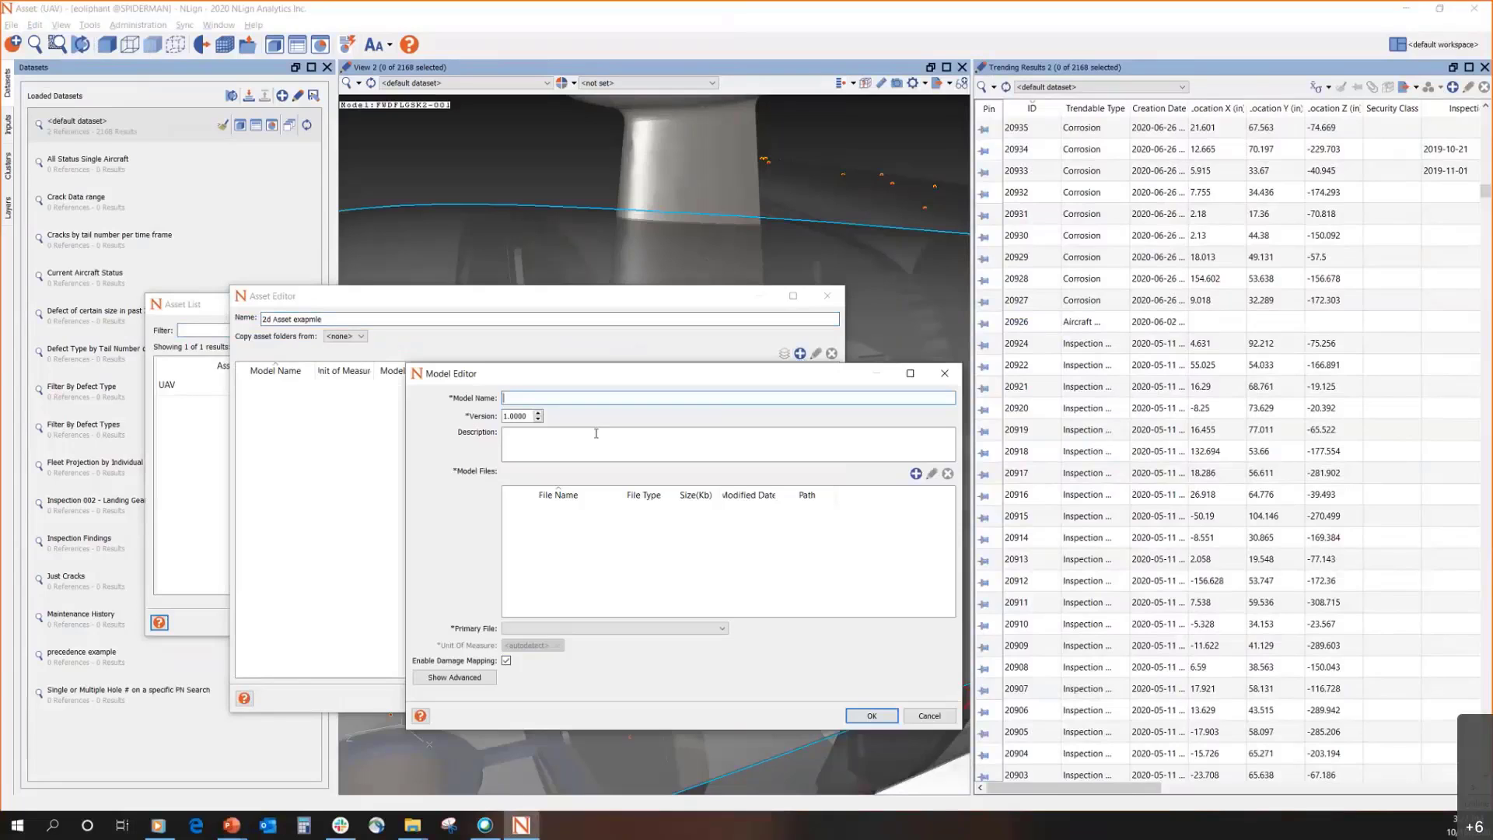
pyautogui.click(916, 474)
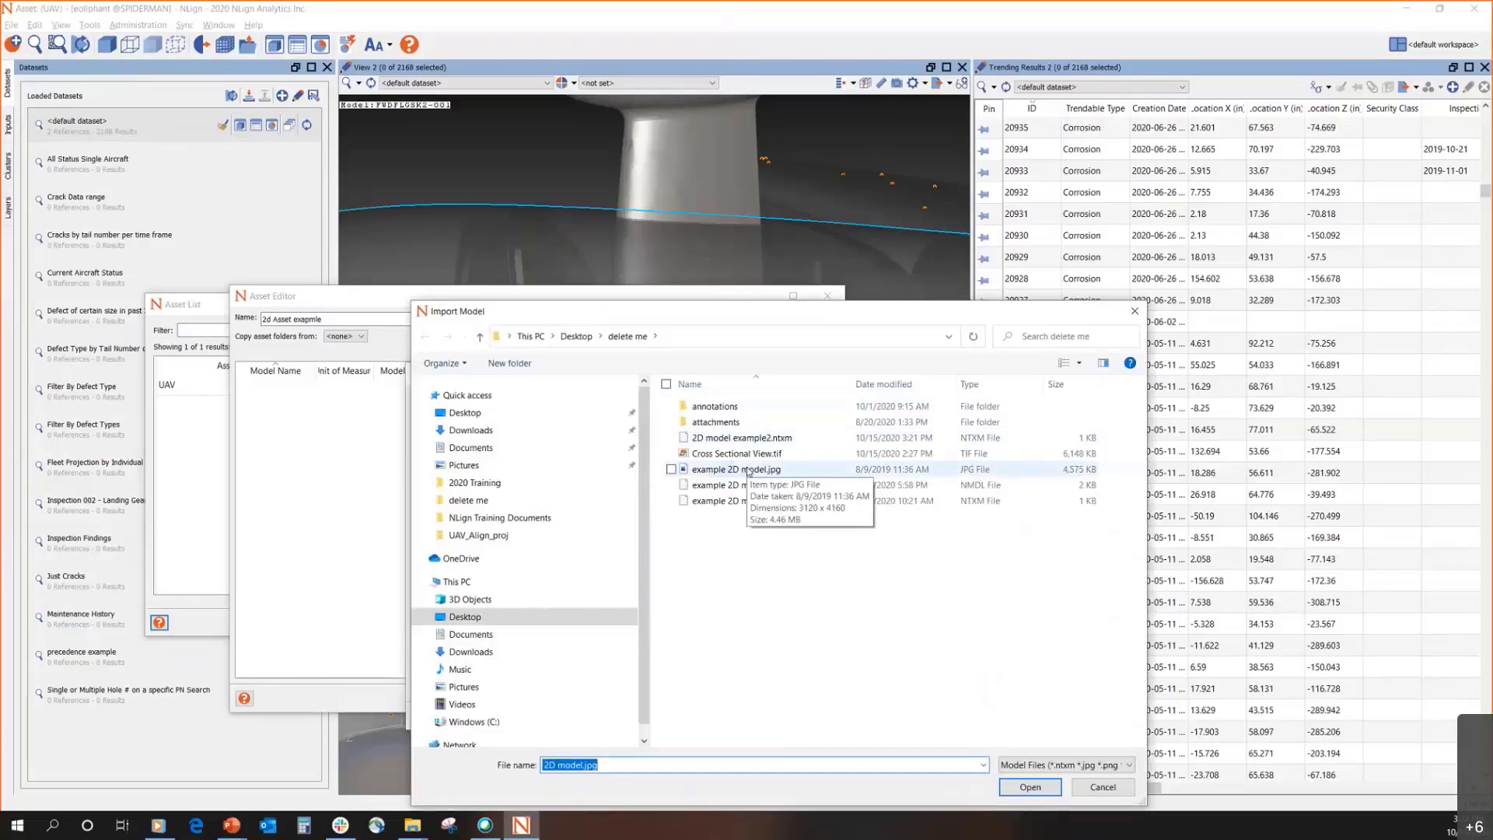
pyautogui.click(743, 469)
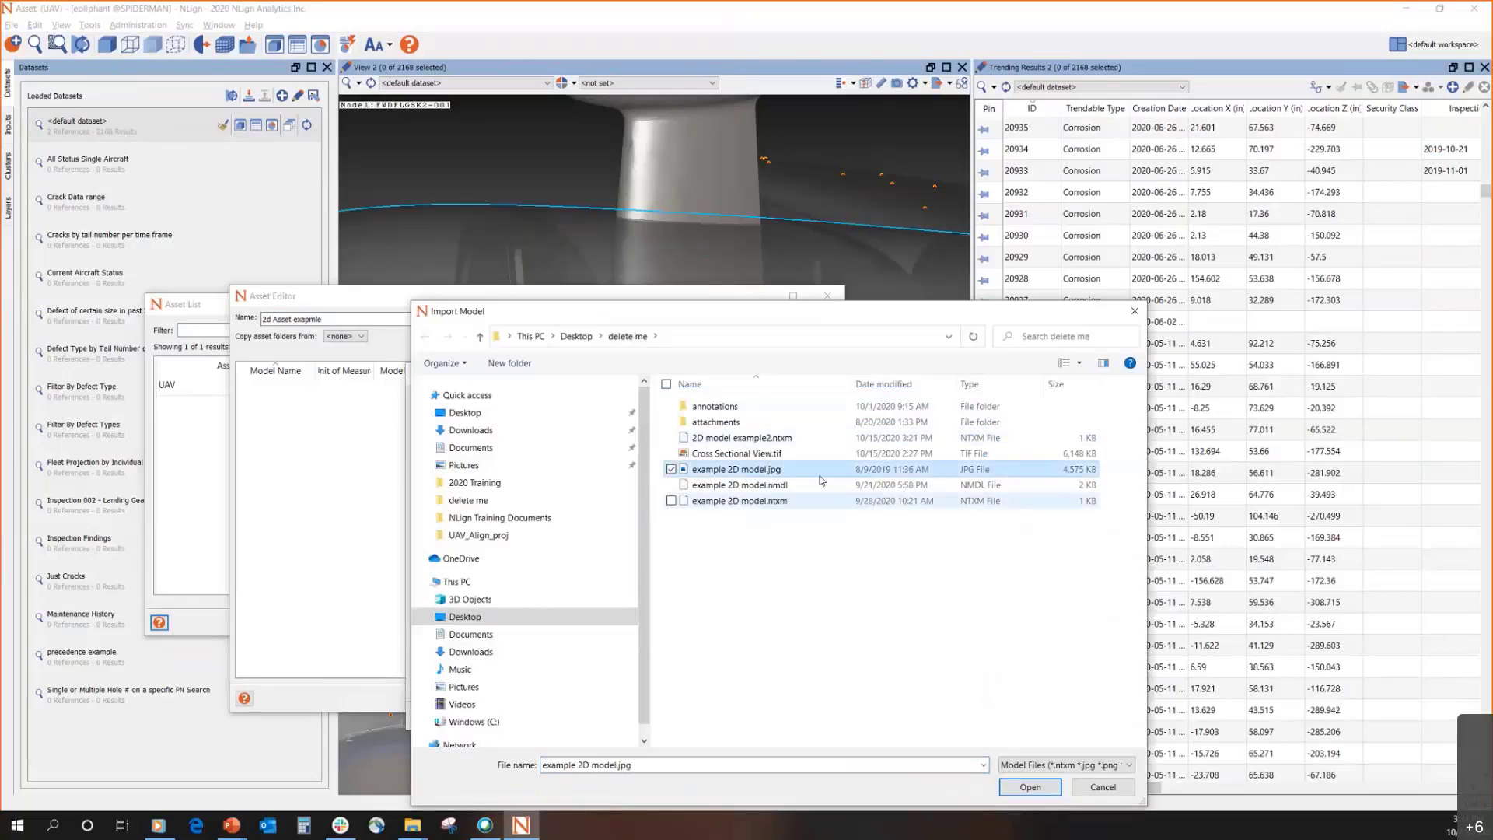
pyautogui.keyDown('ctrl'); pyautogui.click(801, 488); pyautogui.keyUp('ctrl')
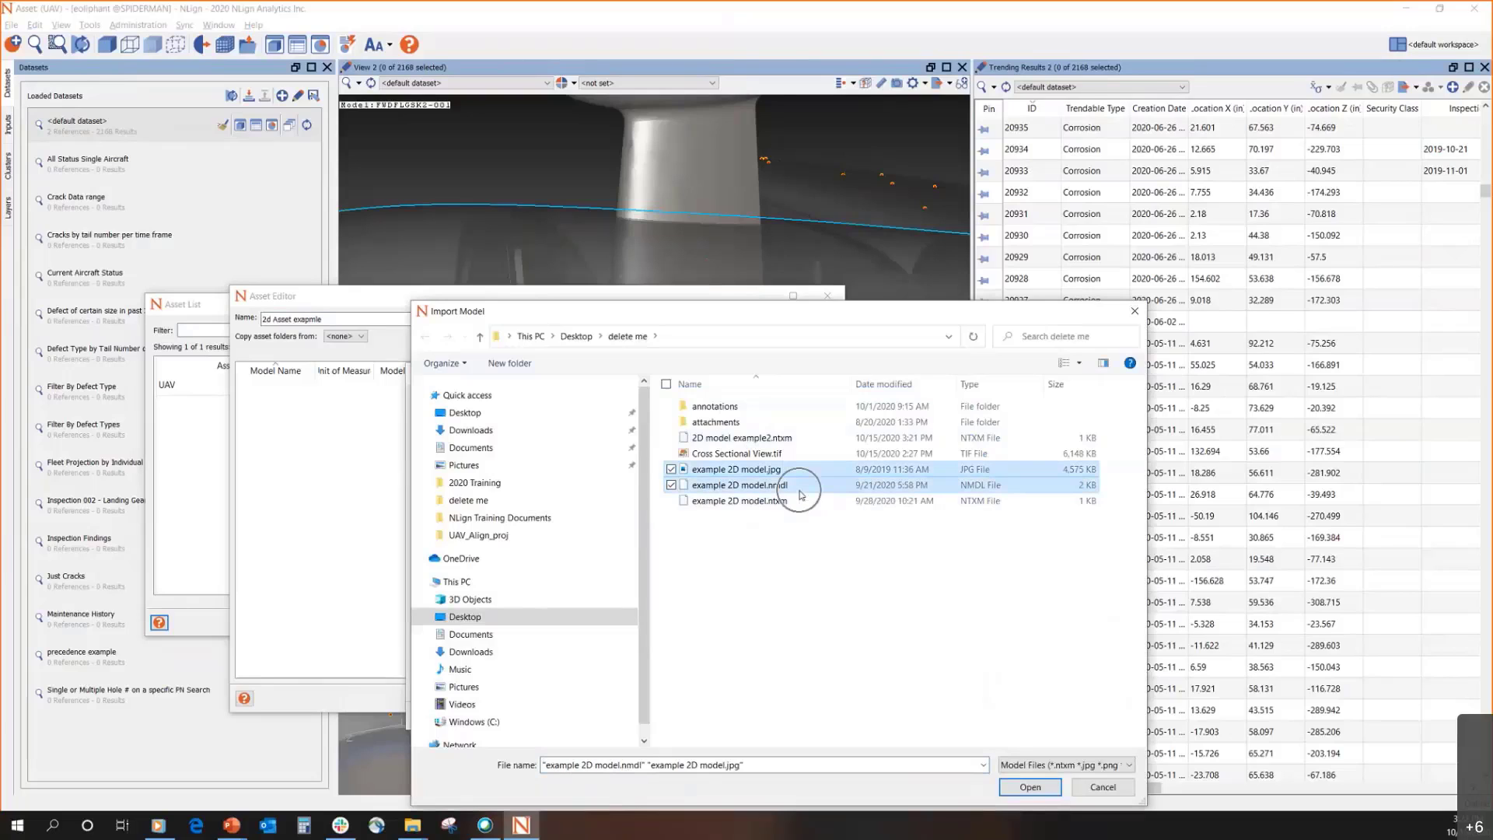
pyautogui.keyDown('ctrl'); pyautogui.click(774, 440); pyautogui.keyUp('ctrl')
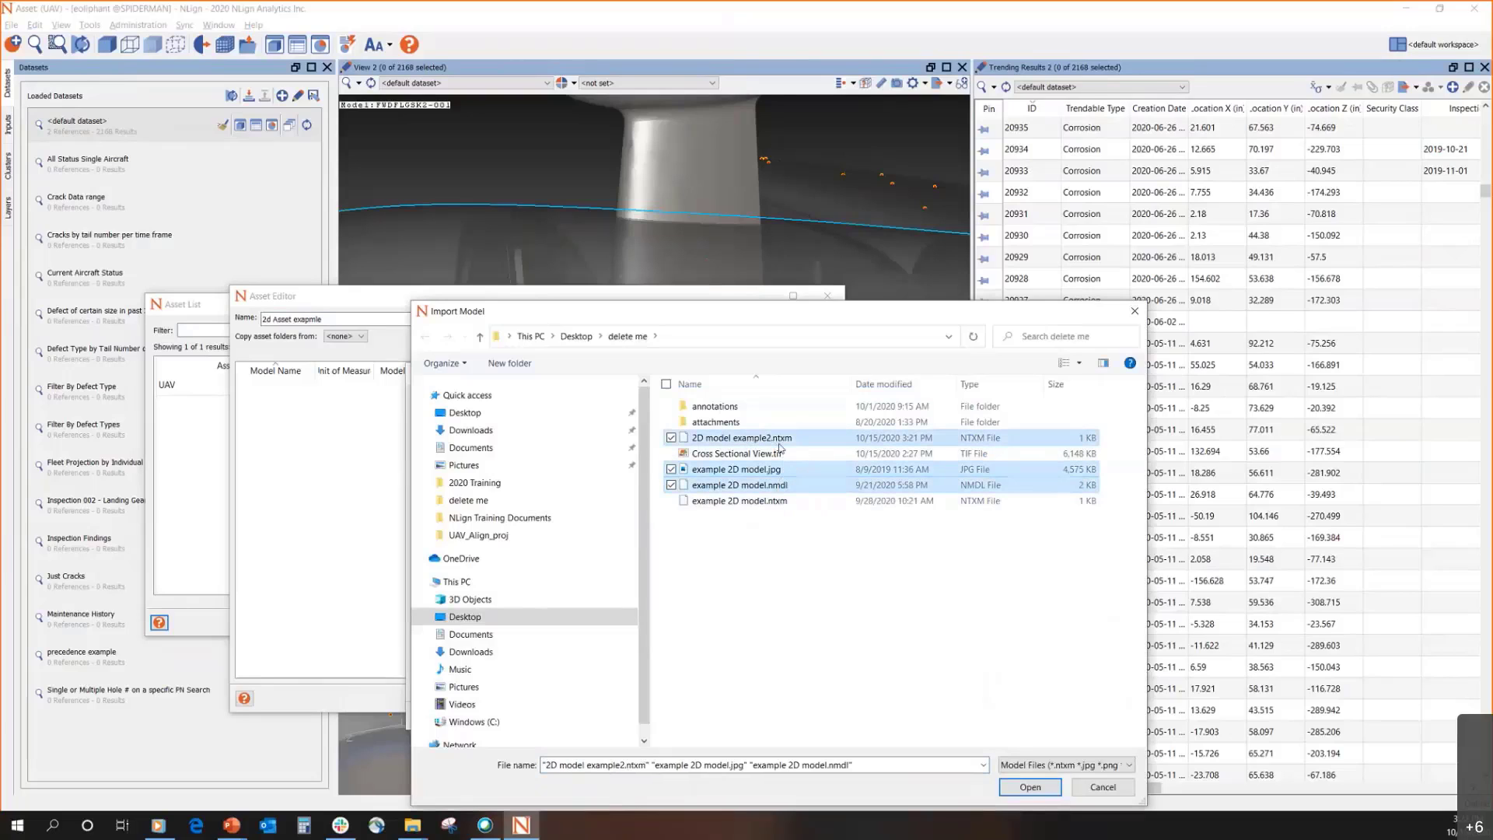
pyautogui.click(1030, 788)
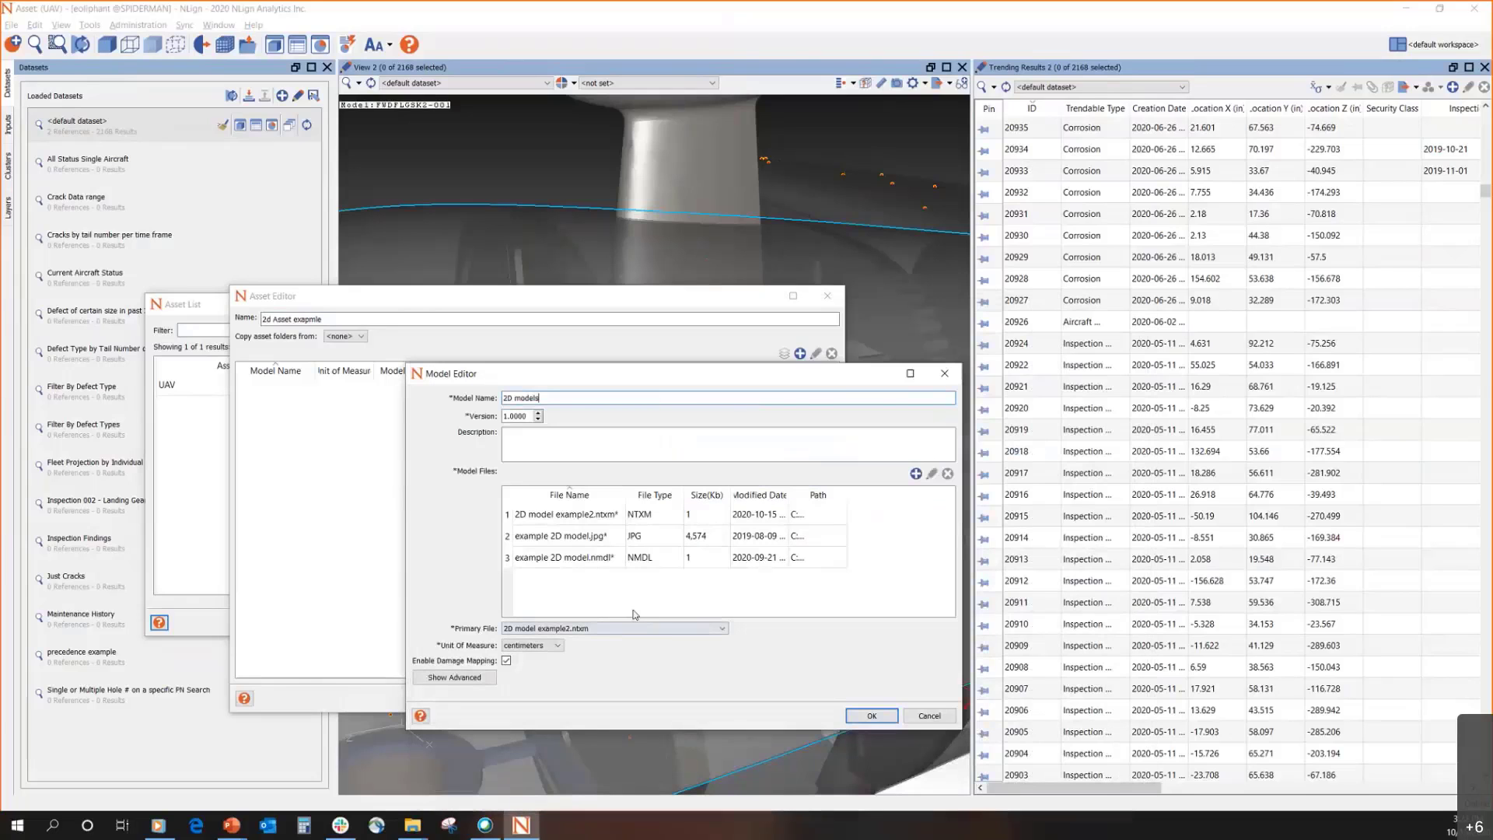
# Set the model's primary file to example 2D model.nmdl and save the new asset
pyautogui.click(592, 629)
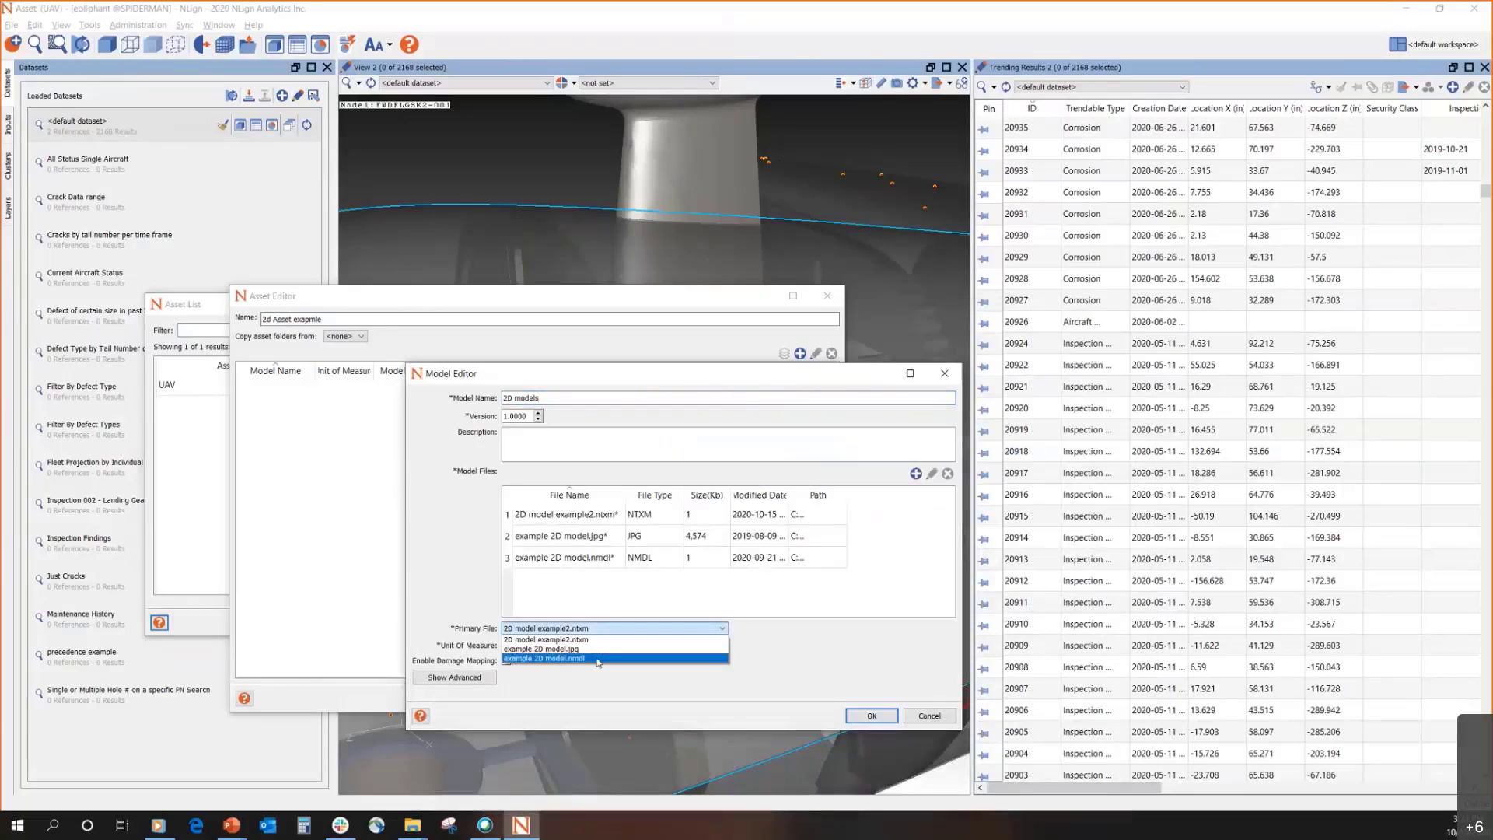
pyautogui.click(586, 657)
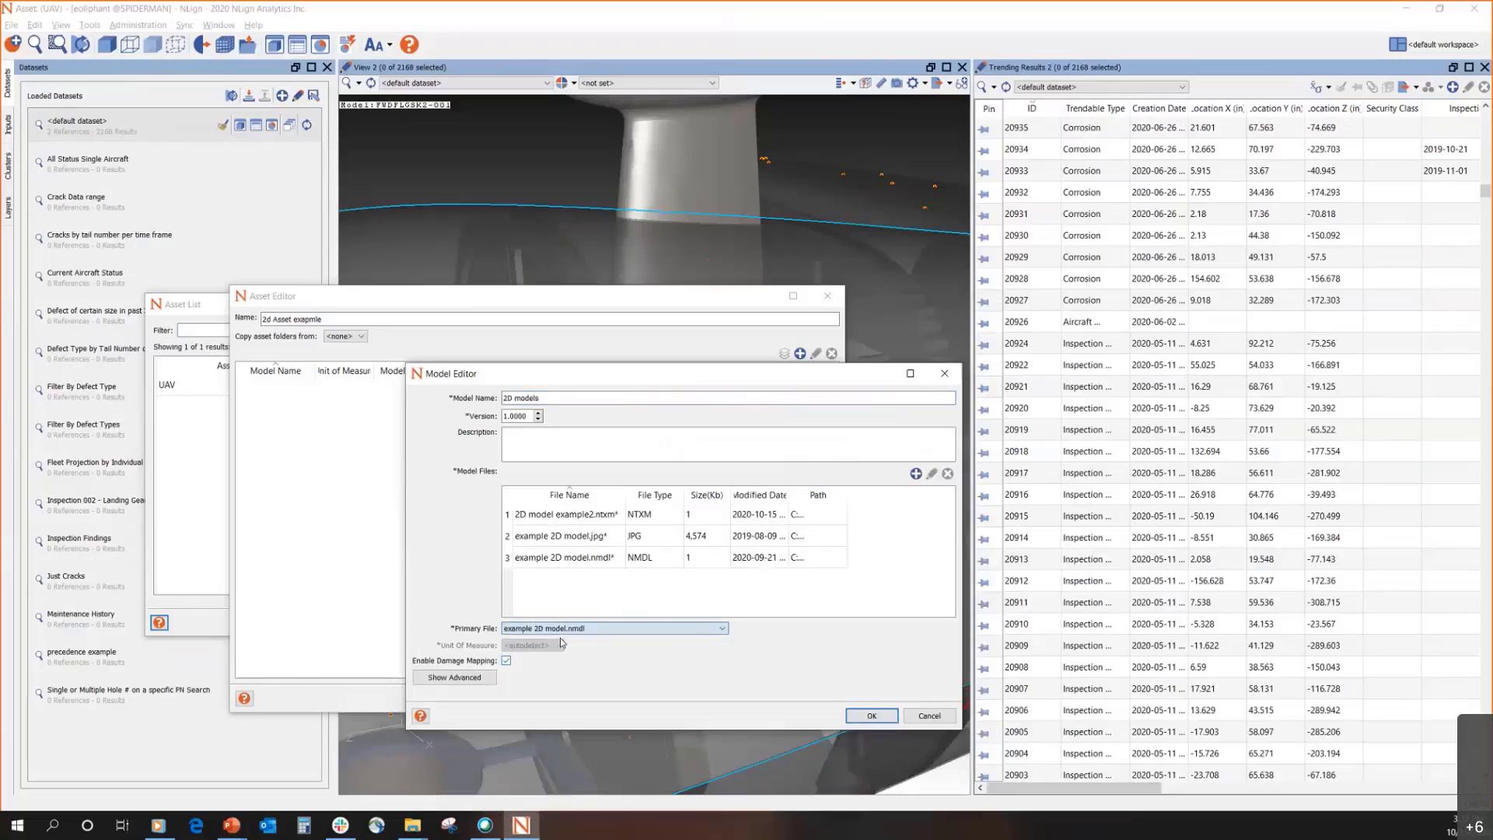
pyautogui.click(870, 716)
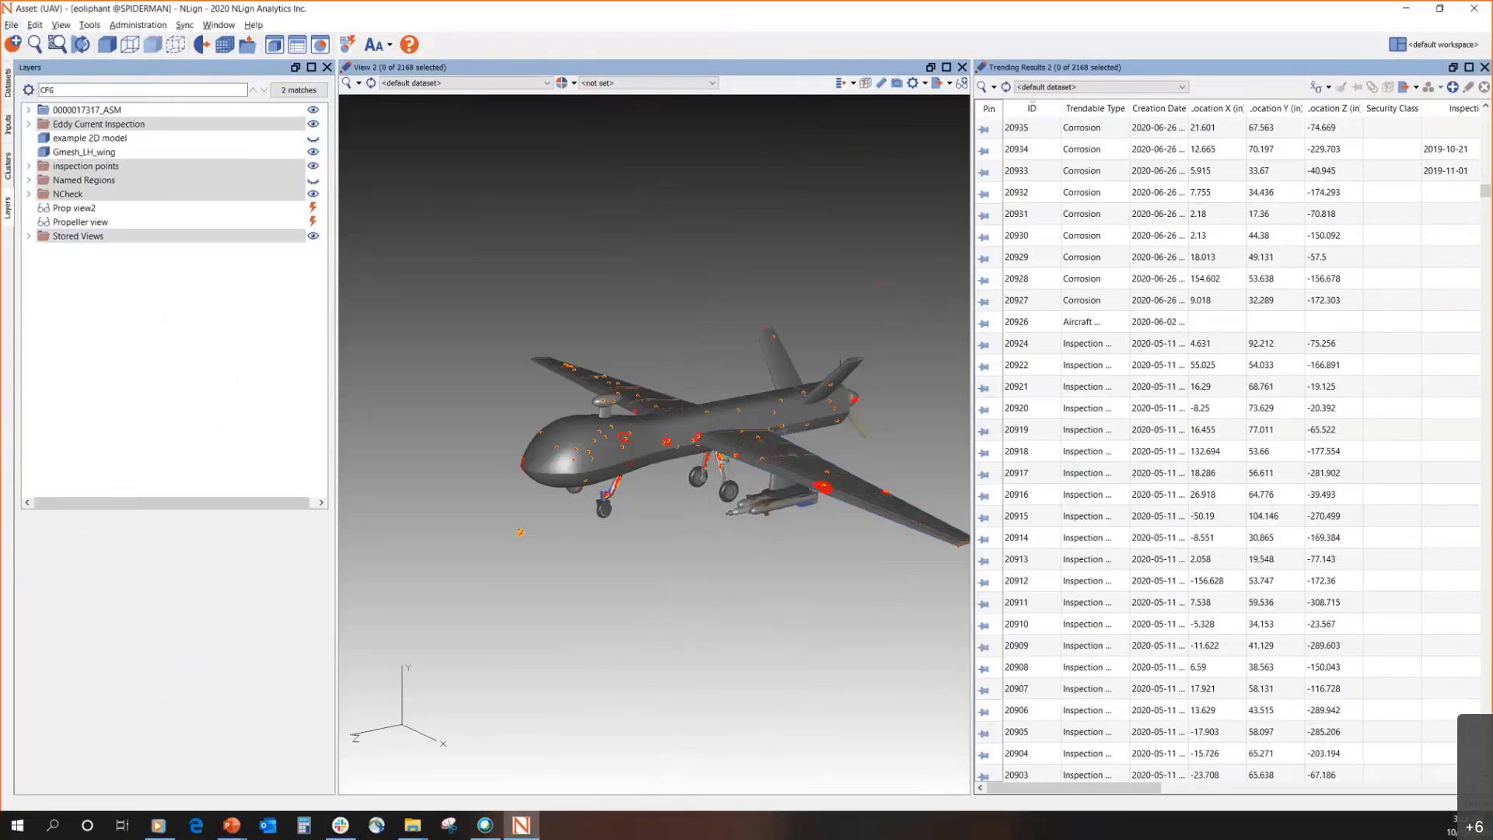
# Load the assets 2d Asset exapmle and UAV together
pyautogui.click(11, 24)
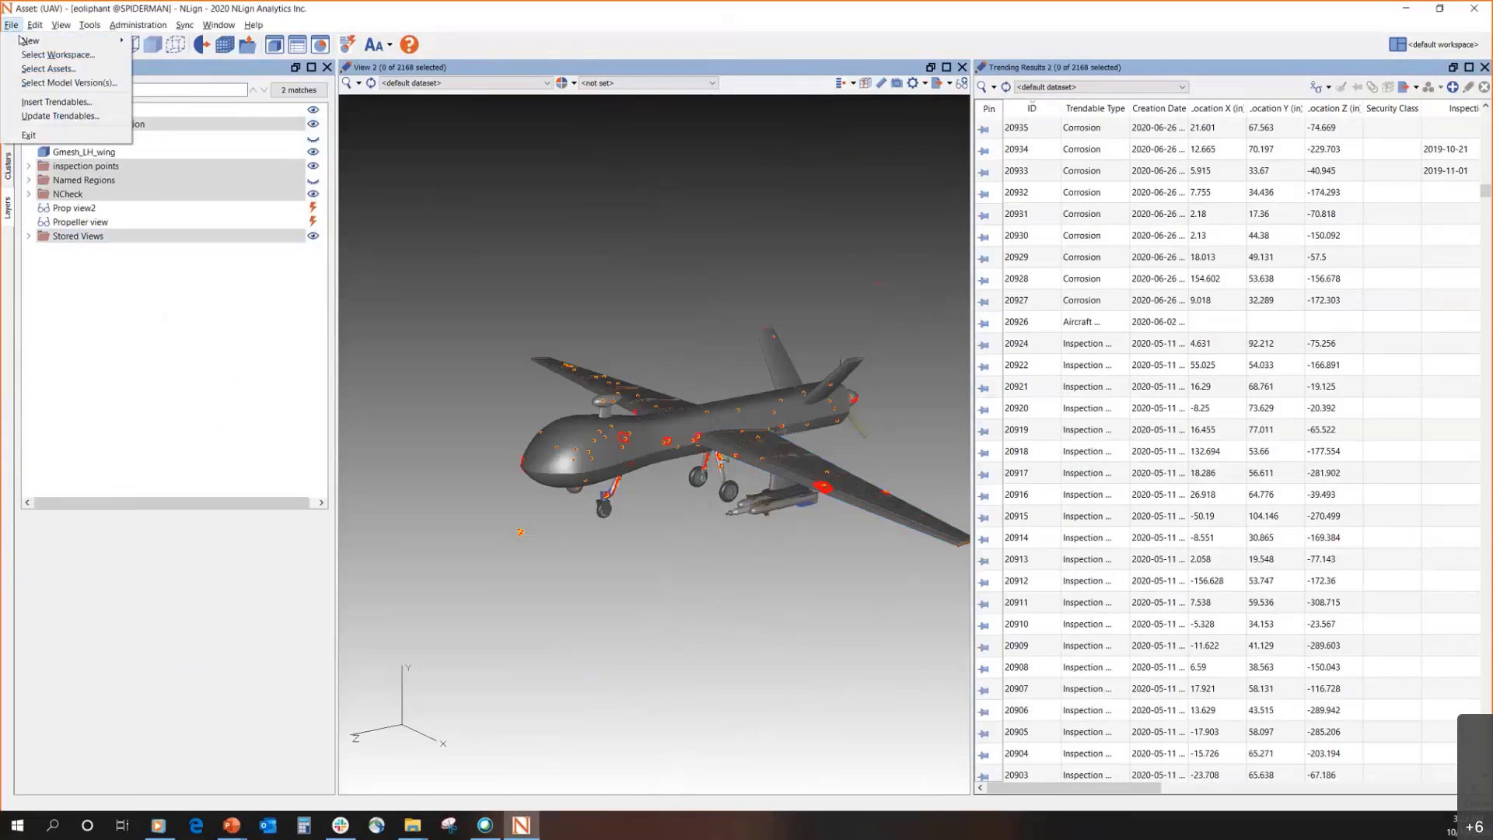
pyautogui.click(67, 70)
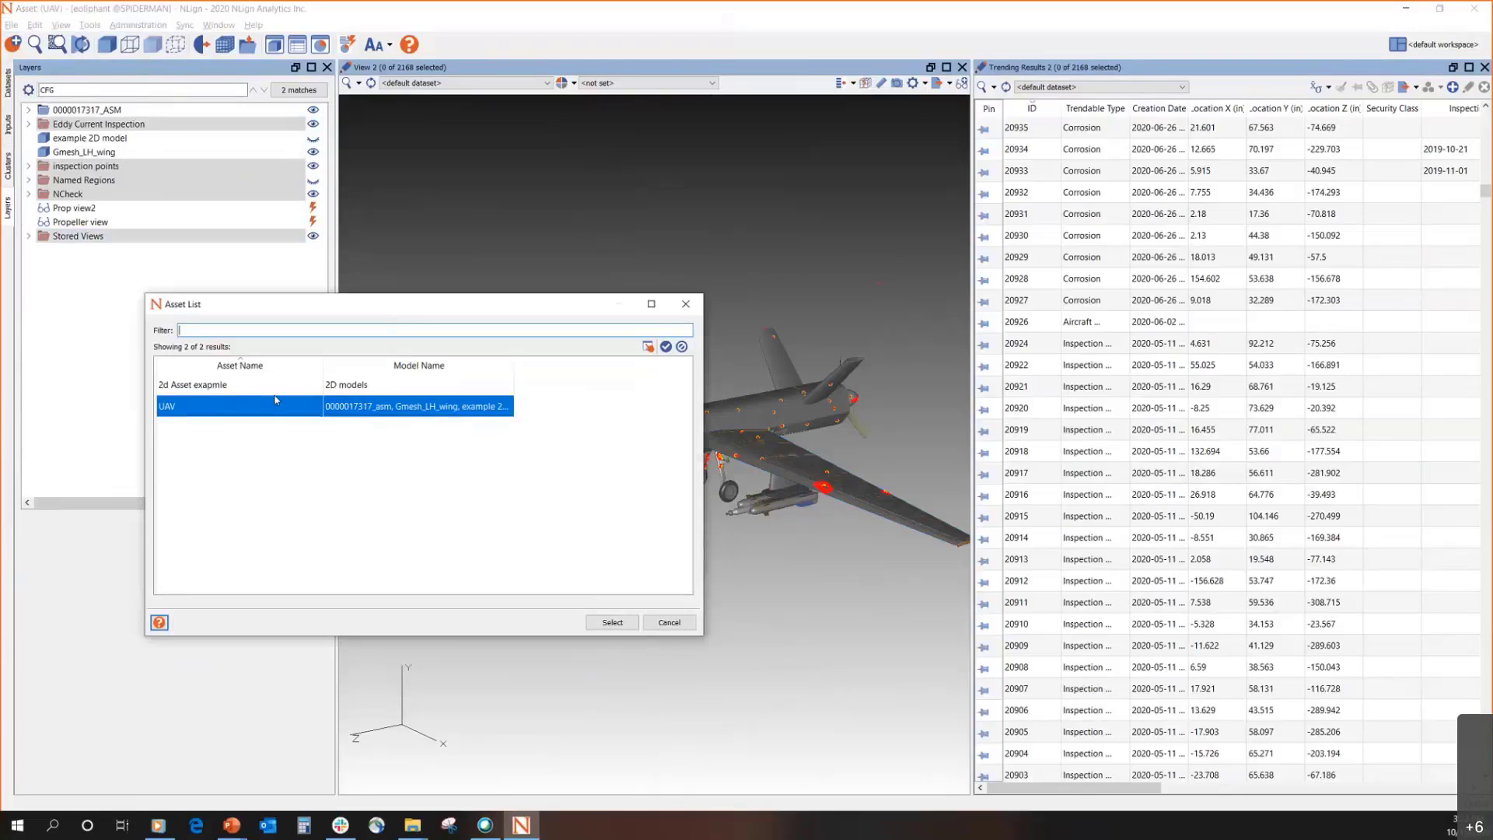
pyautogui.hotkey('ctrl', 'a')
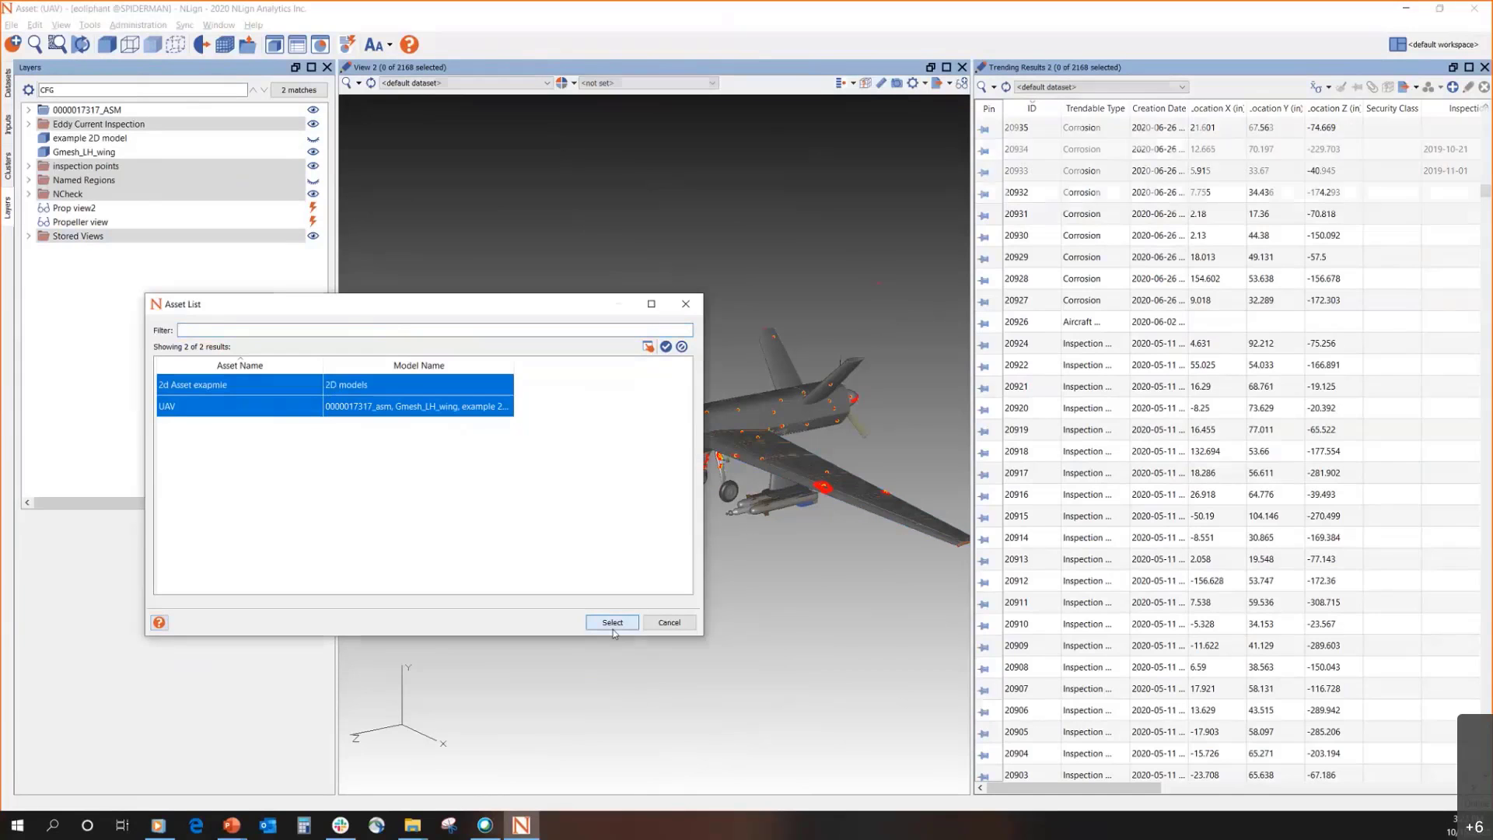
pyautogui.click(613, 626)
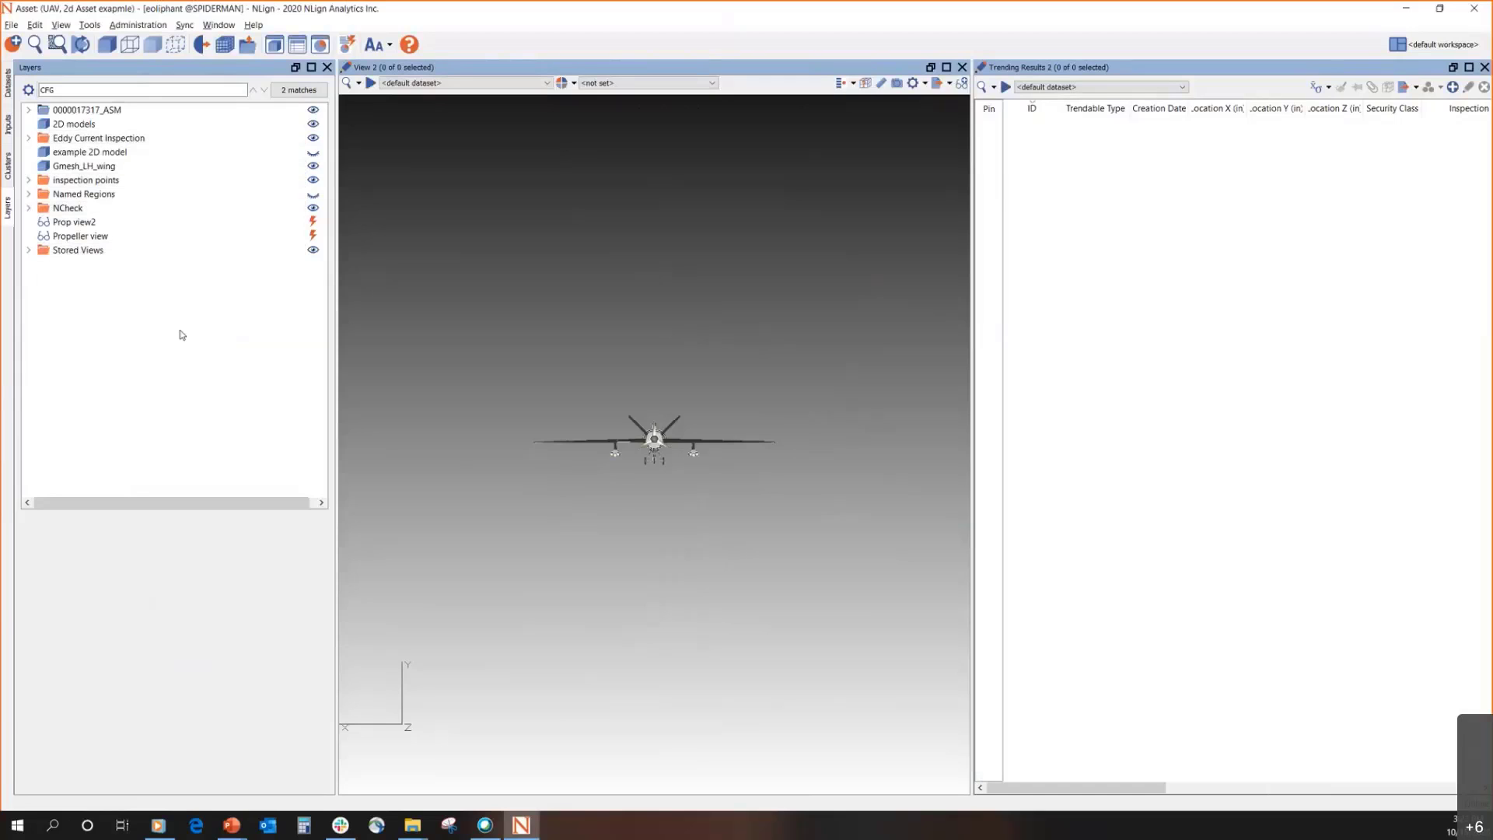
# Examine how the 2D models image plane lies against the 3D aircraft from an oblique angle, and hide the 2D models layer
pyautogui.click(261, 127)
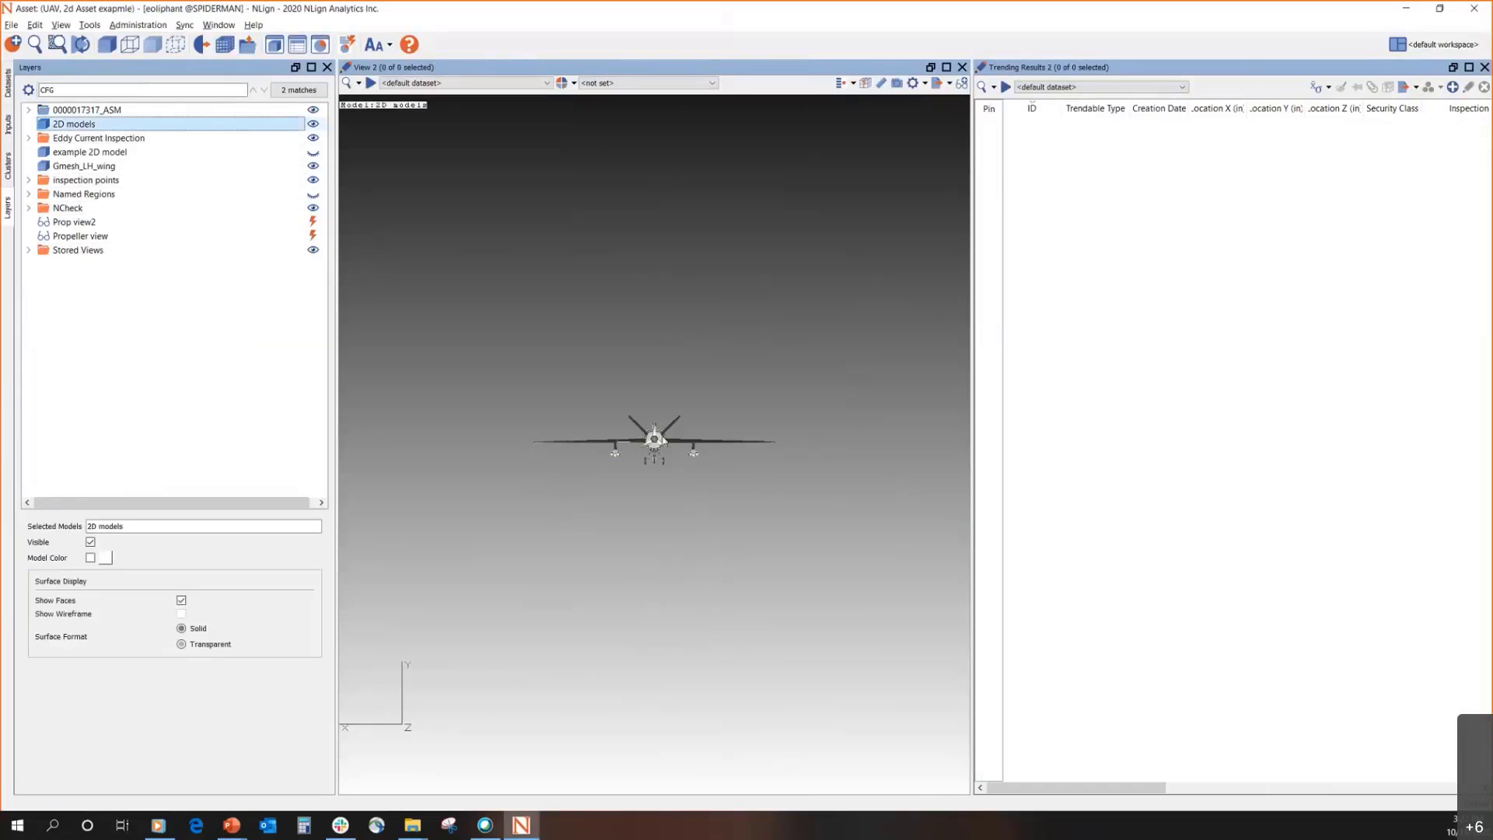
pyautogui.moveTo(542, 449); pyautogui.dragTo(648, 526)
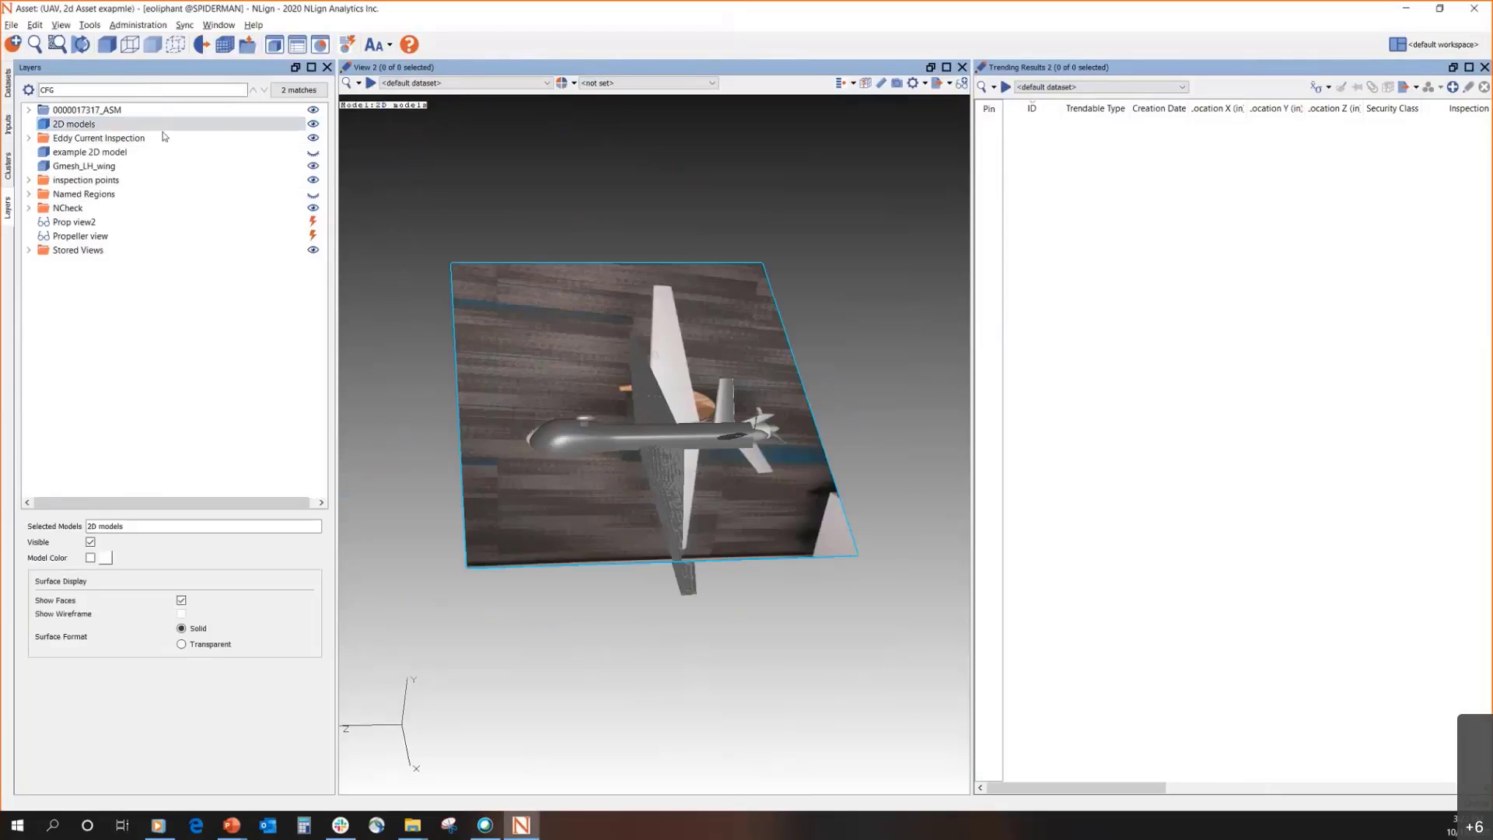
pyautogui.click(161, 111)
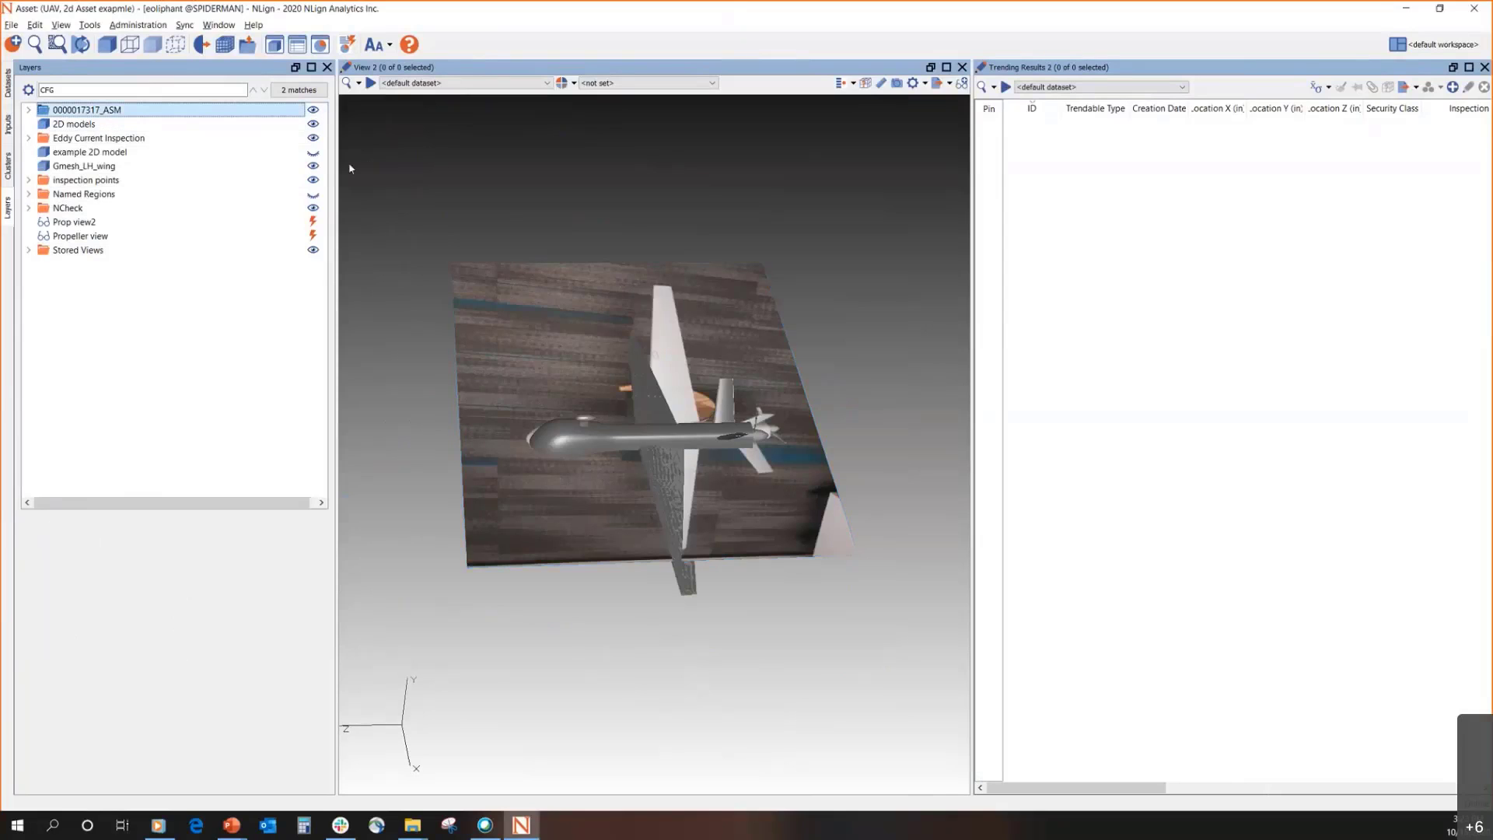
pyautogui.click(218, 125)
pyautogui.click(313, 125)
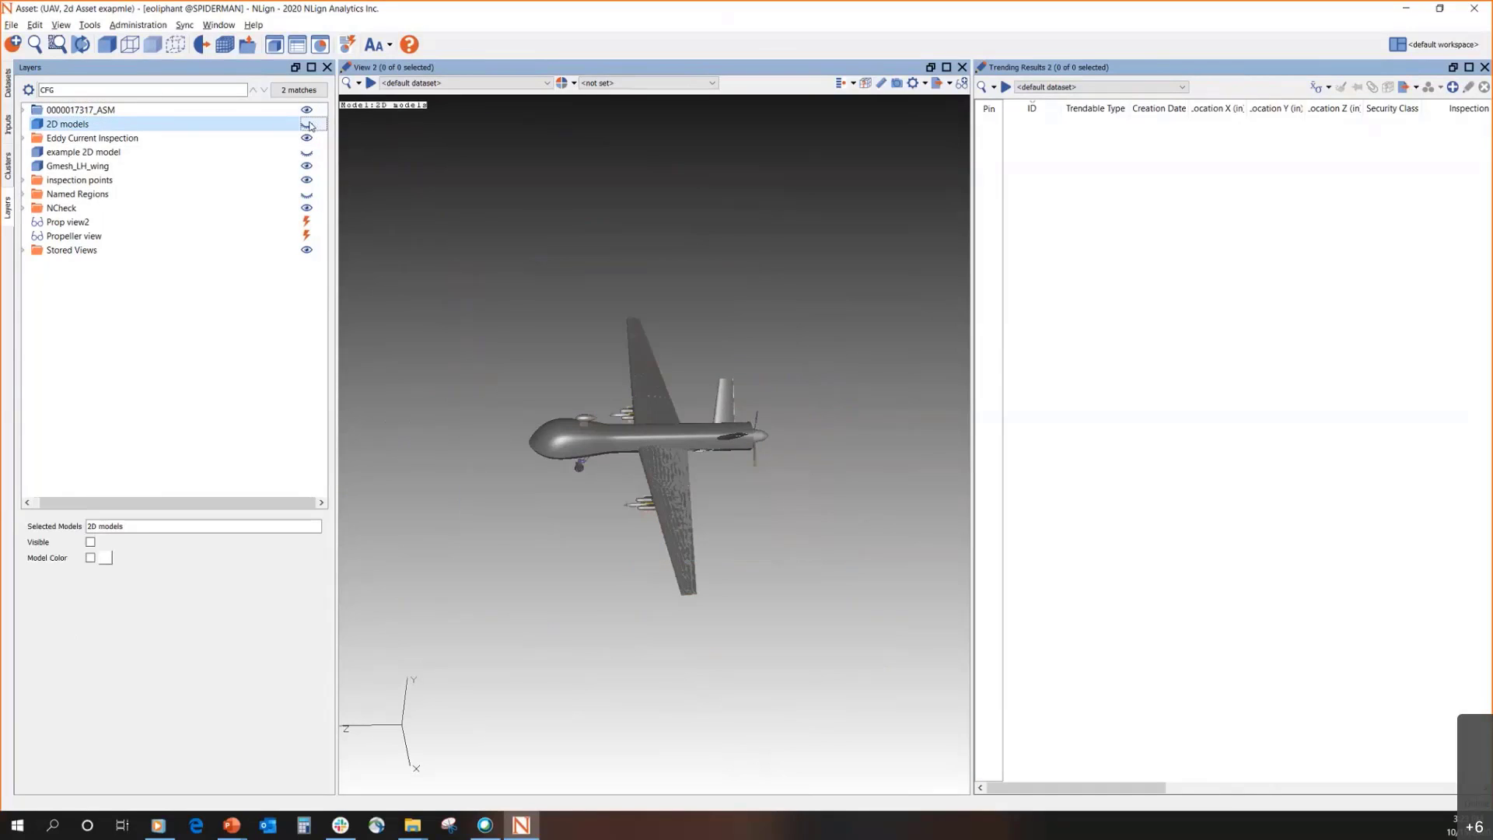
# Toggle the 2D models layer on and off and examine the 3D aircraft alone from the side and from above
pyautogui.click(307, 124)
pyautogui.click(307, 124)
pyautogui.moveTo(707, 474); pyautogui.dragTo(709, 473)
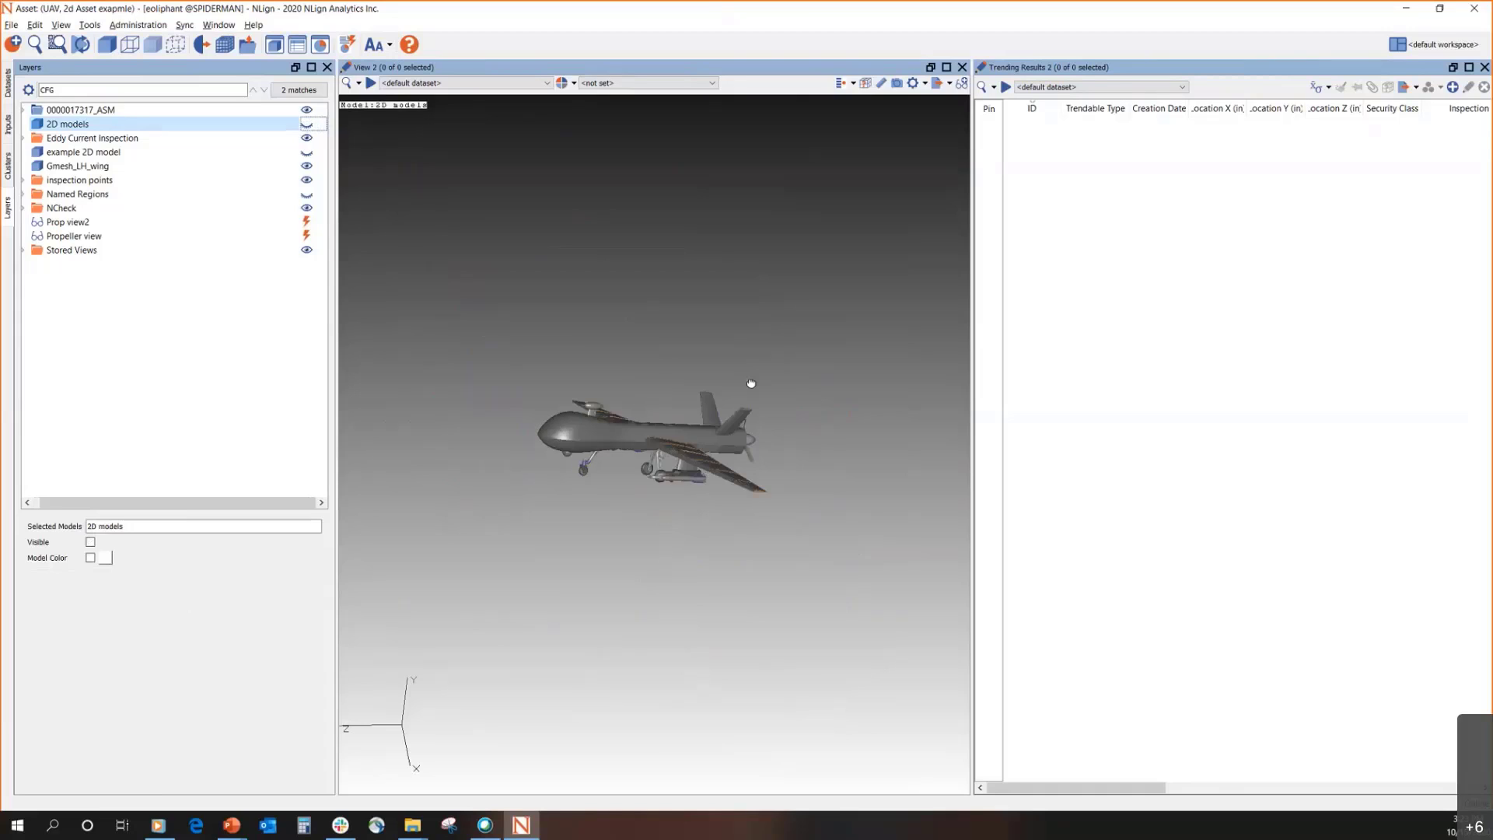
pyautogui.moveTo(749, 384); pyautogui.dragTo(547, 363)
pyautogui.scroll(3, 547, 364)
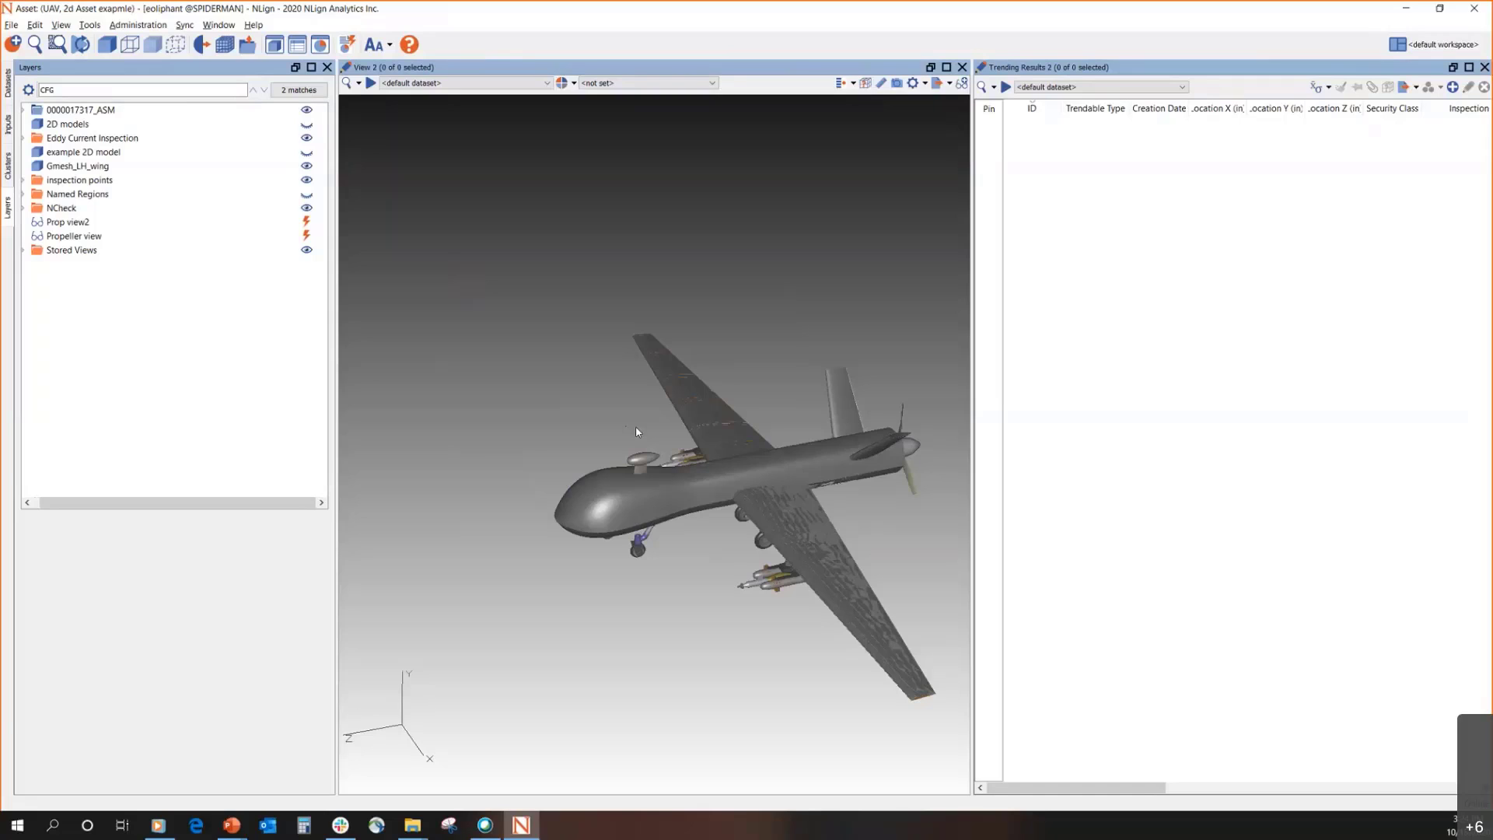
# Load only the UAV asset in place of the two assets currently loaded
pyautogui.click(11, 26)
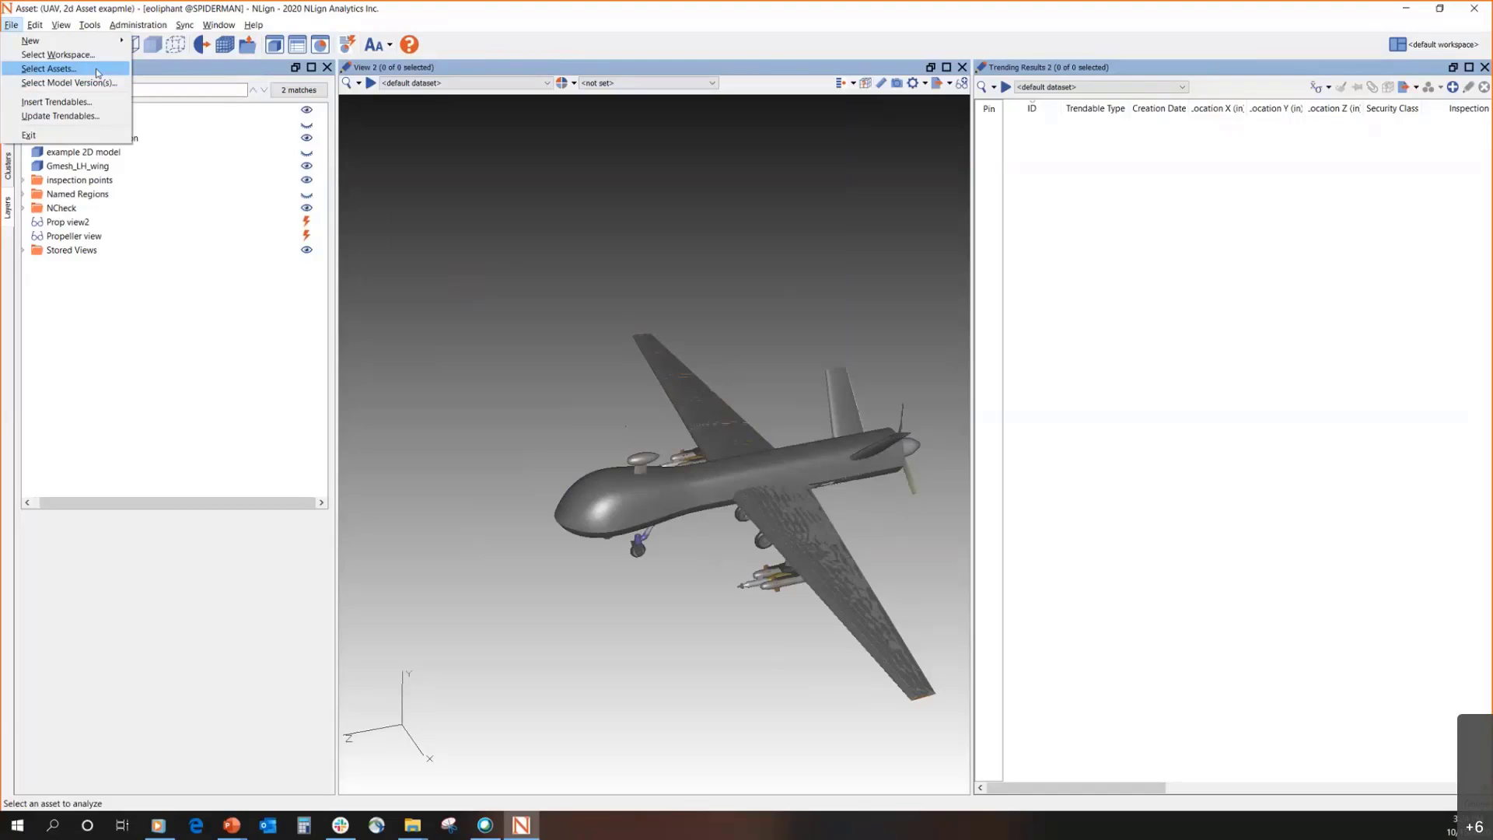
pyautogui.click(124, 317)
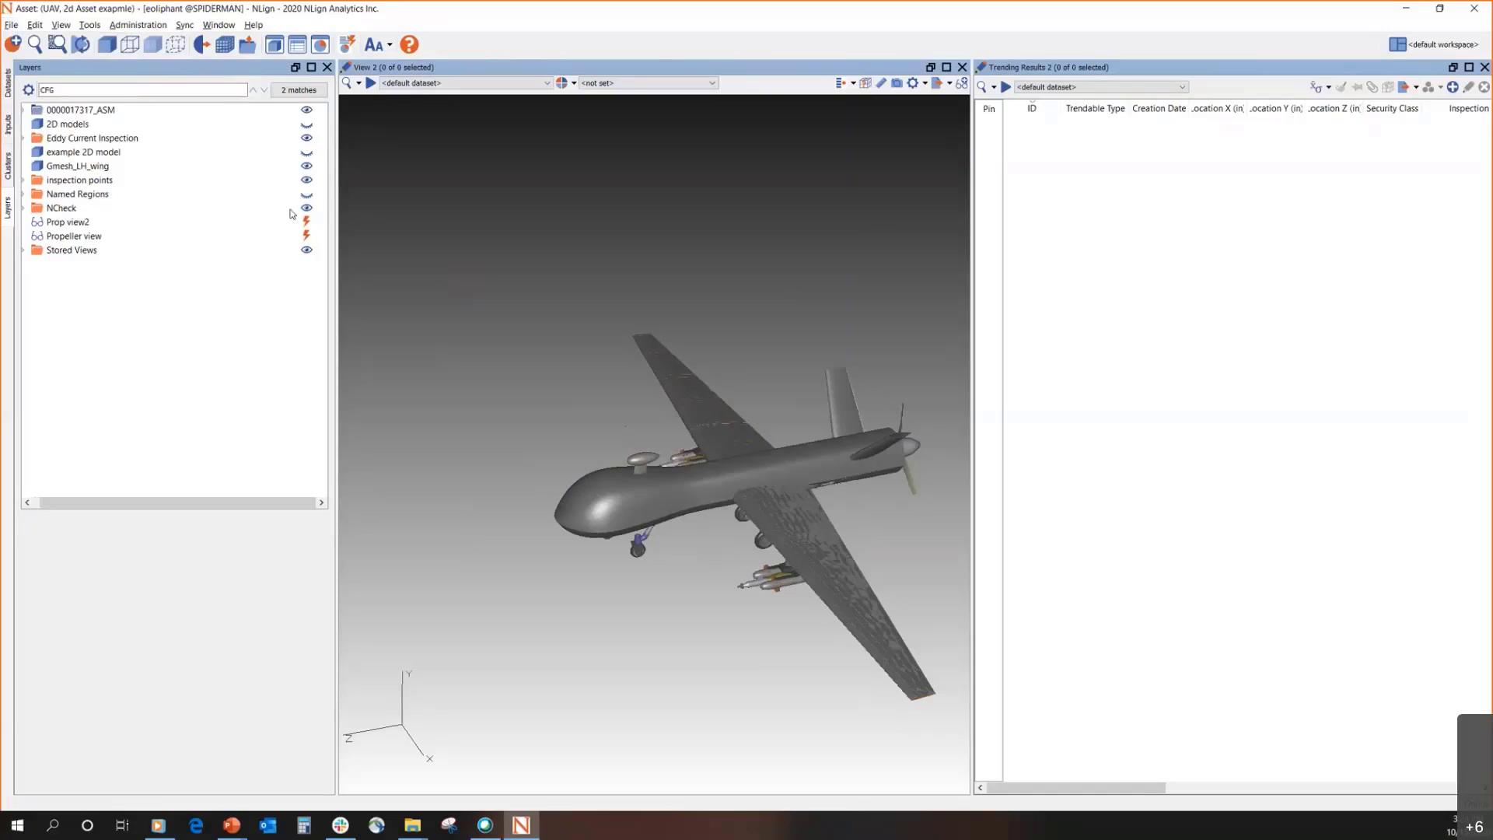
pyautogui.click(11, 25)
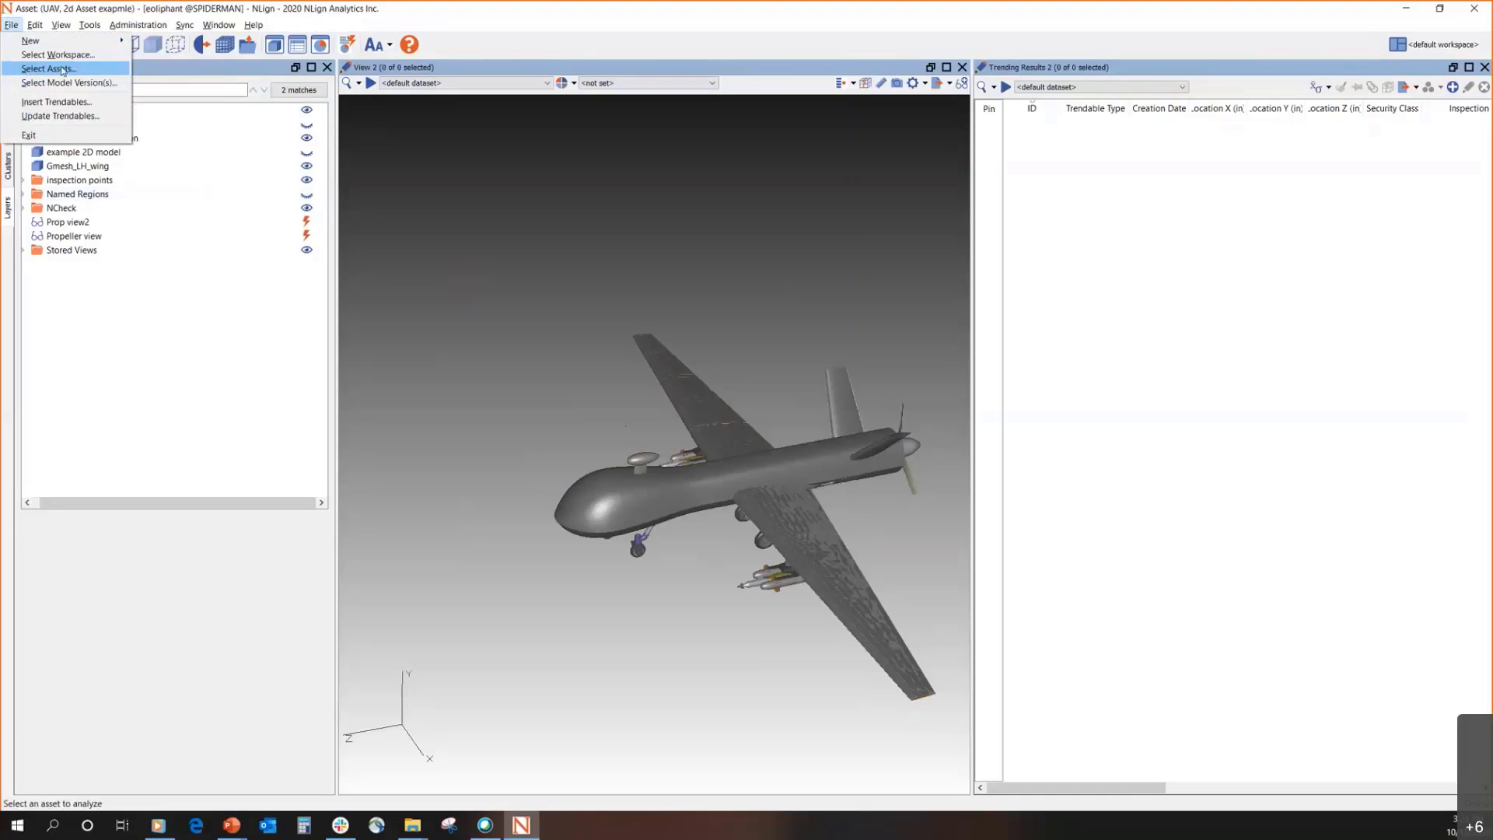
pyautogui.click(25, 72)
pyautogui.click(232, 423)
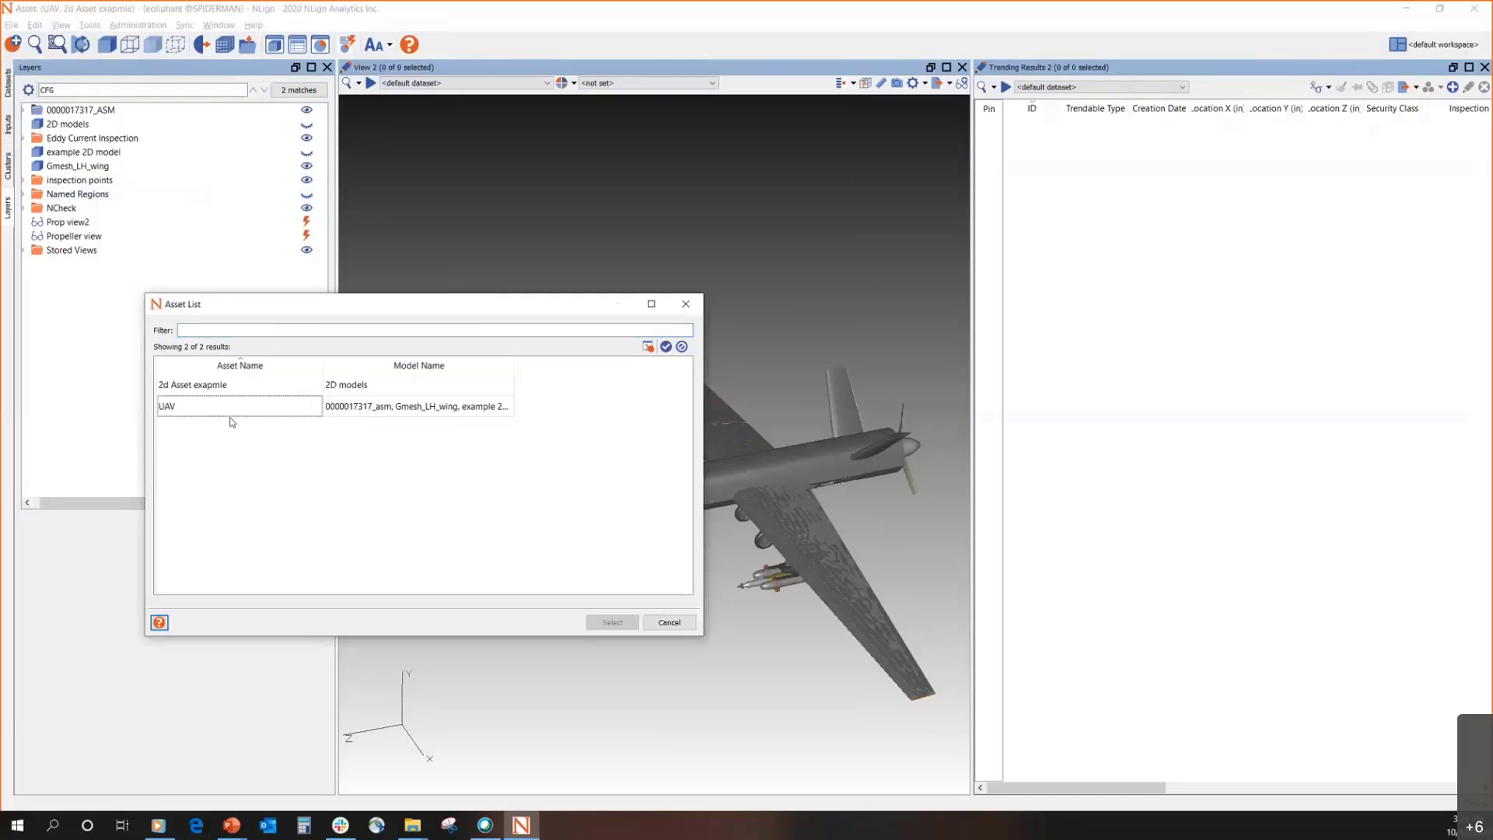
pyautogui.click(420, 406)
pyautogui.click(611, 624)
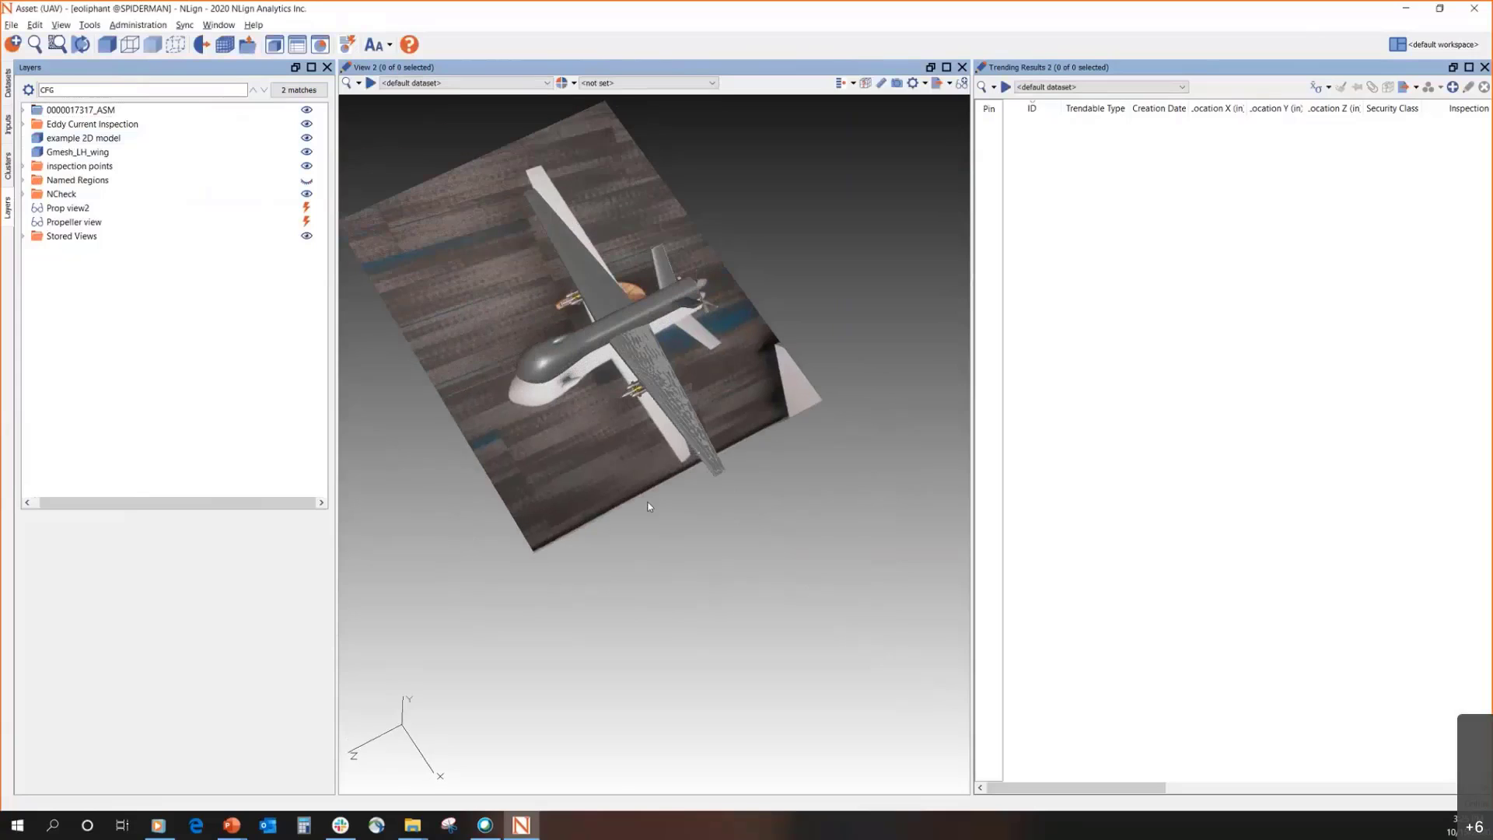
# Hide the example 2D model layer and view the aircraft without its image plane
pyautogui.click(307, 138)
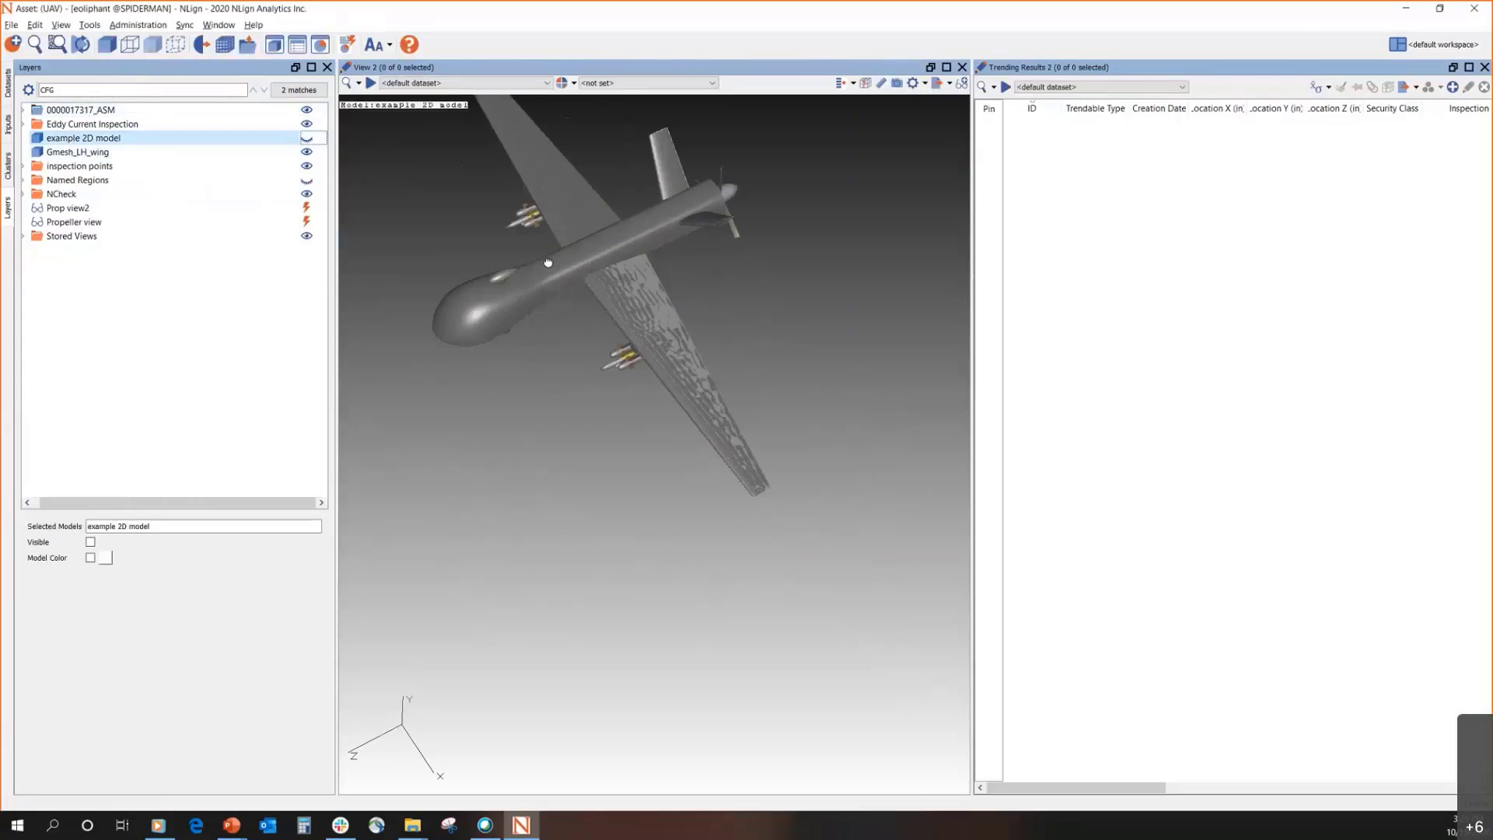
pyautogui.click(563, 317)
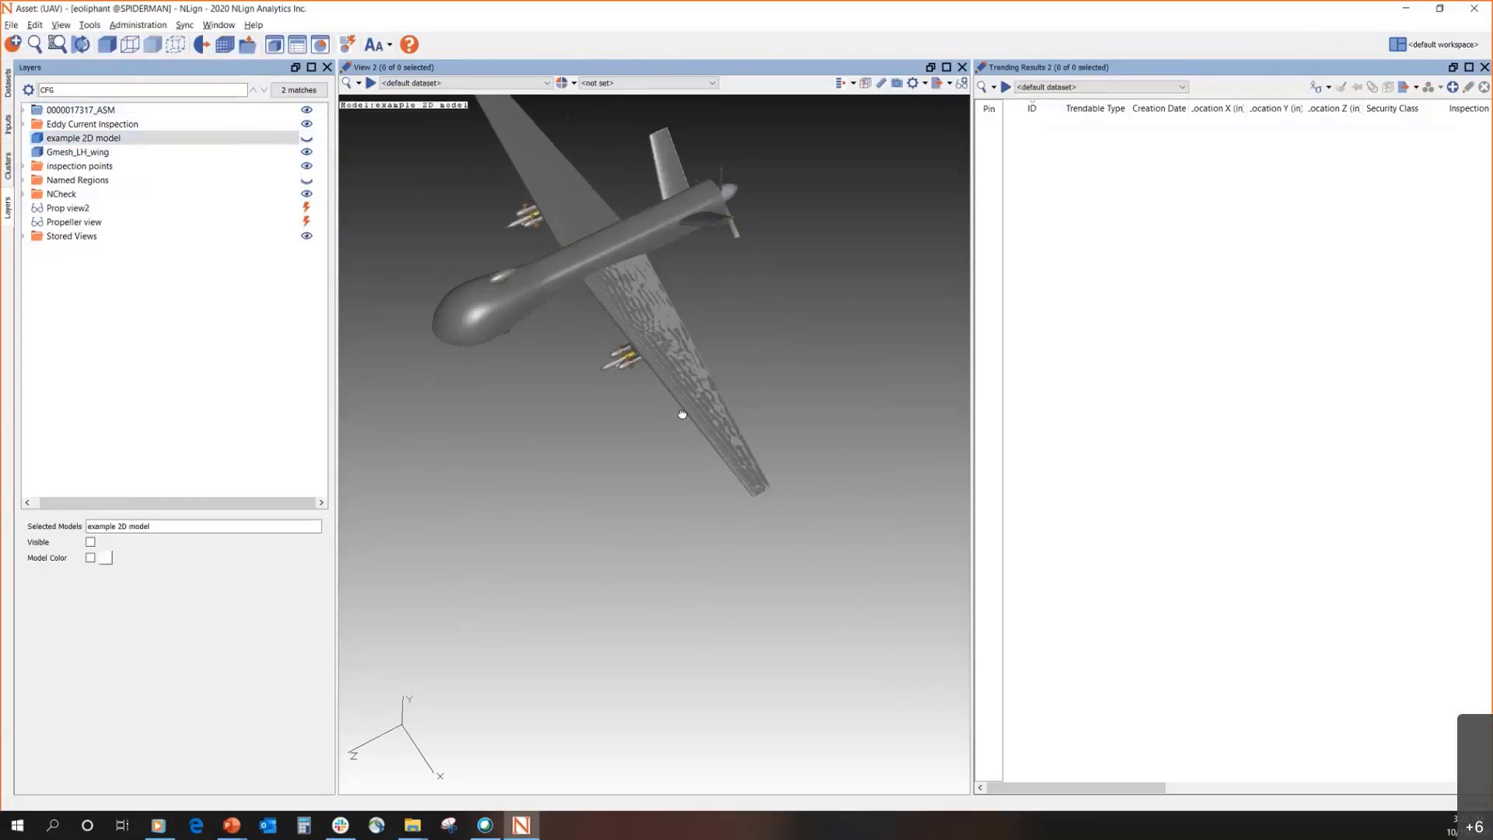
pyautogui.moveTo(682, 414); pyautogui.dragTo(430, 370, button='middle')
pyautogui.moveTo(430, 370); pyautogui.dragTo(573, 347)
pyautogui.scroll(3, 573, 347)
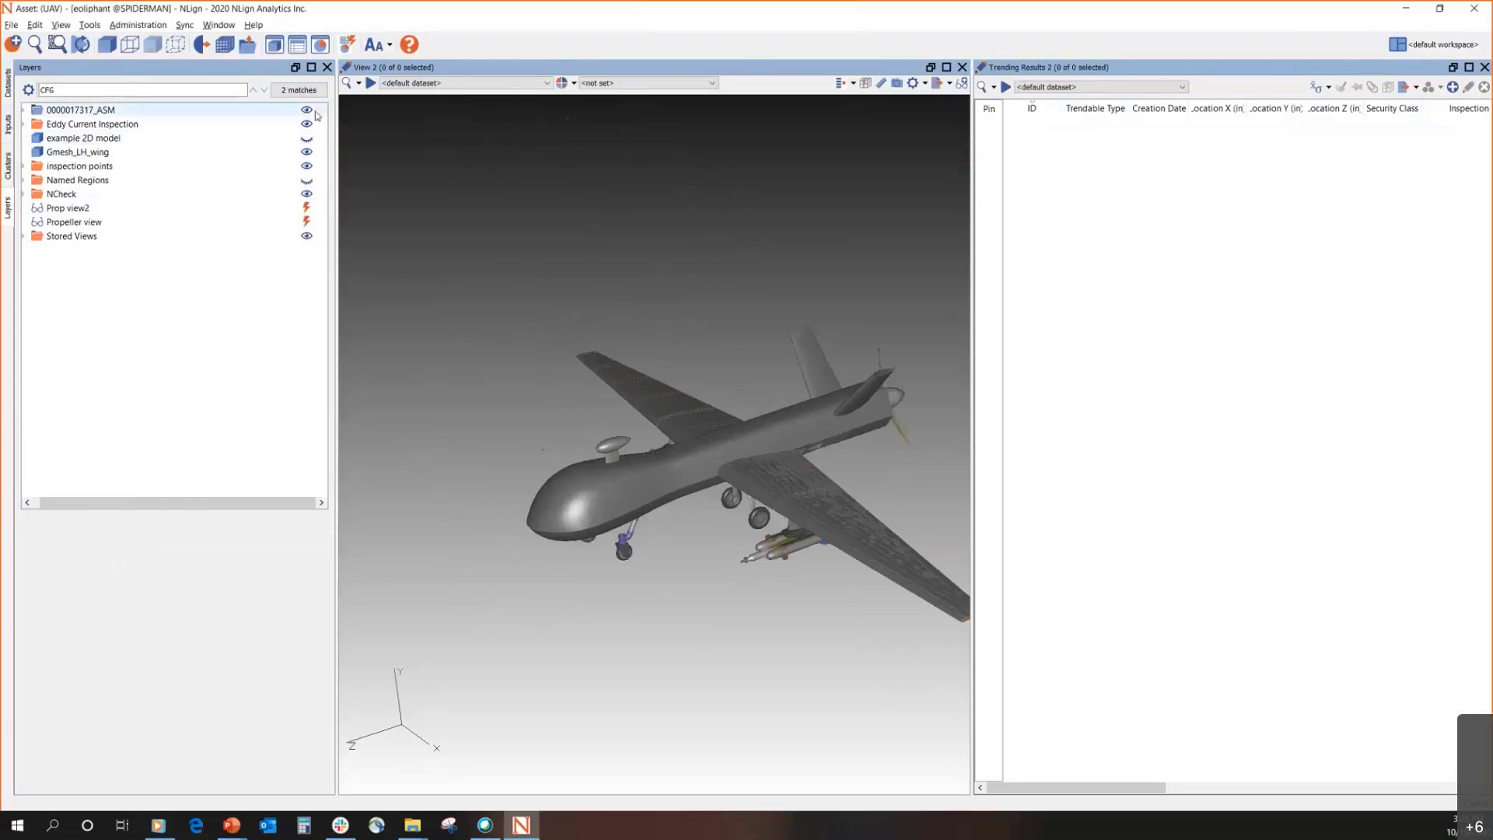
pyautogui.click(307, 109)
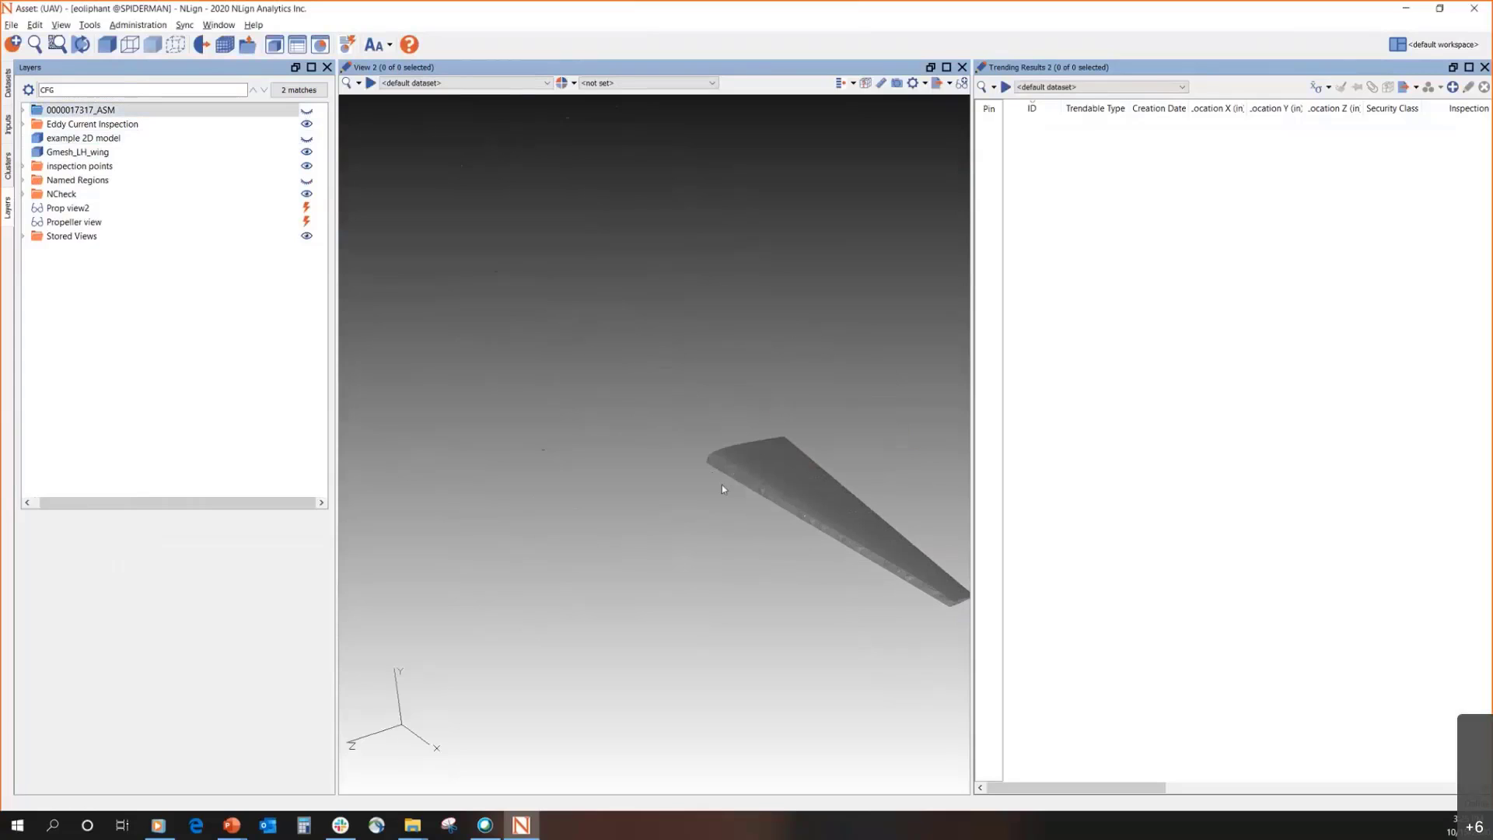
pyautogui.moveTo(721, 488); pyautogui.dragTo(540, 467)
pyautogui.moveTo(540, 467); pyautogui.dragTo(710, 463, button='middle')
pyautogui.scroll(2, 660, 466)
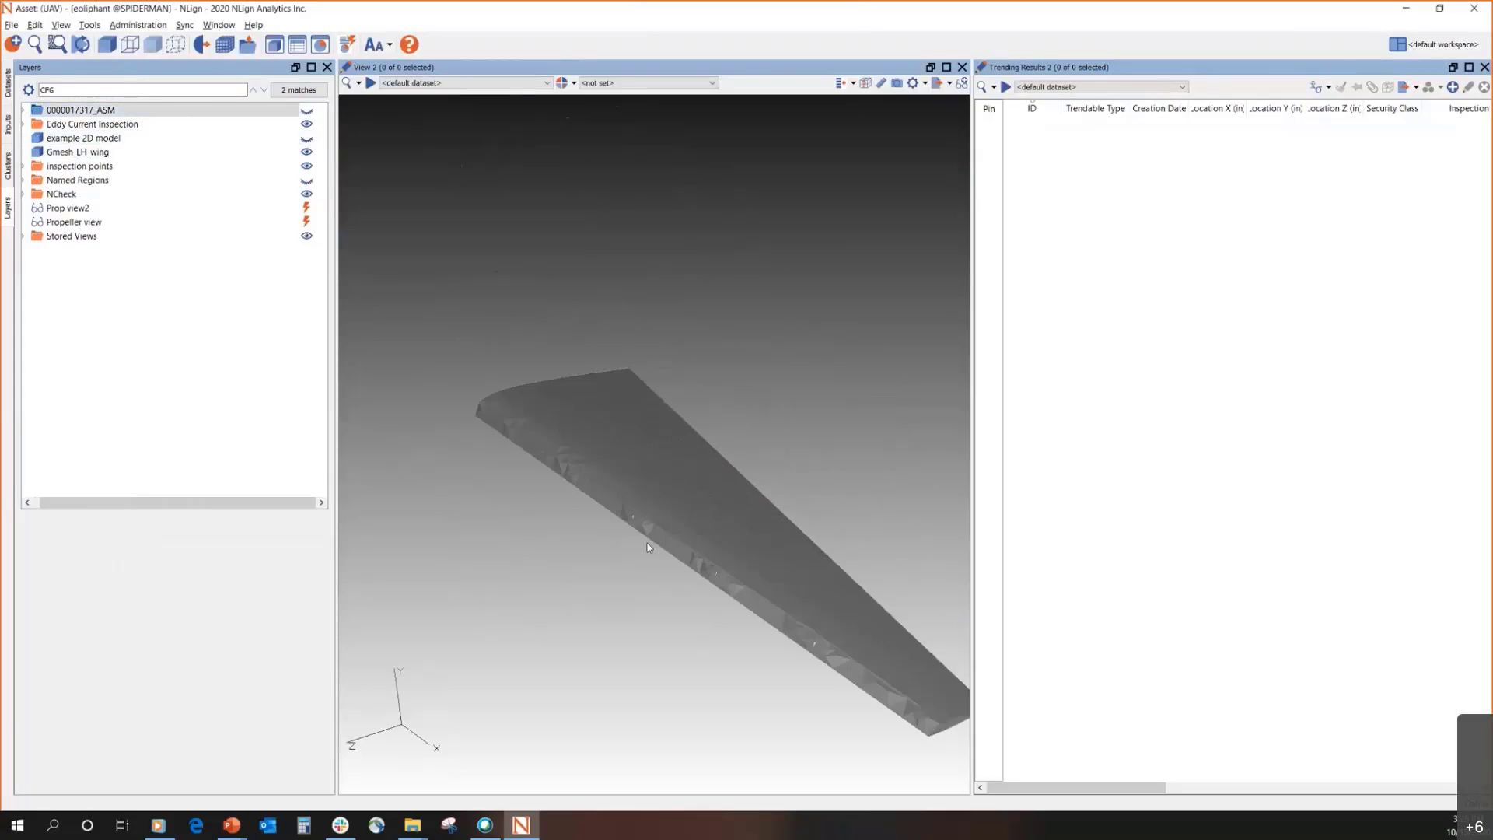
pyautogui.moveTo(647, 547); pyautogui.dragTo(654, 514, button='middle')
pyautogui.scroll(2, 794, 634)
pyautogui.scroll(1, 654, 513)
# Select the Gmesh_LH_wing model and turn on its wireframe display
pyautogui.click(477, 550)
pyautogui.moveTo(477, 549); pyautogui.dragTo(598, 552, button='middle')
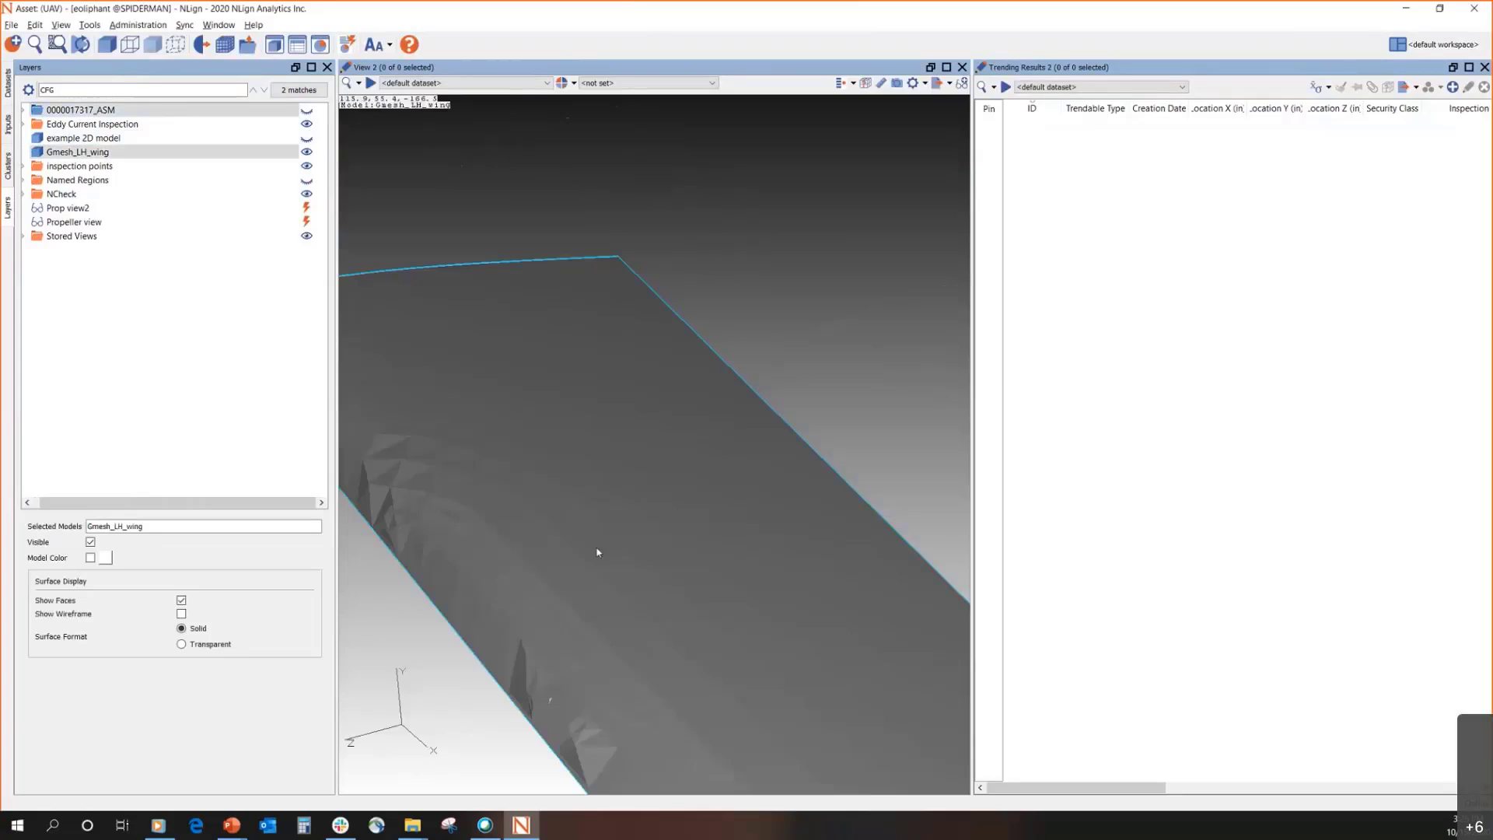
pyautogui.scroll(-4, 576, 490)
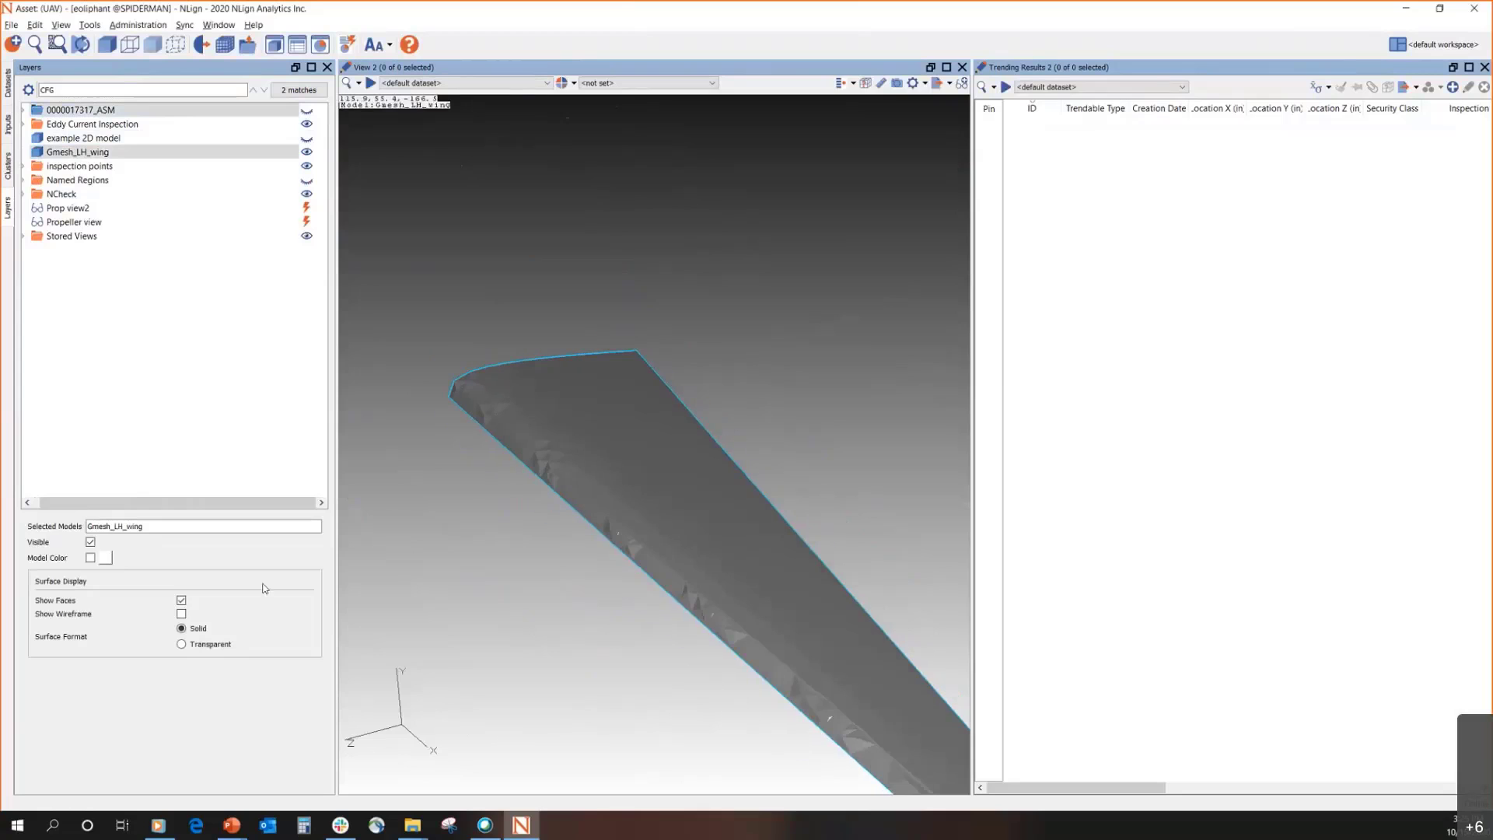
pyautogui.click(182, 615)
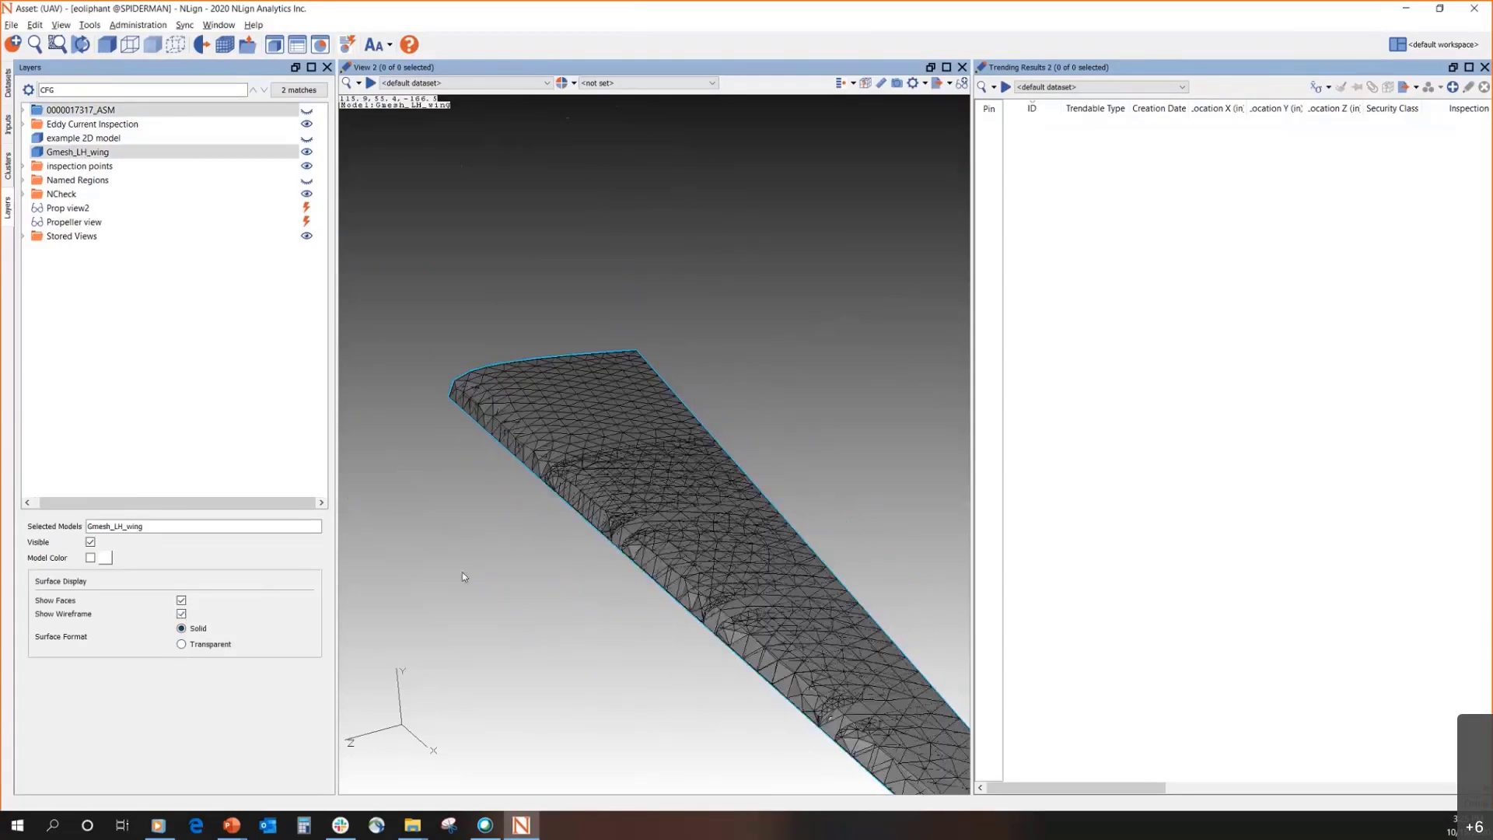
pyautogui.click(436, 557)
pyautogui.moveTo(437, 557); pyautogui.dragTo(440, 558, button='middle')
pyautogui.moveTo(531, 644); pyautogui.dragTo(726, 443, button='middle')
pyautogui.scroll(-4, 727, 444)
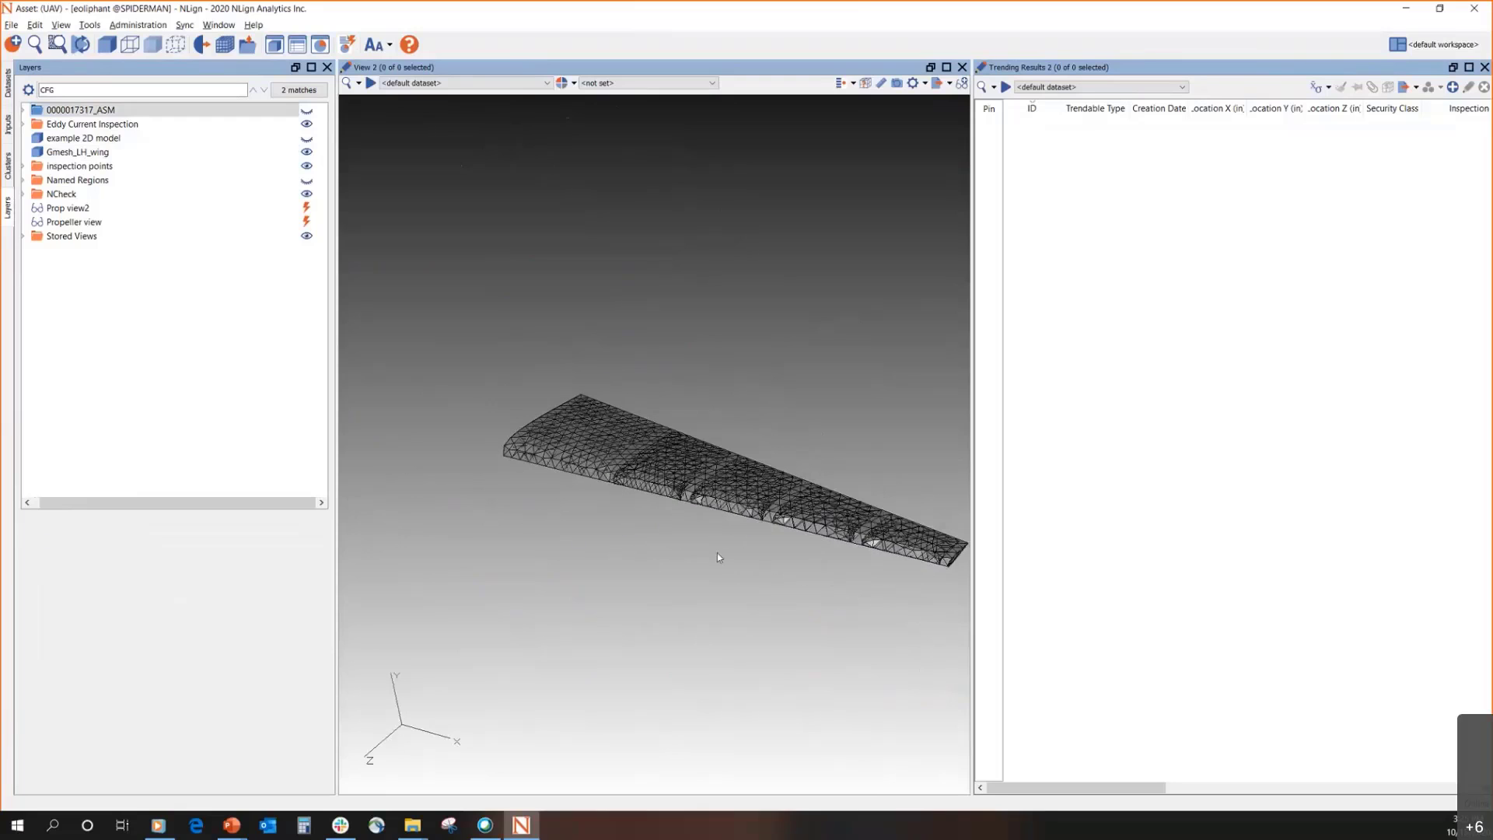
pyautogui.moveTo(542, 482); pyautogui.dragTo(573, 436, button='middle')
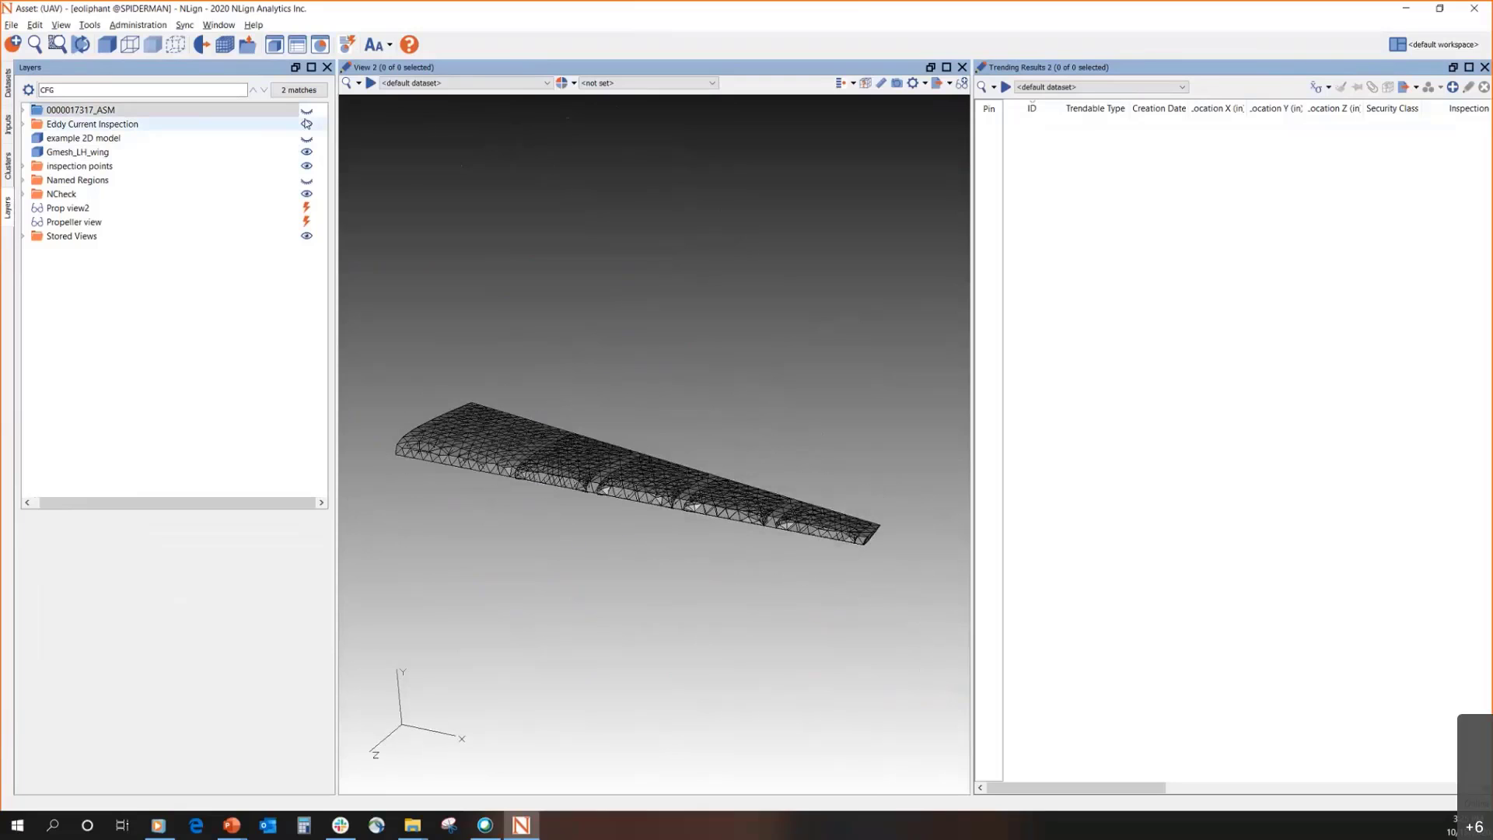
pyautogui.click(306, 111)
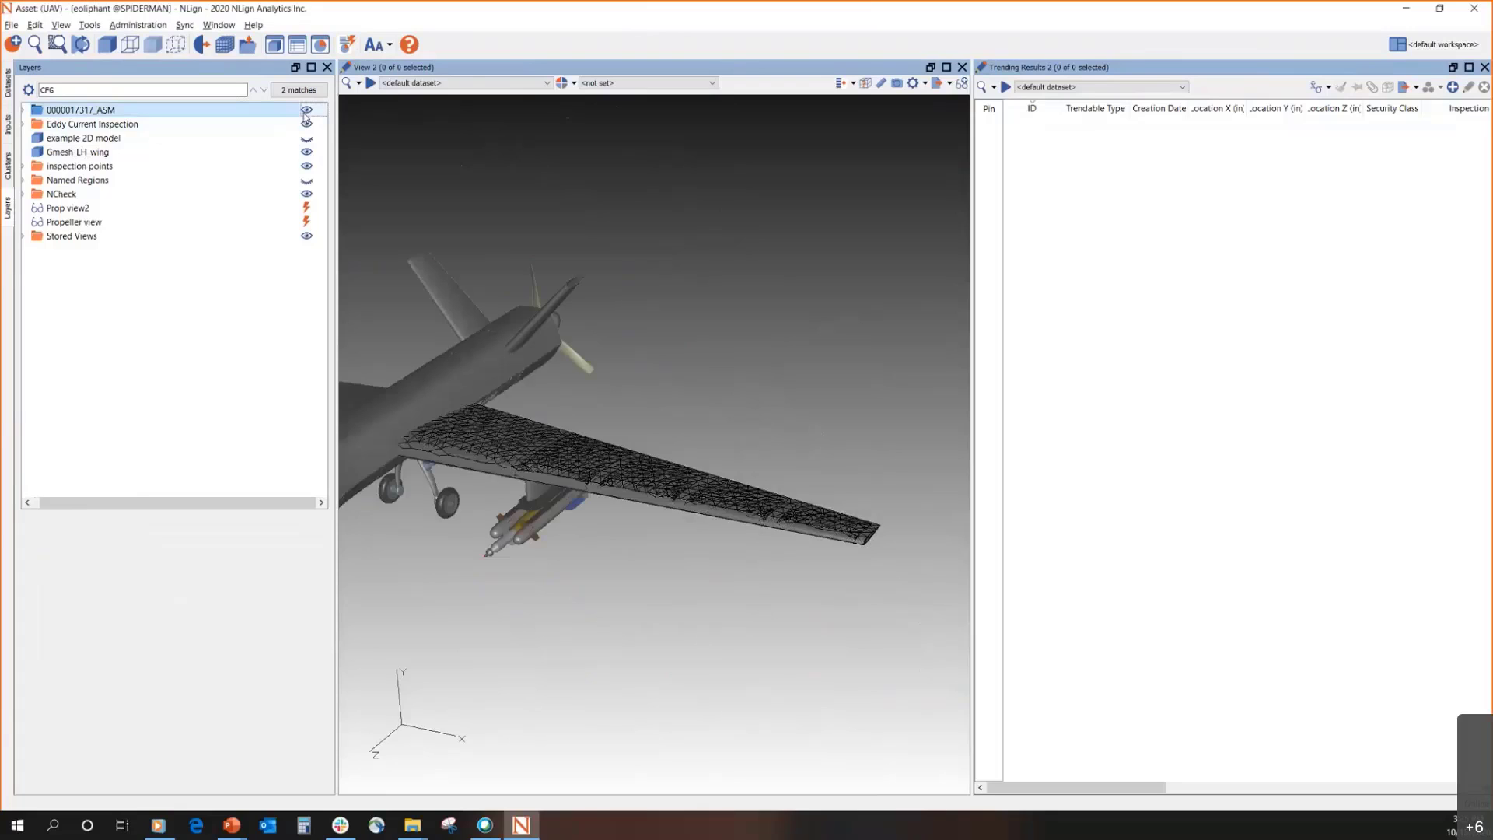
pyautogui.click(305, 112)
pyautogui.scroll(5, 810, 542)
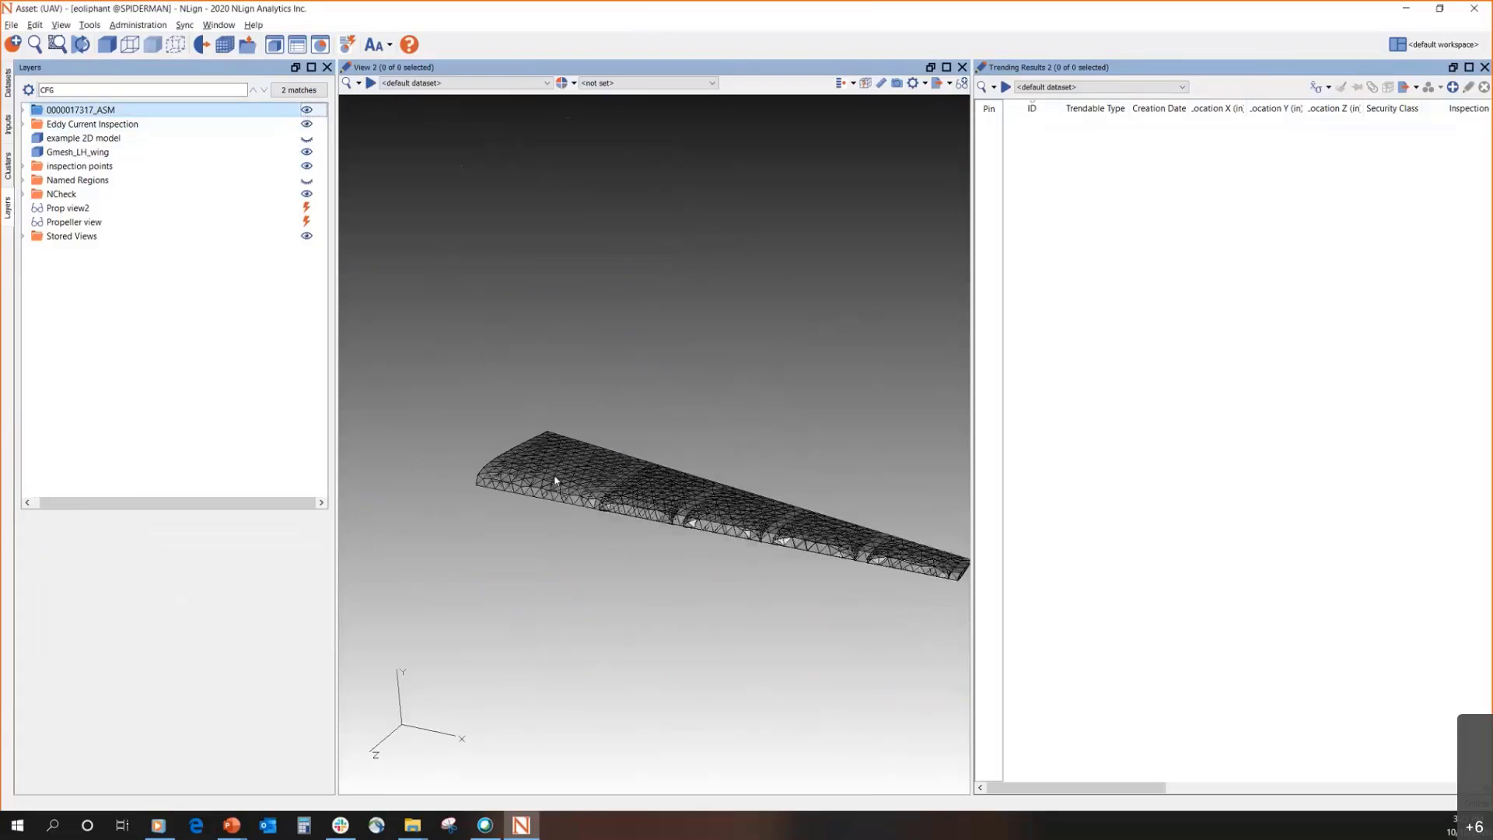
pyautogui.click(809, 542)
pyautogui.moveTo(666, 423); pyautogui.dragTo(874, 571, button='middle')
pyautogui.click(572, 539)
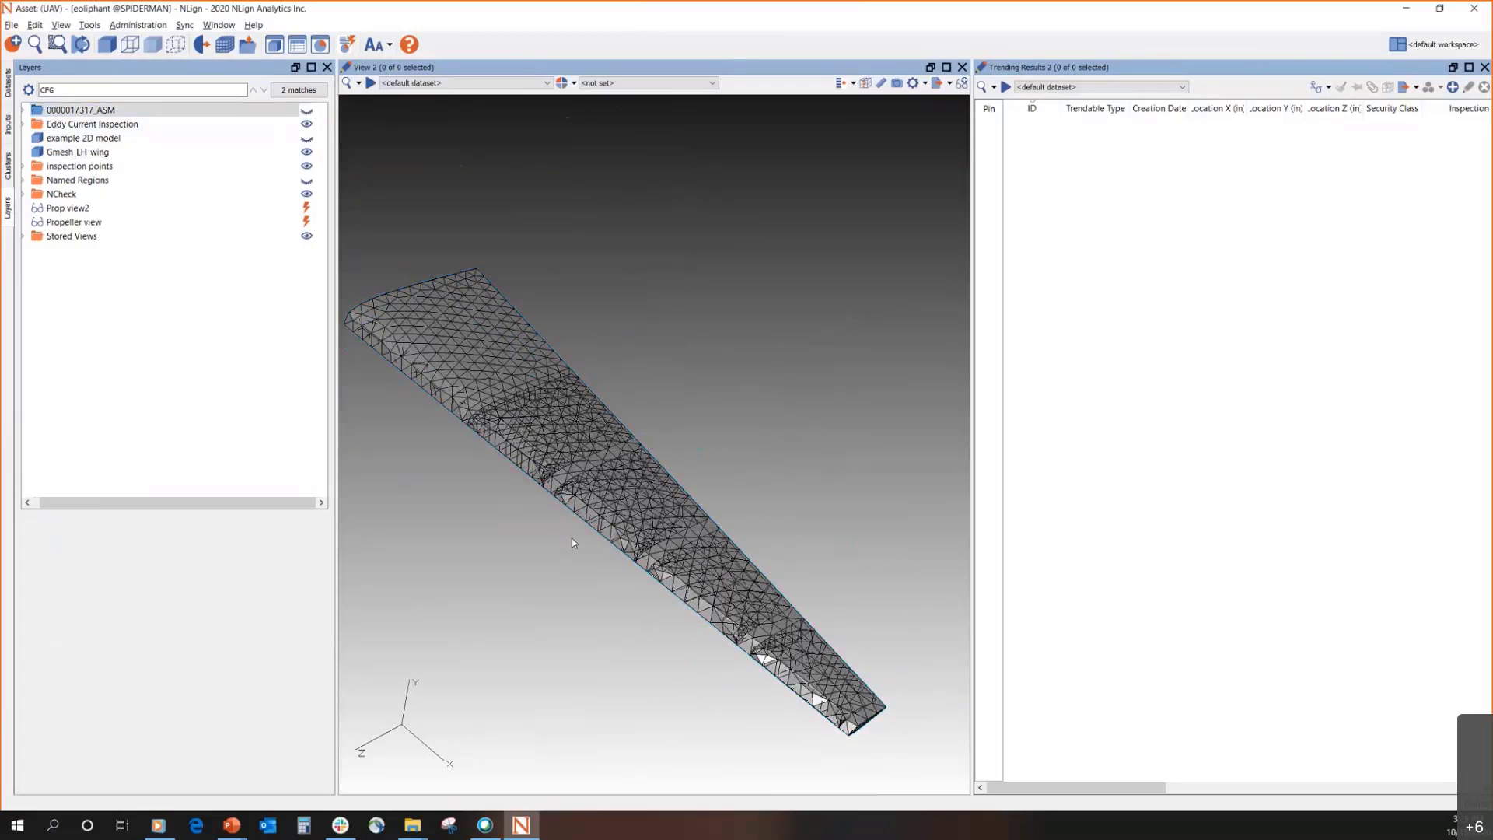
pyautogui.moveTo(549, 617); pyautogui.dragTo(646, 547, button='middle')
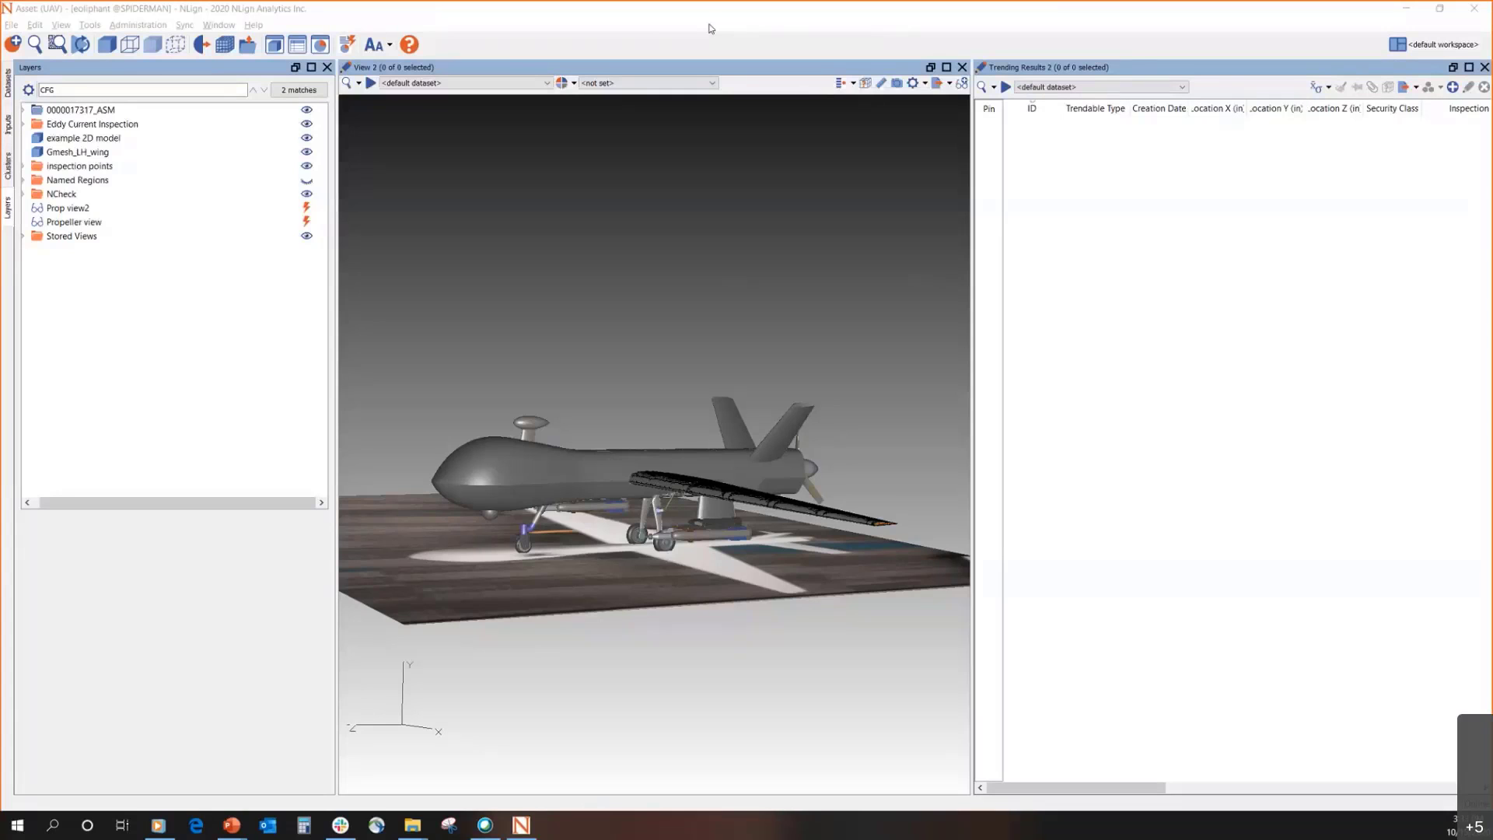
# Switch to the NLign training presentation in PowerPoint and go to slide 6
pyautogui.click(231, 827)
pyautogui.hotkey('alt', 'Tab')
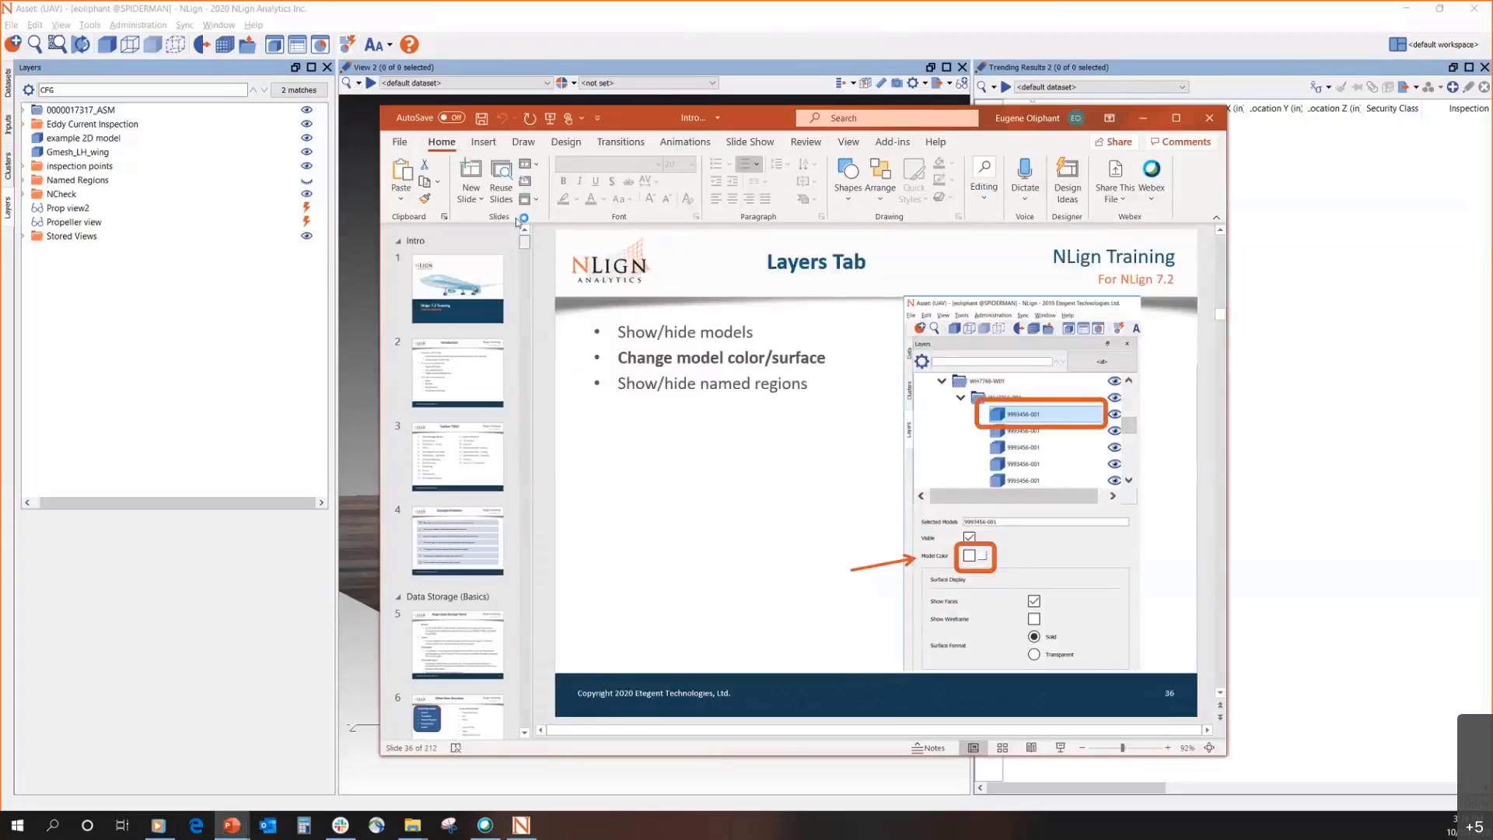
pyautogui.scroll(-2, 462, 522)
pyautogui.scroll(-2, 463, 522)
pyautogui.click(458, 554)
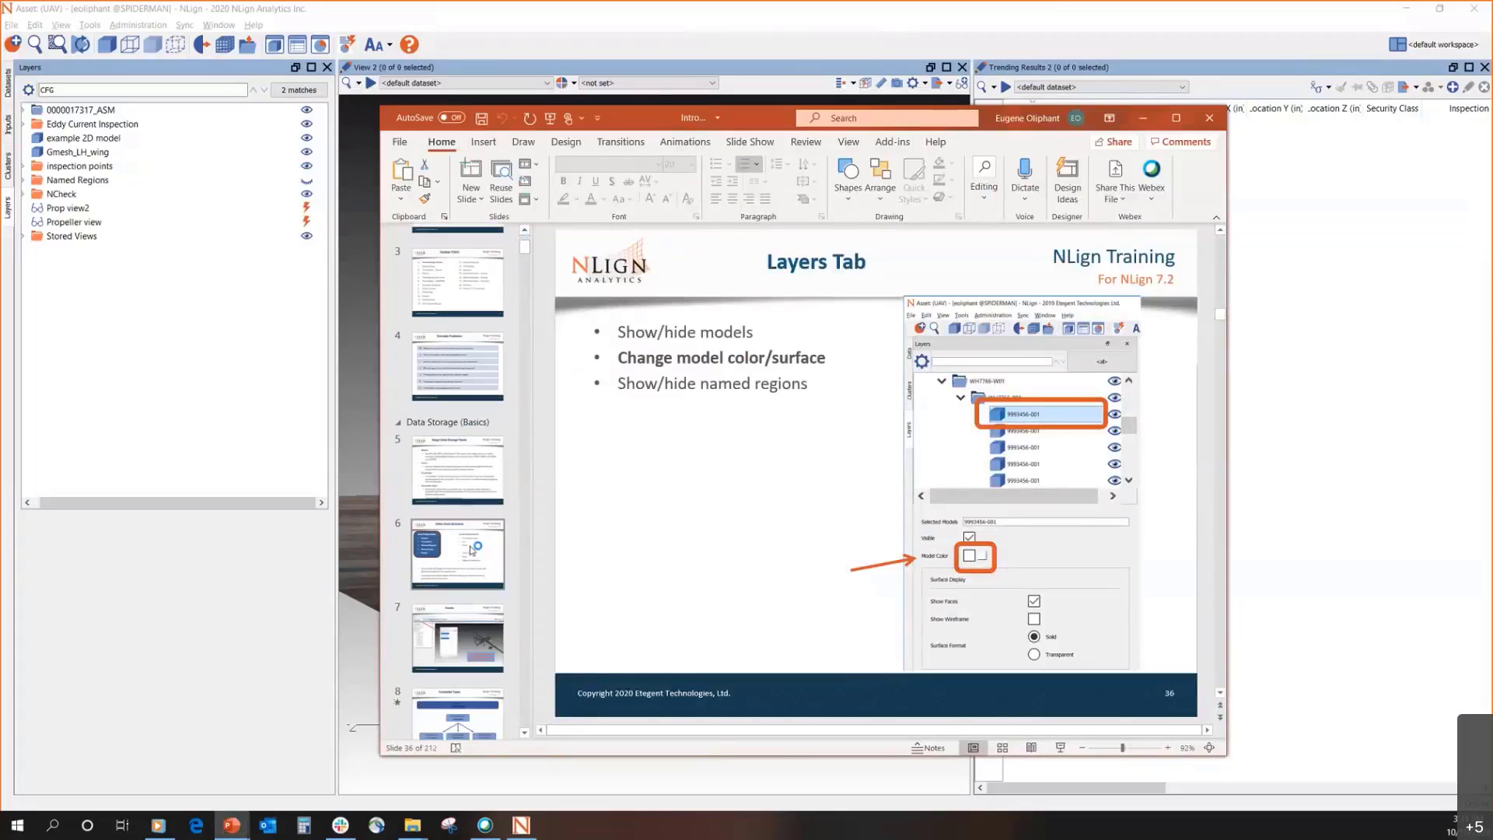